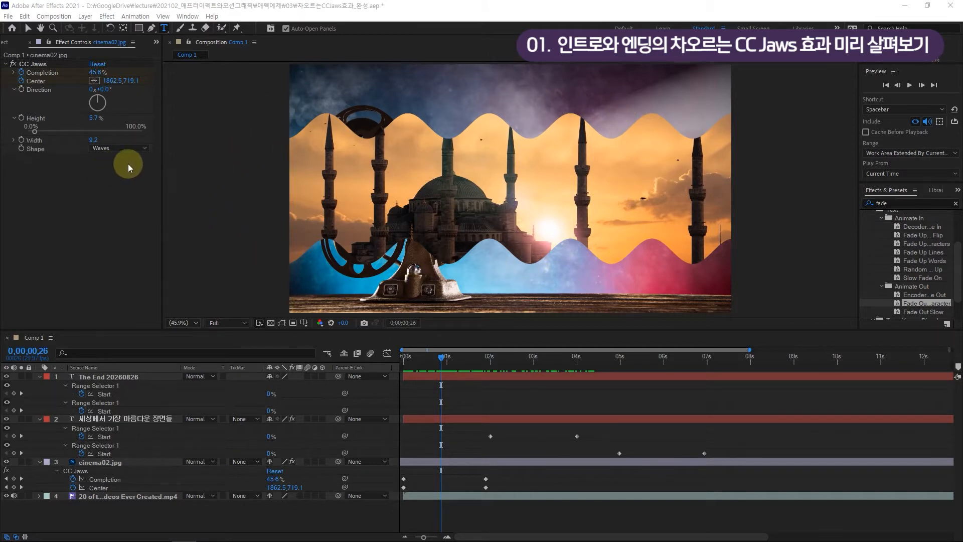
Try the Spikes shape for the CC Jaws effect on cinema02.jpg and return the shape to Waves
click(119, 148)
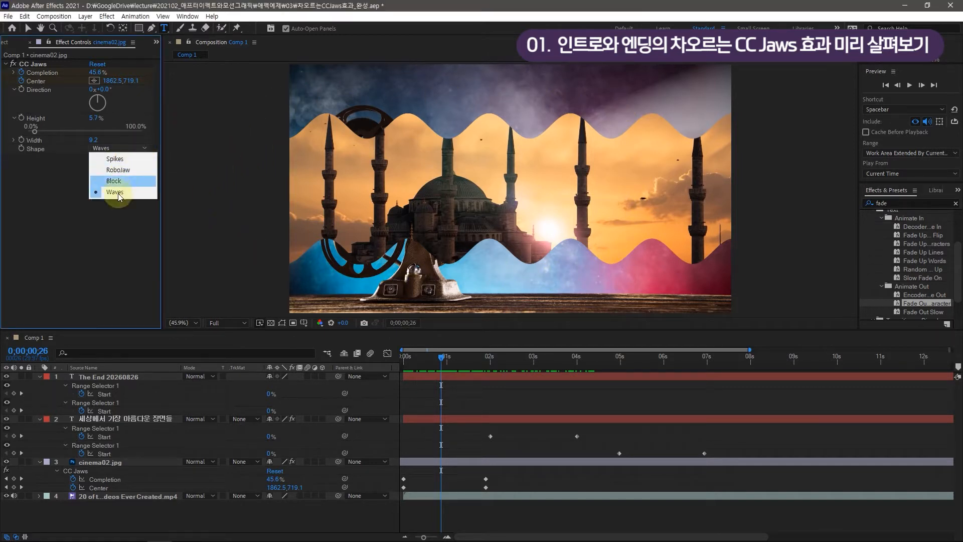
click(123, 159)
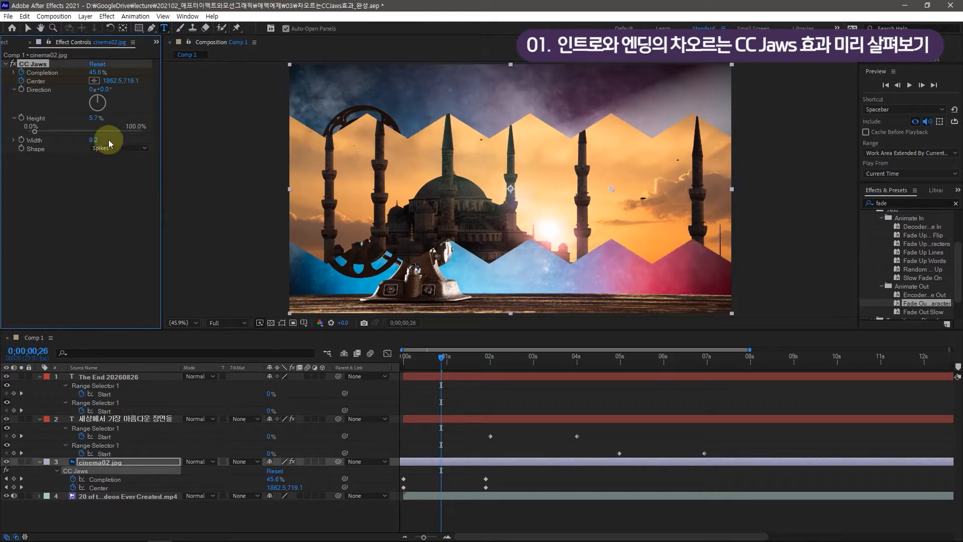
click(111, 147)
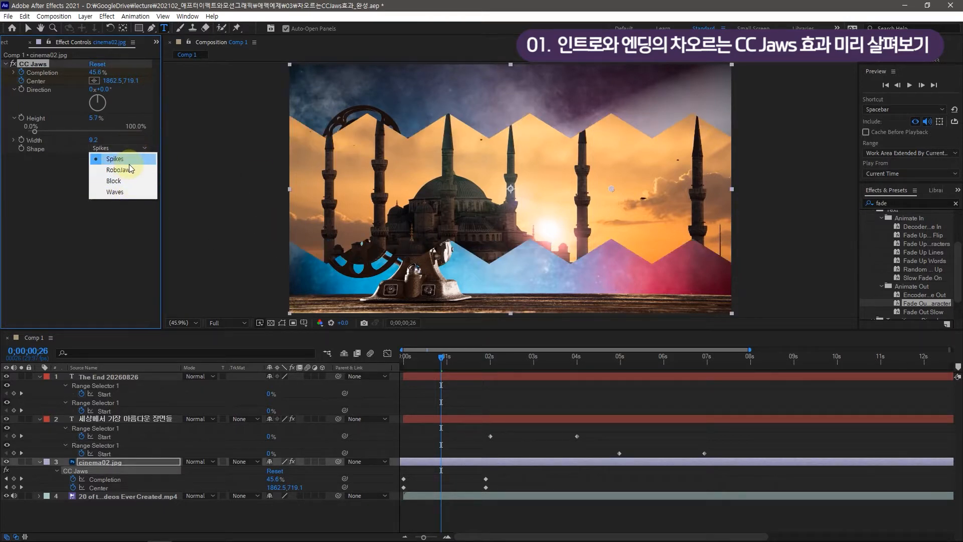
click(125, 191)
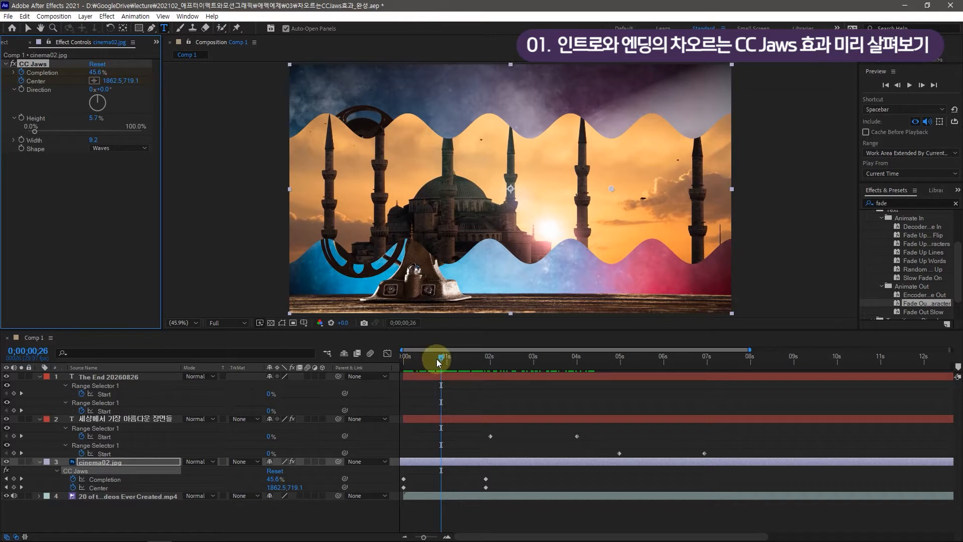
Scrub through the finished composition to examine the CC Jaws animation, inspecting the stock video and cinema02.jpg layers
drag(441, 358, 393, 366)
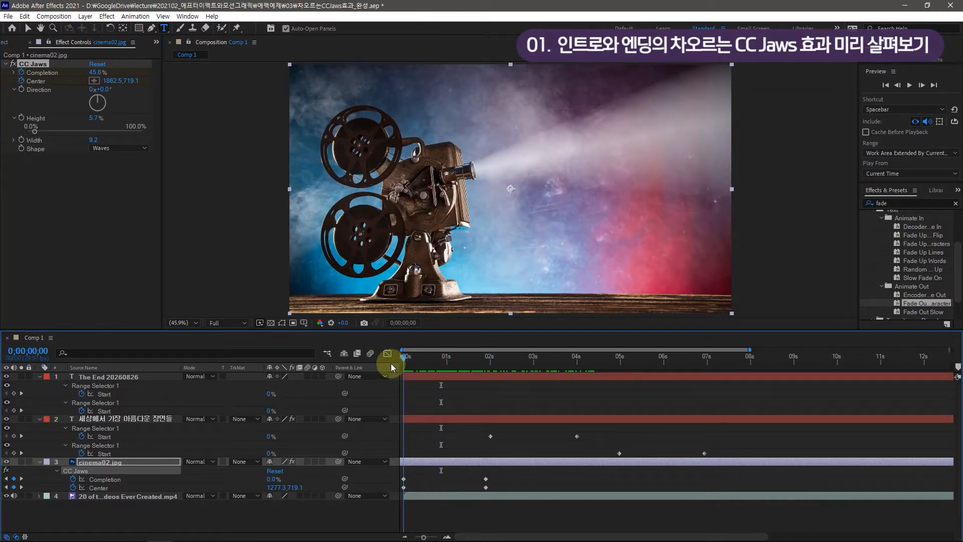
drag(392, 367, 832, 363)
drag(431, 356, 954, 360)
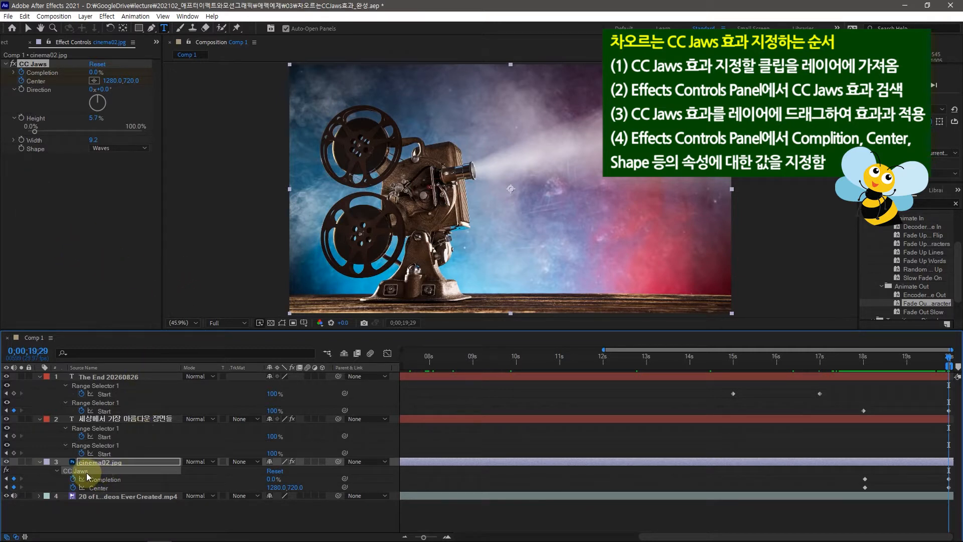
click(98, 496)
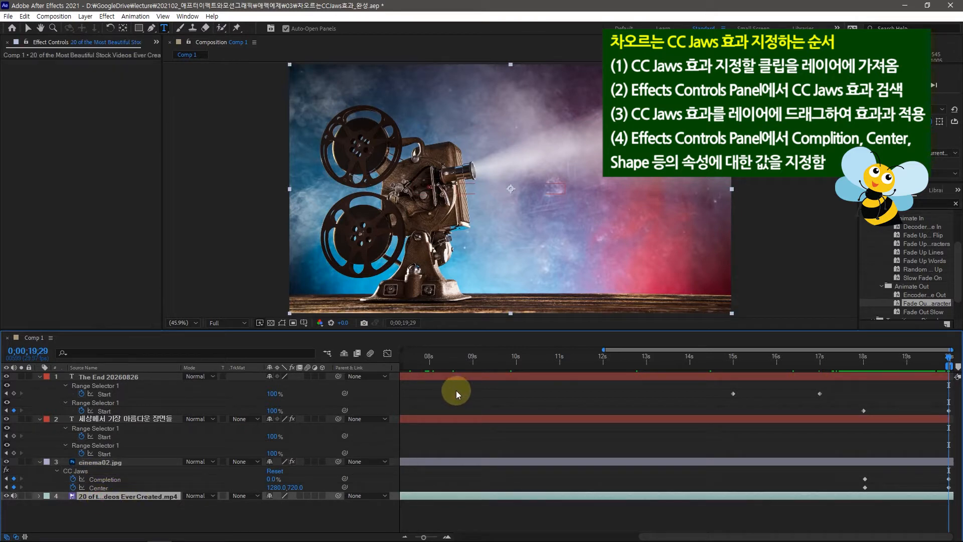
click(91, 462)
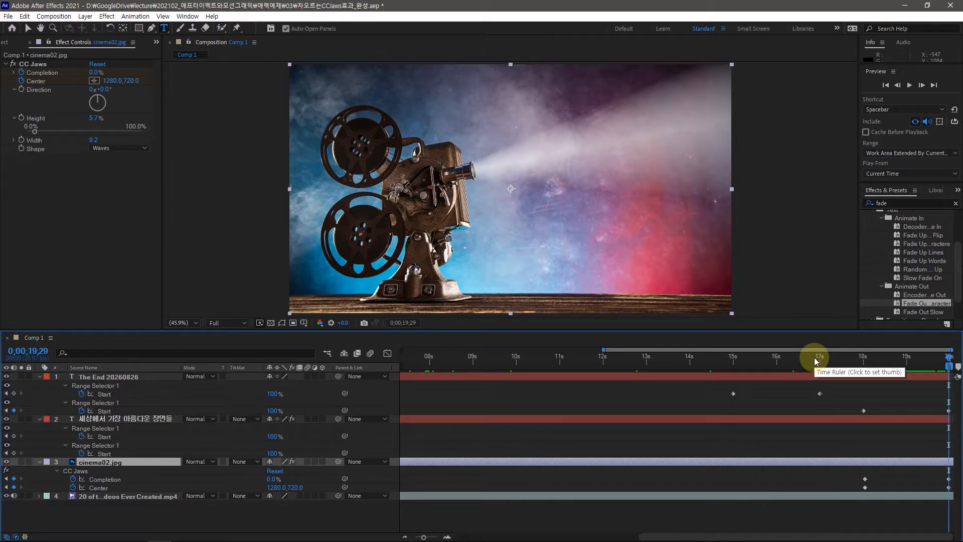
Play the composition from its first frame to review the intro and ending transitions
key(Home)
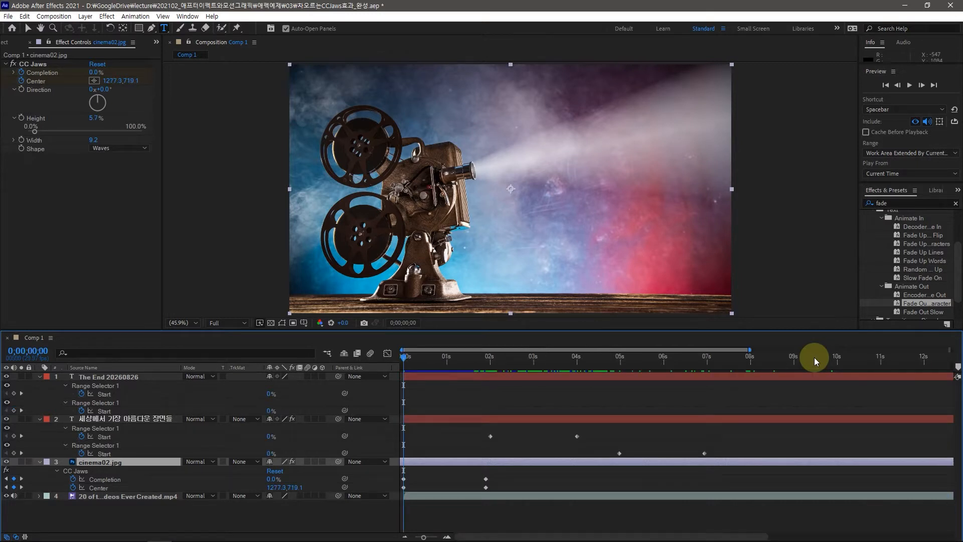
key(space)
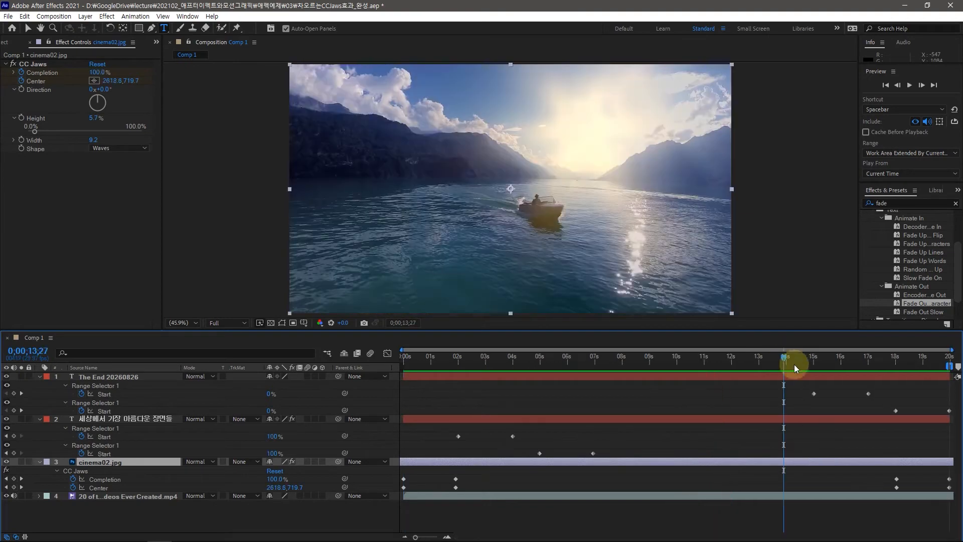
key(space)
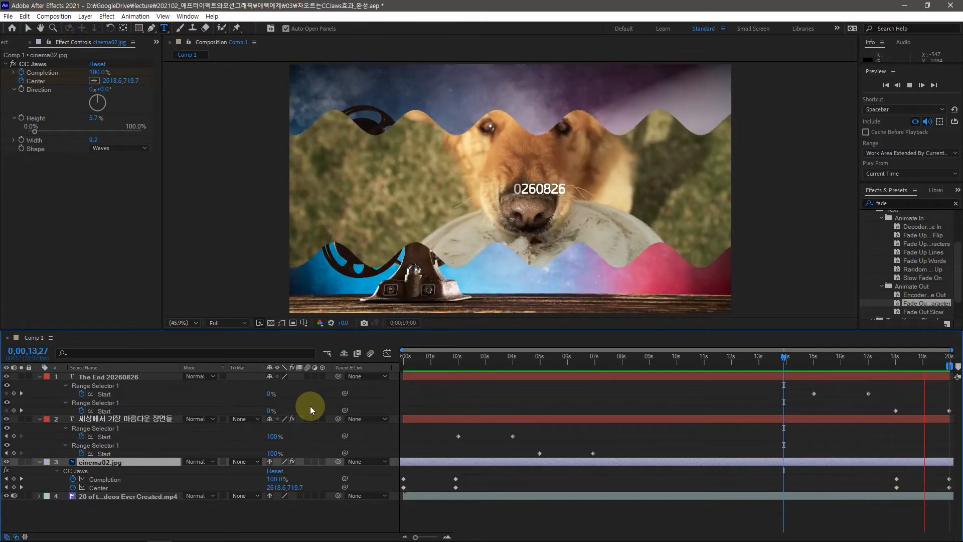
key(space)
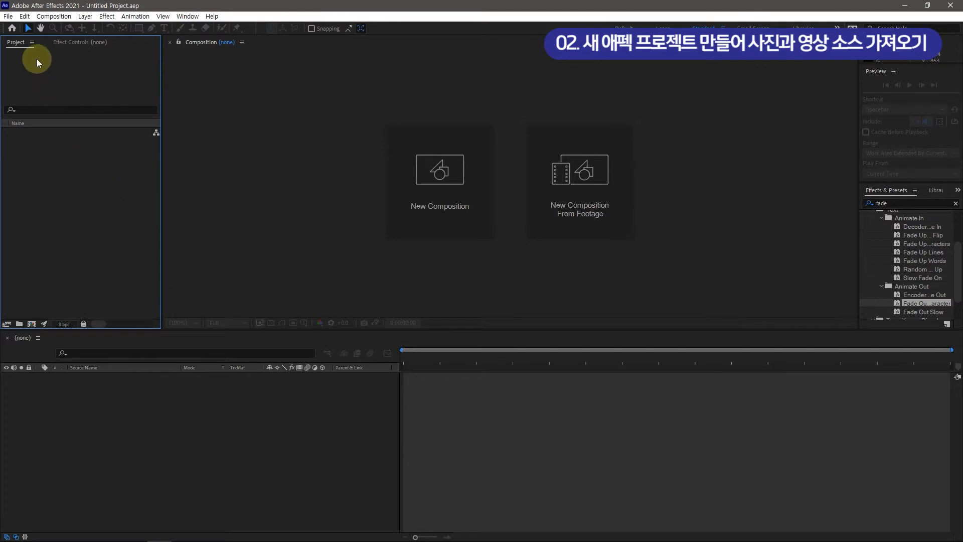
Import cinema02.jpg from the image folder and 20 of the Most Beautiful Stock Videos Ever Created.mp4 from the FreeVideo folder
double_click(53, 216)
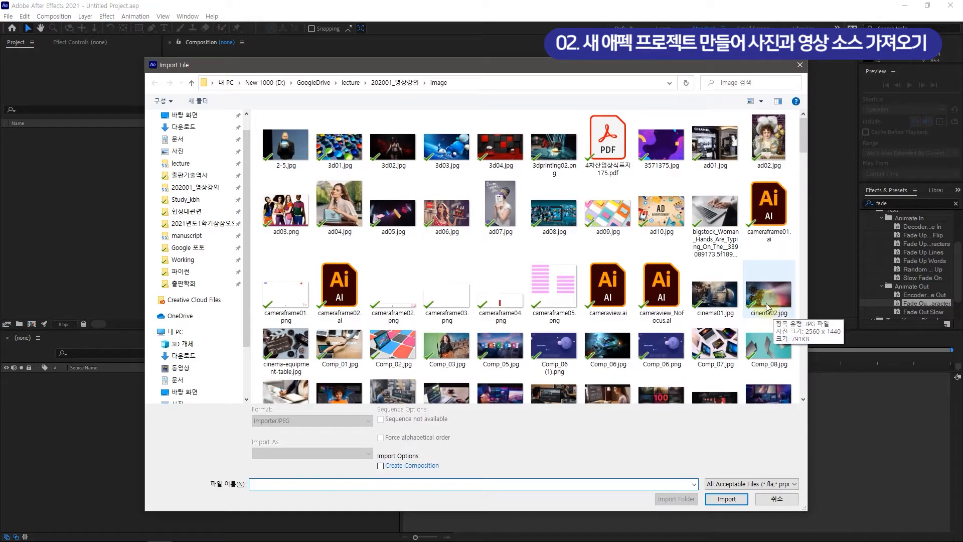
click(771, 306)
click(725, 500)
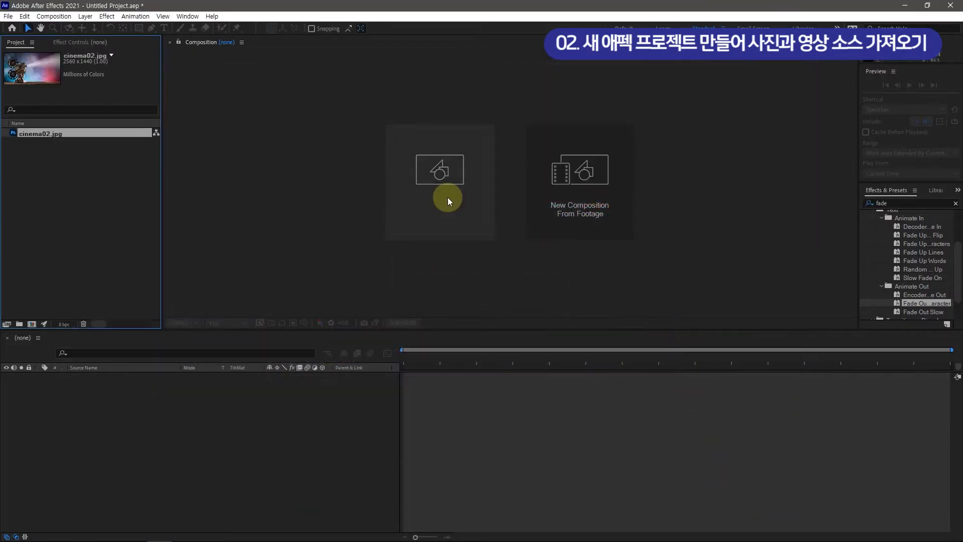
click(69, 190)
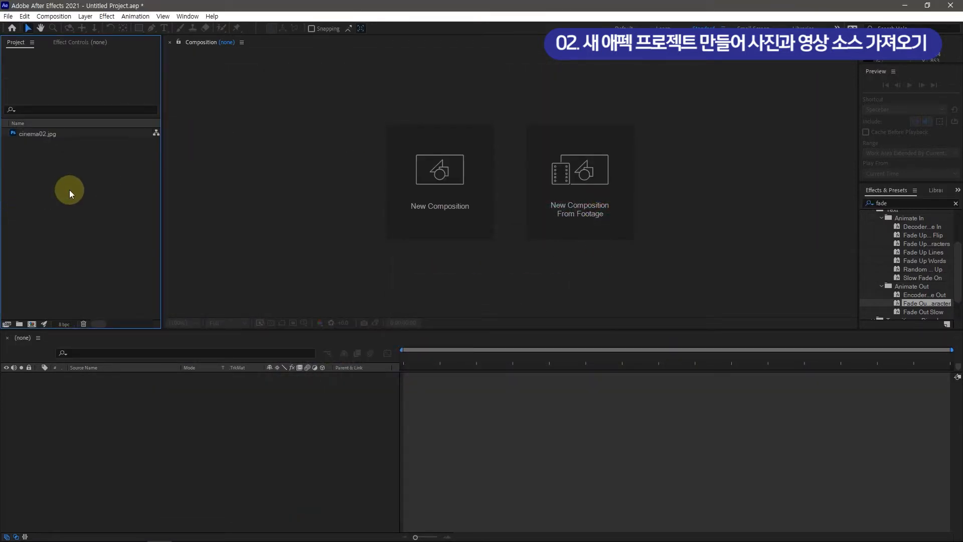
double_click(69, 190)
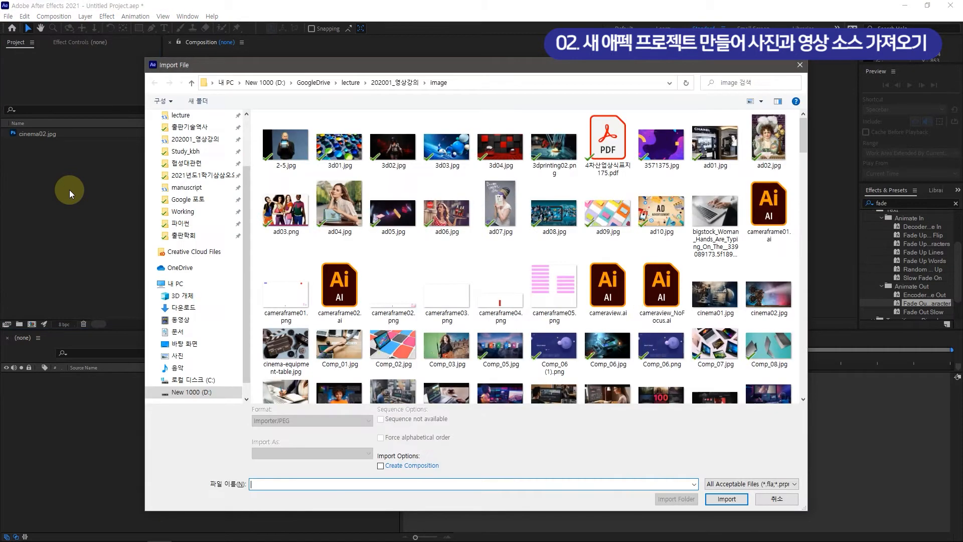
click(340, 147)
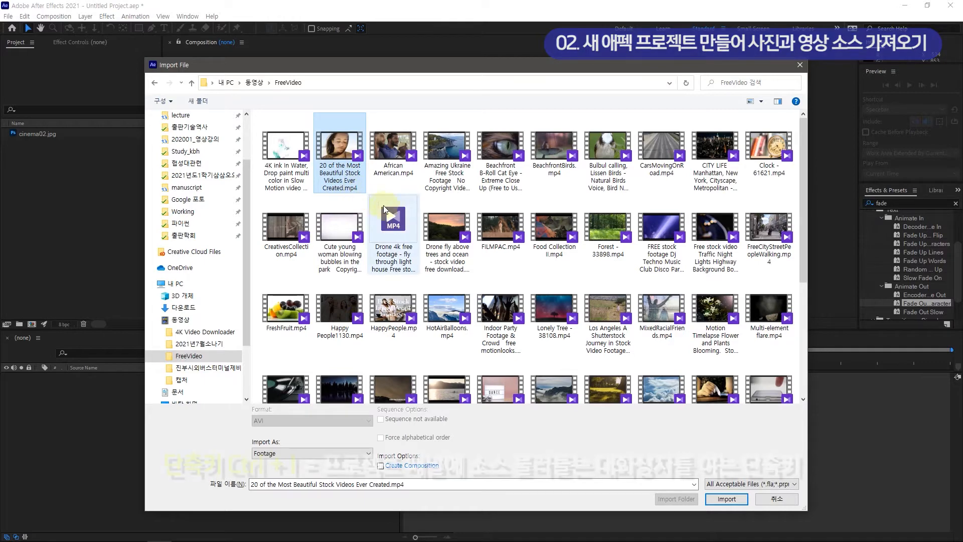
click(726, 498)
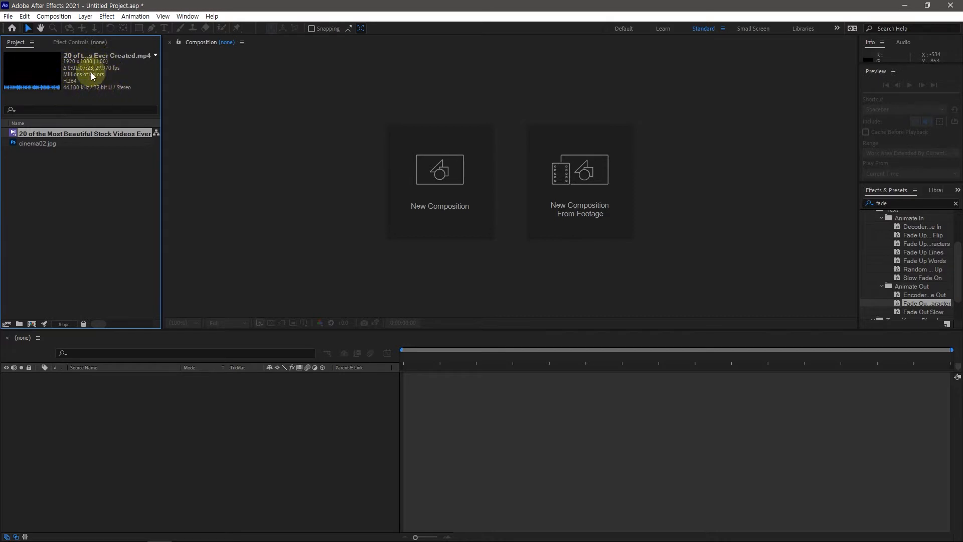
Check both sources' properties and create a 1920 x 1080 composition with a duration of 0;01;07;23
click(36, 144)
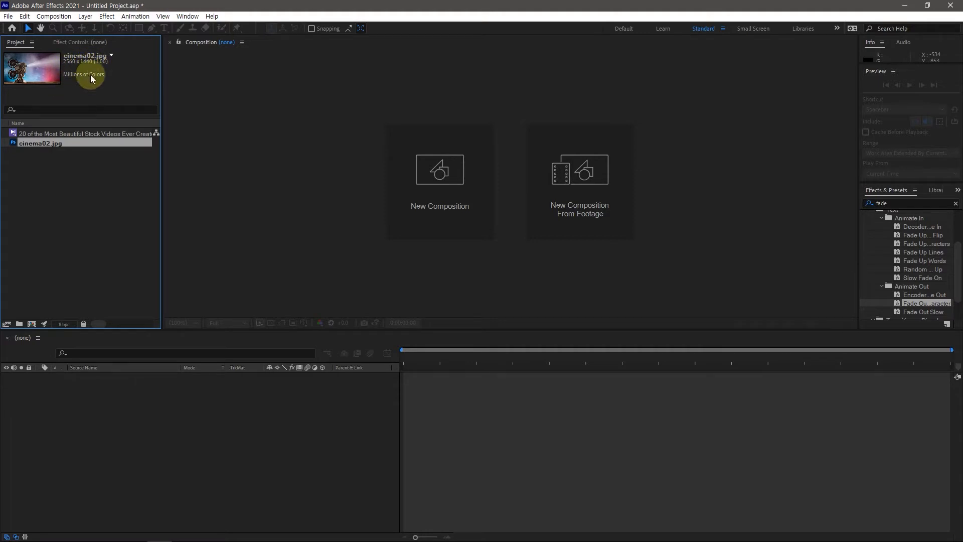
click(53, 133)
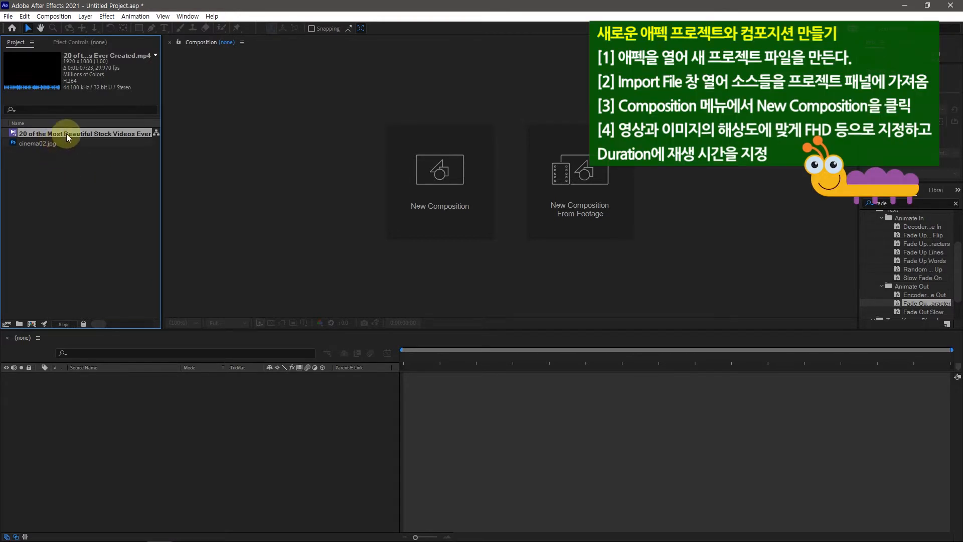
click(439, 173)
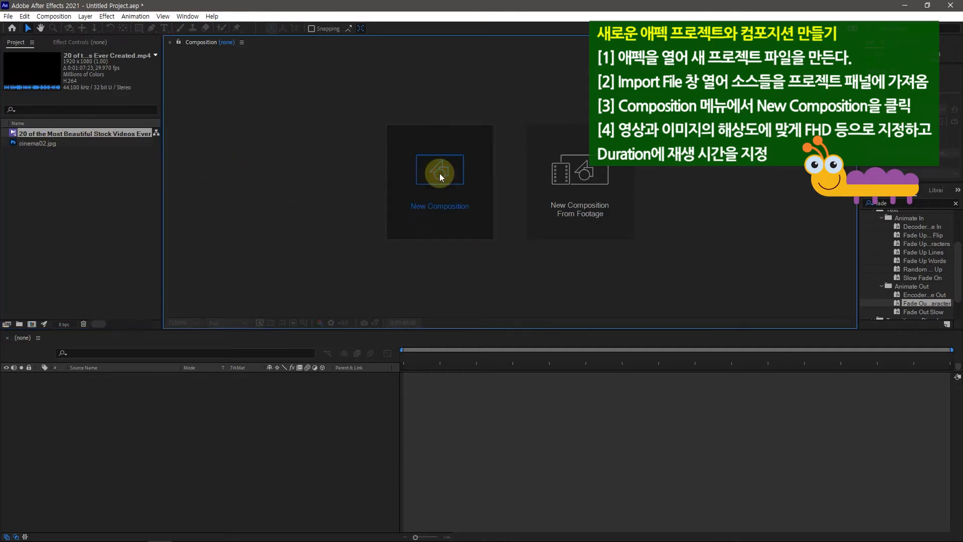
drag(359, 122, 352, 97)
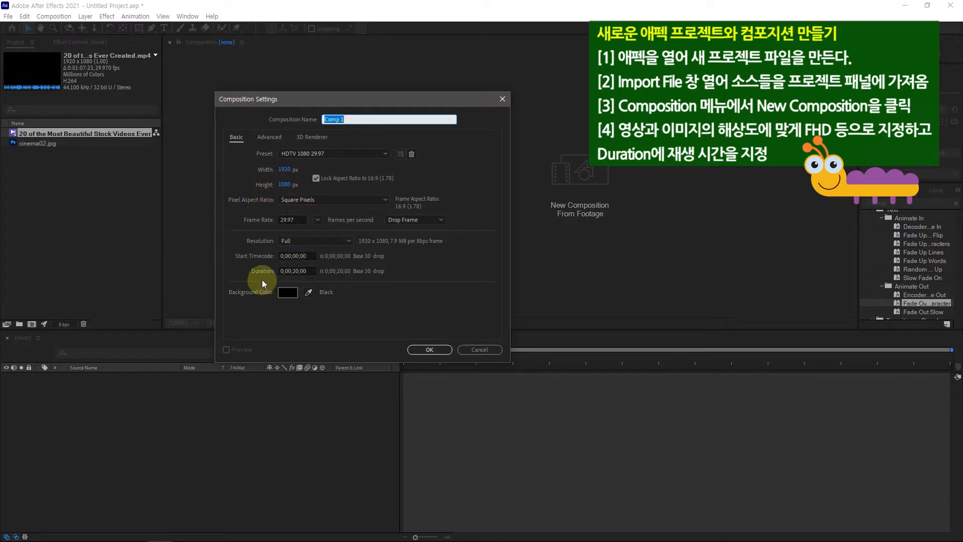
click(290, 272)
text(1;)
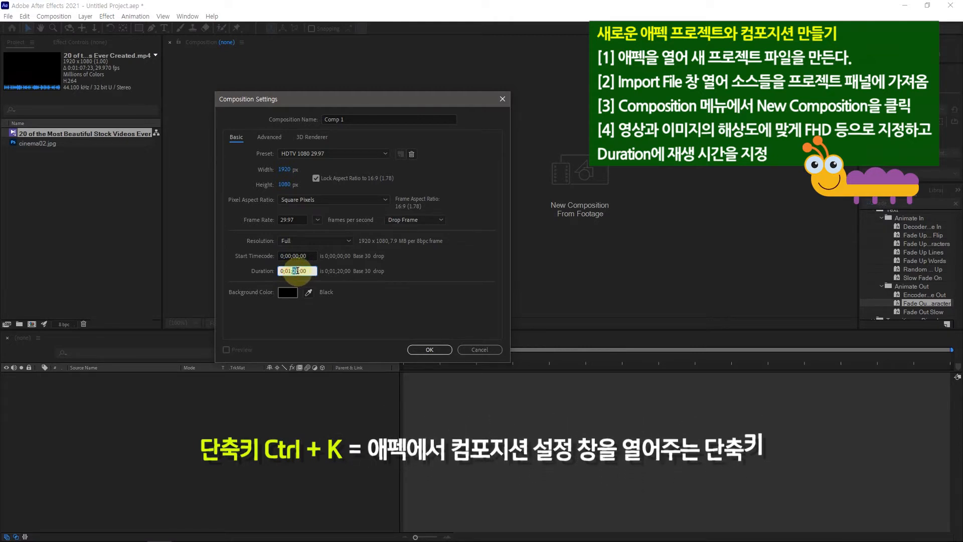
text(07)
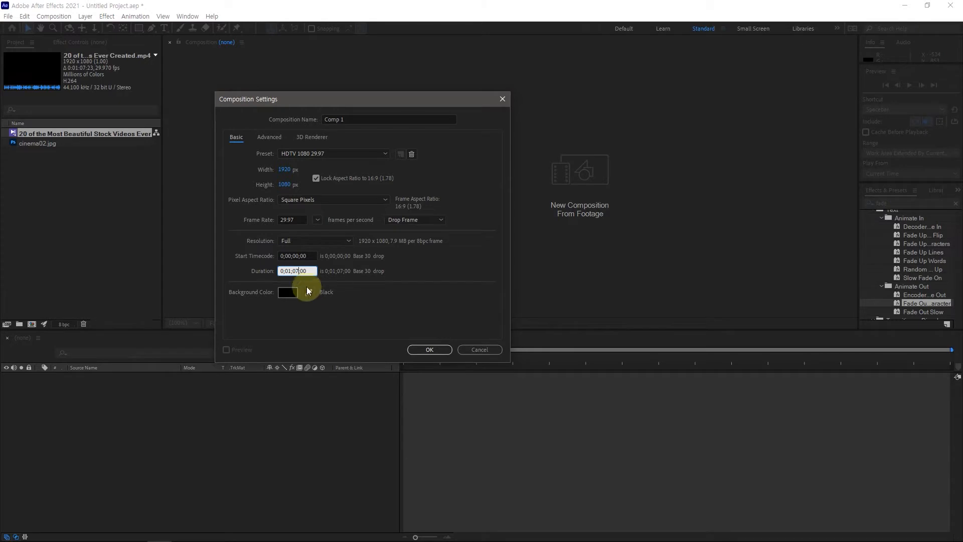
drag(301, 271, 311, 271)
text(23)
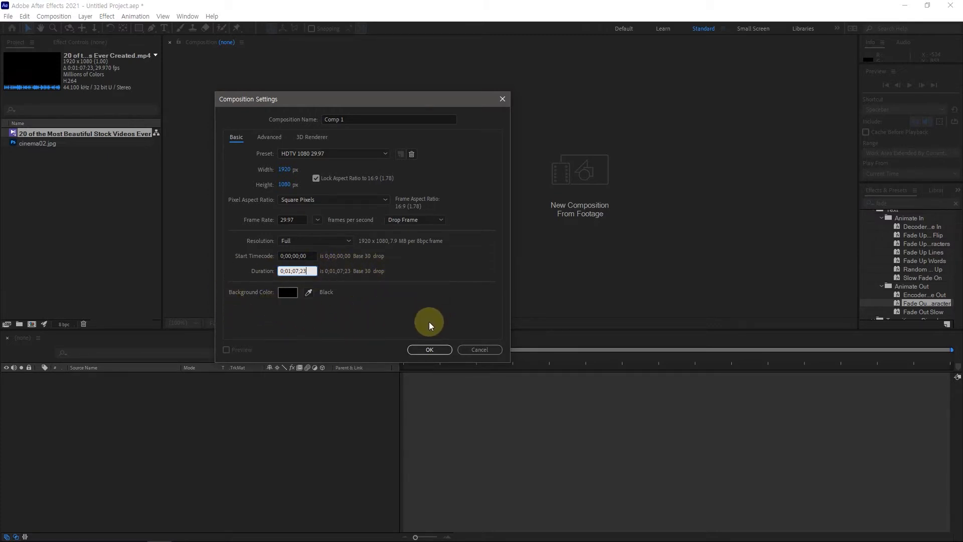
click(429, 349)
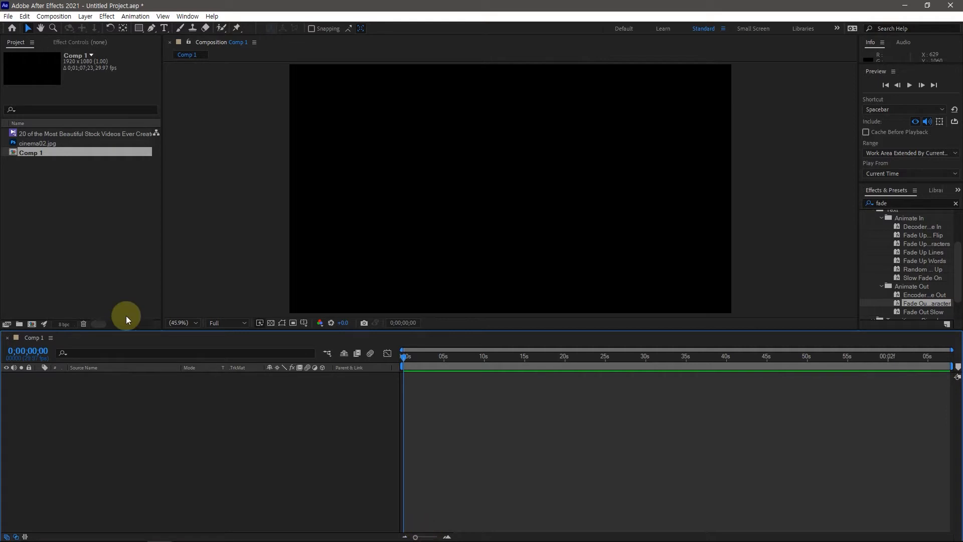
Add the stock video to the Comp 1 timeline, scrub through it, and place cinema02.jpg as the layer above it
click(44, 134)
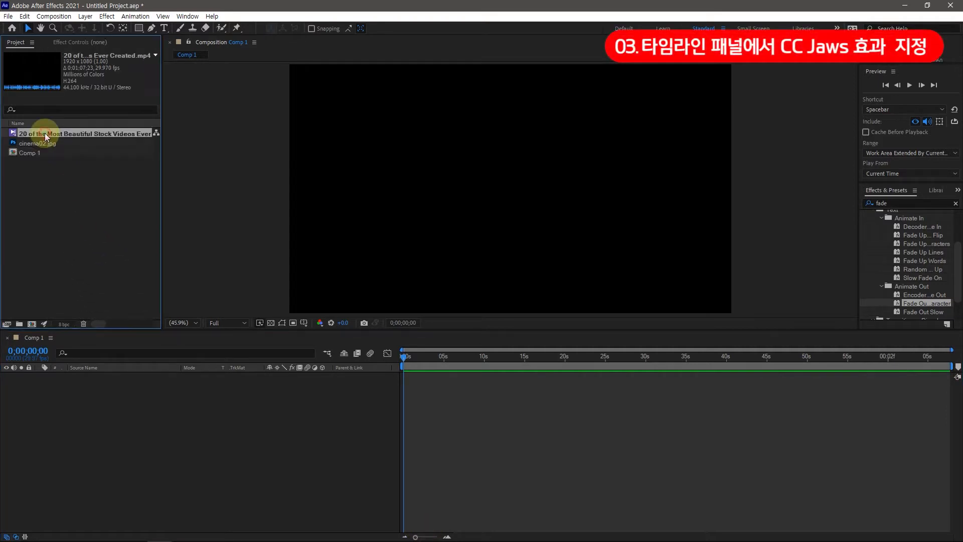
drag(44, 133, 62, 403)
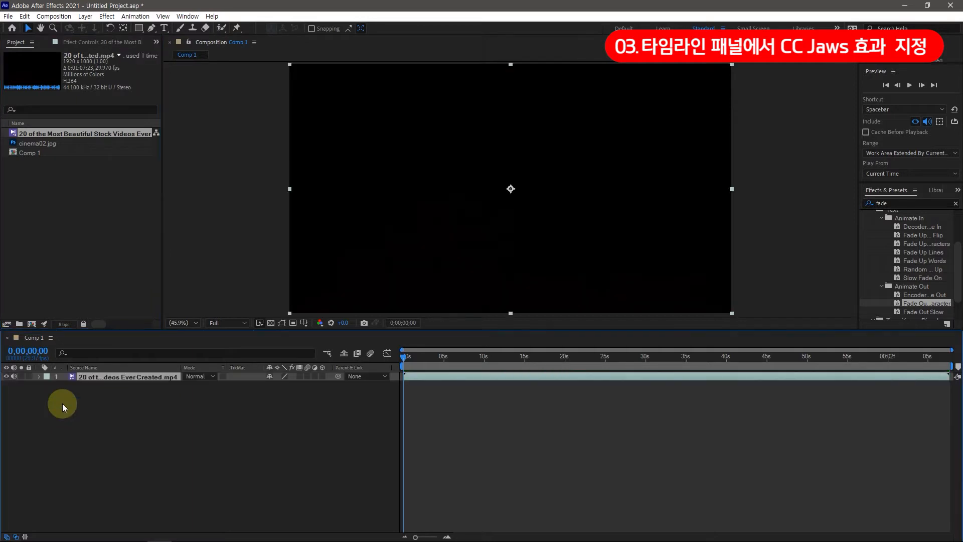
drag(402, 354, 937, 368)
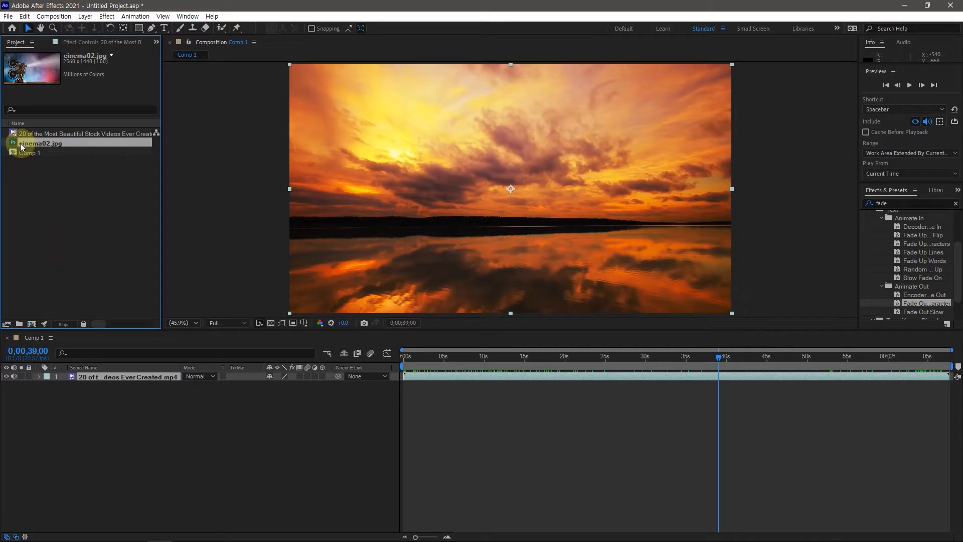
drag(20, 143, 58, 374)
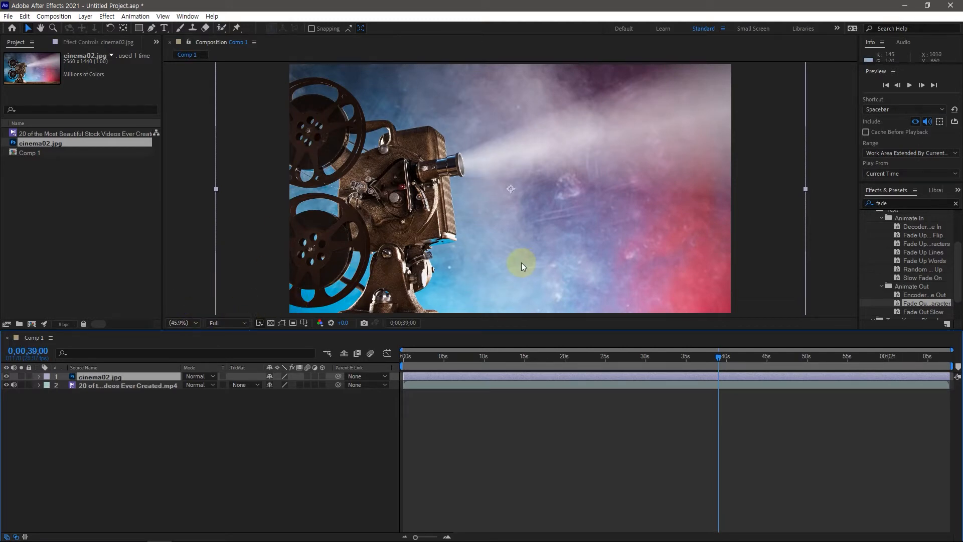
Set the composition view magnification to 33.3% to examine the full extent of cinema02.jpg against the composition frame
scroll(420, 235, up, 4)
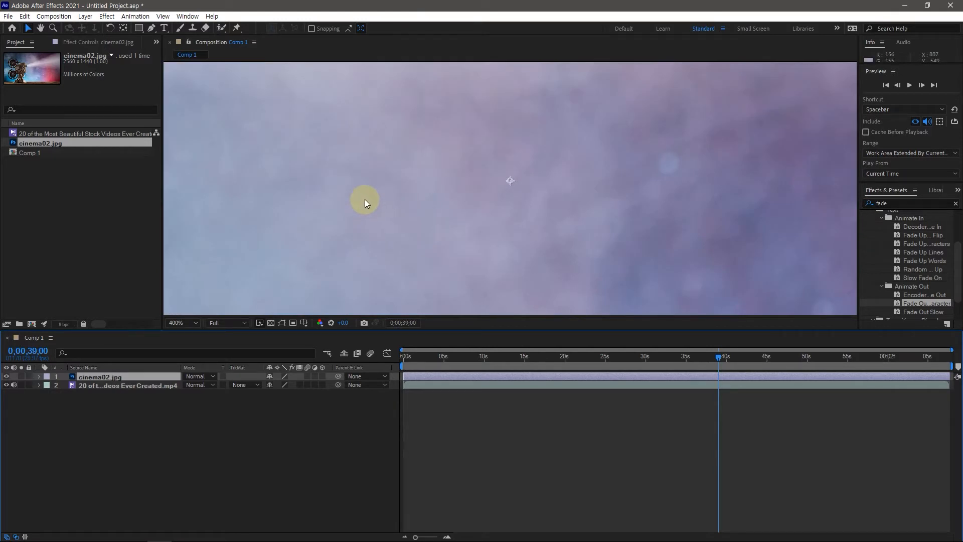
scroll(365, 199, up, 2)
scroll(365, 199, down, 6)
scroll(365, 197, down, 1)
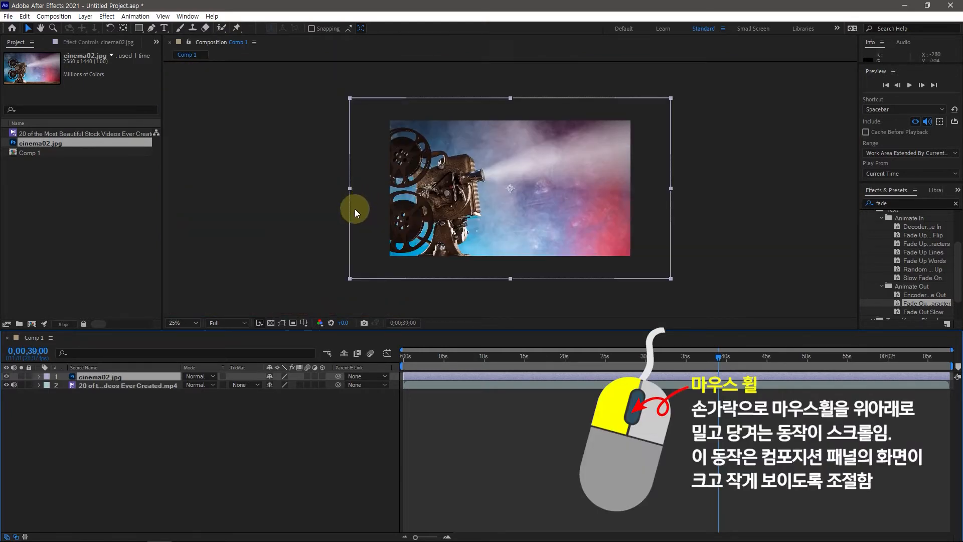
scroll(416, 229, up, 1)
scroll(416, 231, down, 1)
click(197, 322)
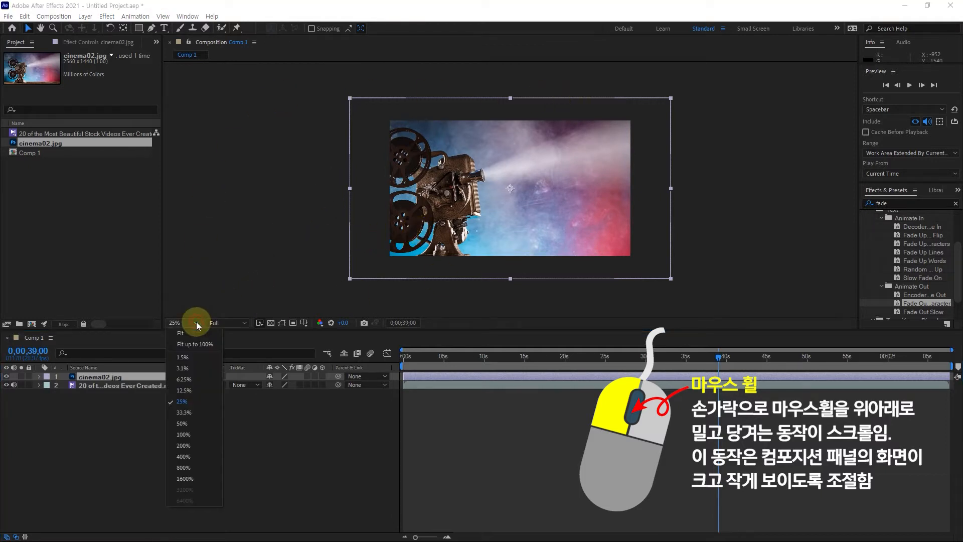
click(191, 411)
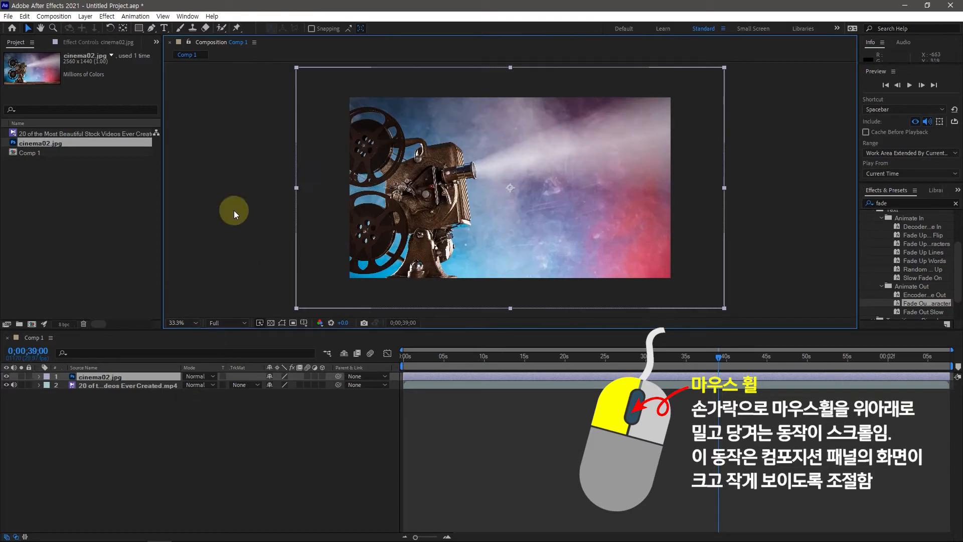
click(196, 323)
click(197, 323)
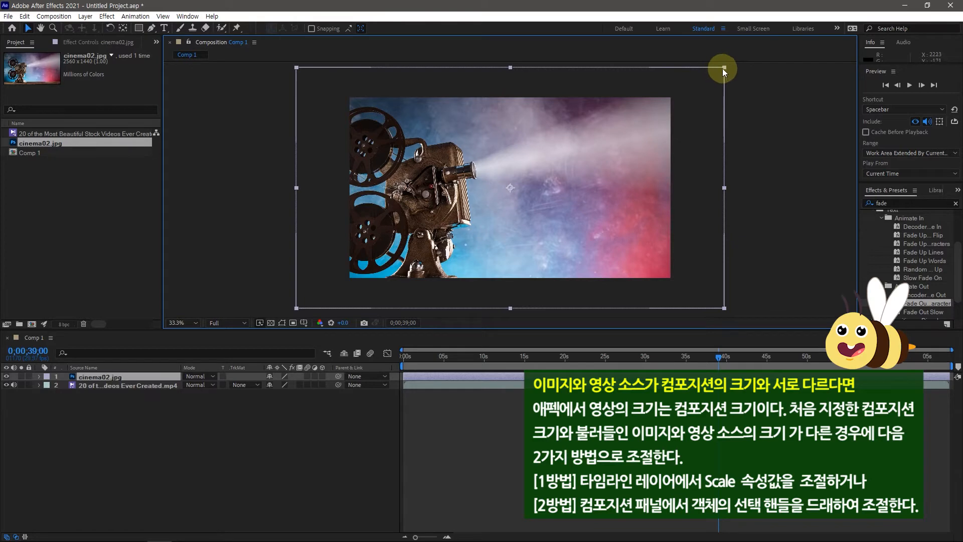
Scale cinema02.jpg down to just cover the composition frame, and move the current time back to about 0;00;00;17
drag(727, 65, 676, 97)
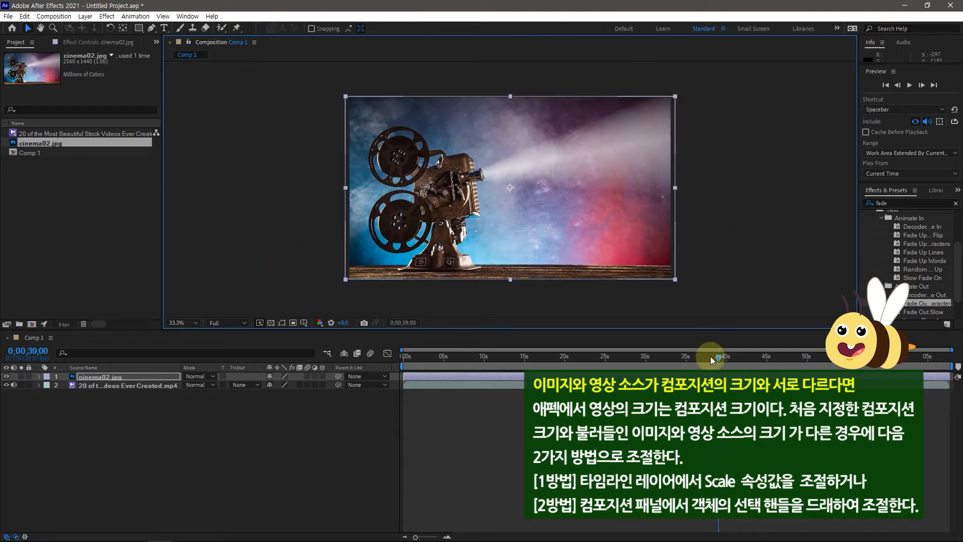
click(140, 387)
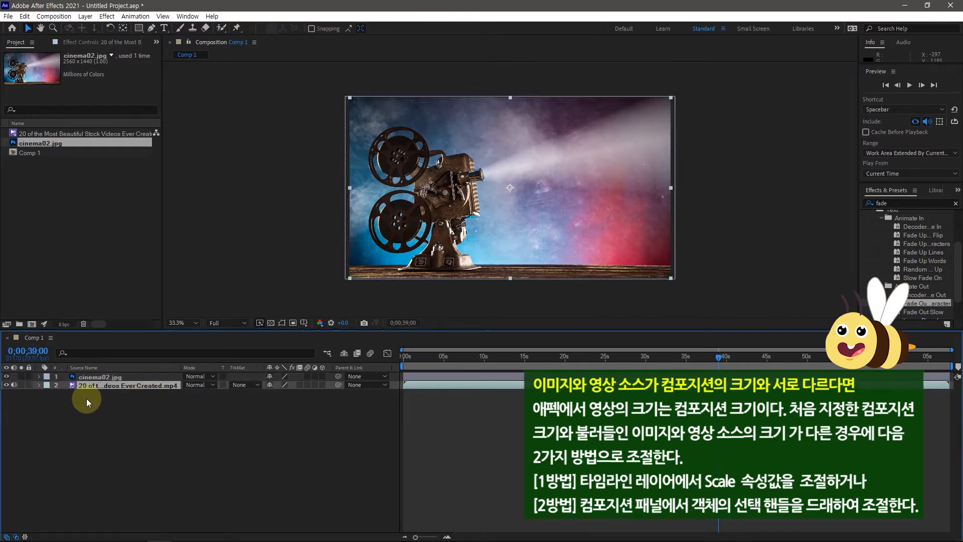
drag(718, 356, 428, 368)
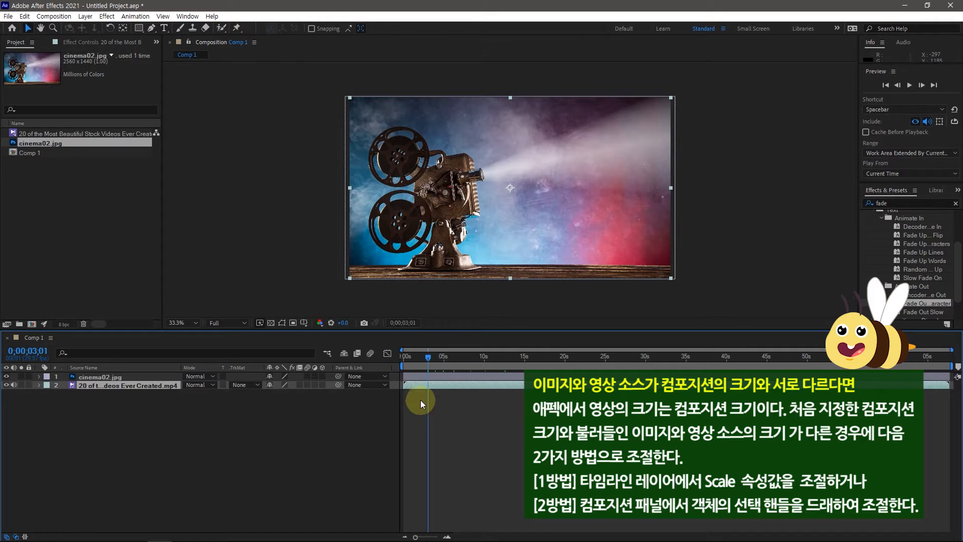
mouse_move(428, 354)
mouse_down()
mouse_move(405, 360)
mouse_move(575, 358)
mouse_move(432, 357)
mouse_up()
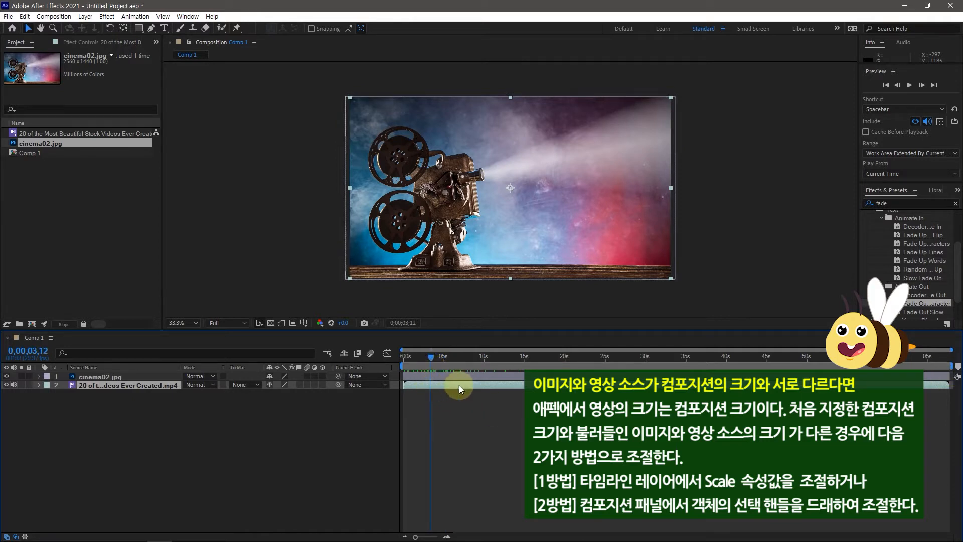
drag(432, 358, 408, 366)
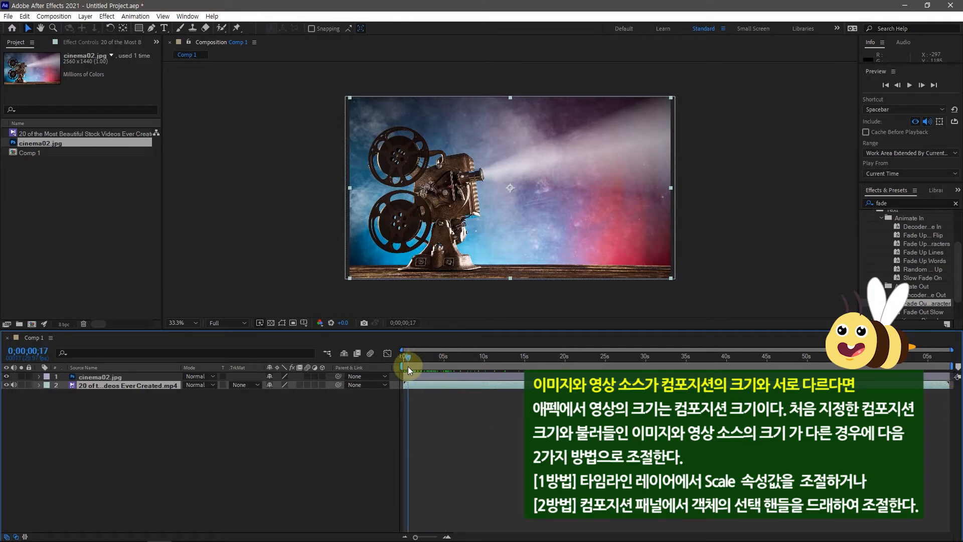
Find the CC Jaws transition in the effects library and apply it to the cinema02.jpg layer
click(84, 376)
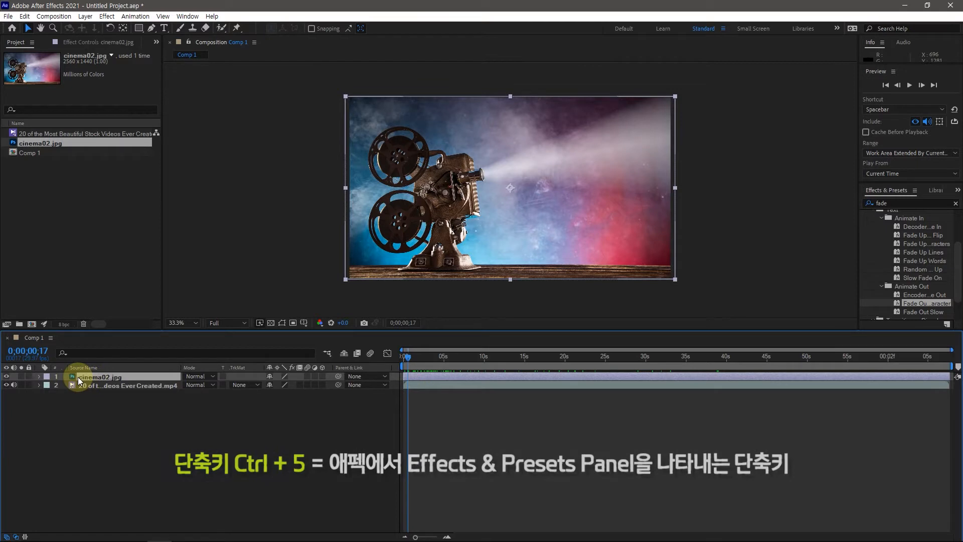
double_click(876, 204)
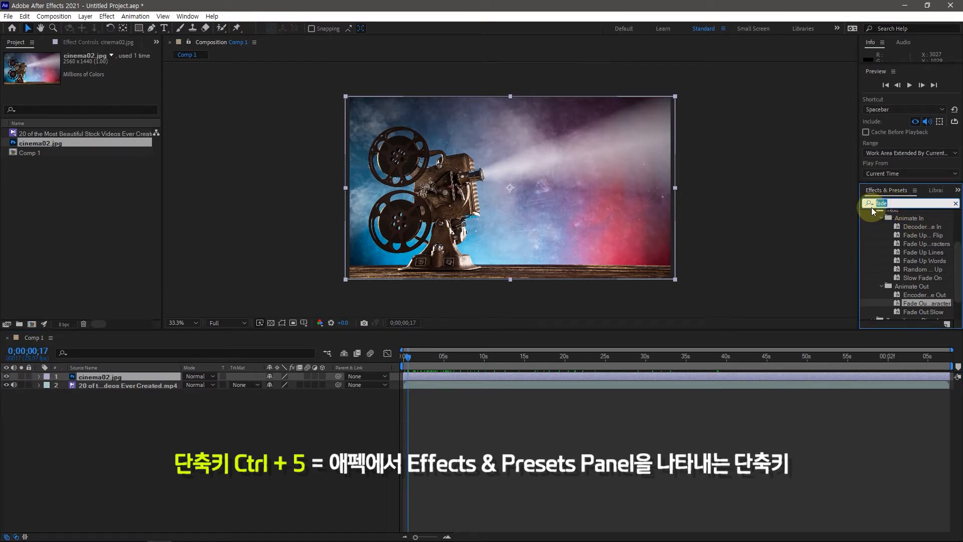
text(CC)
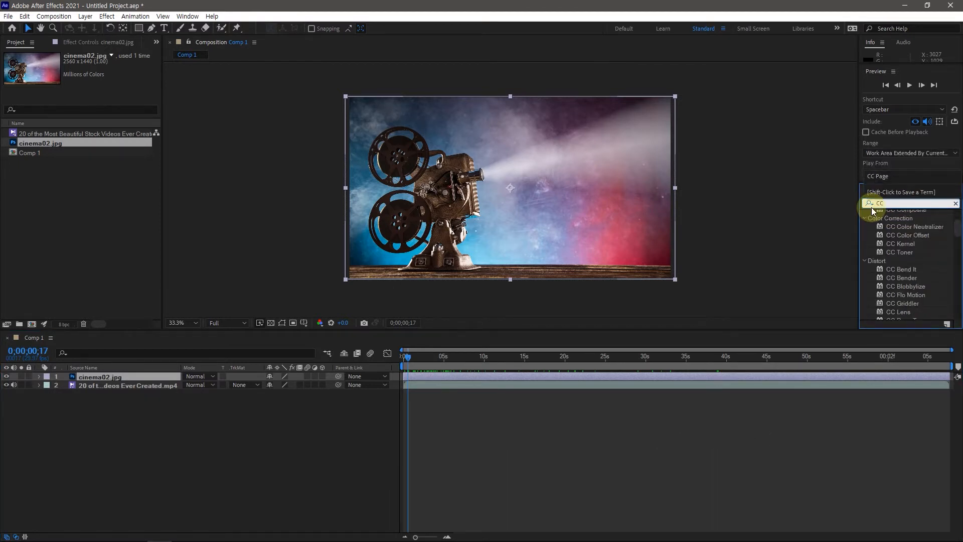
text( Jaws)
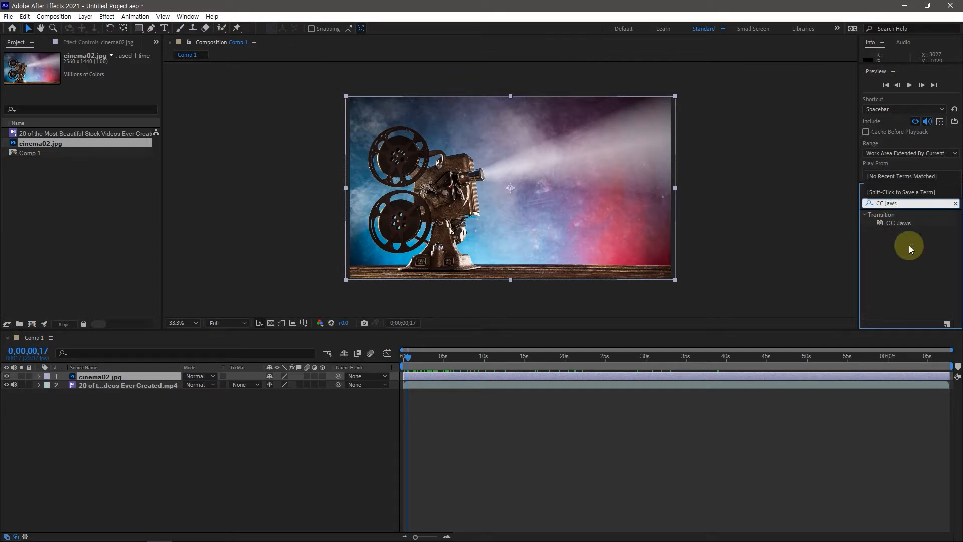
click(907, 224)
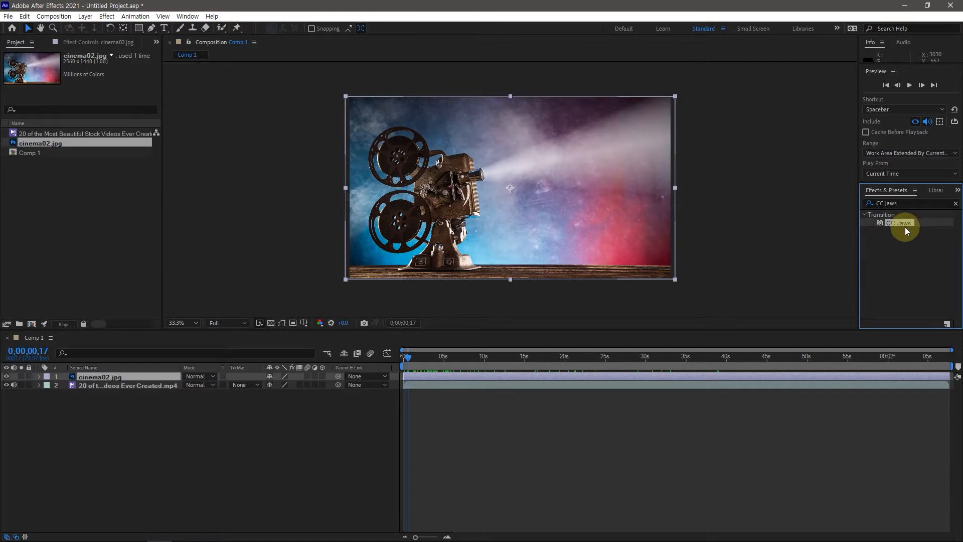
click(106, 17)
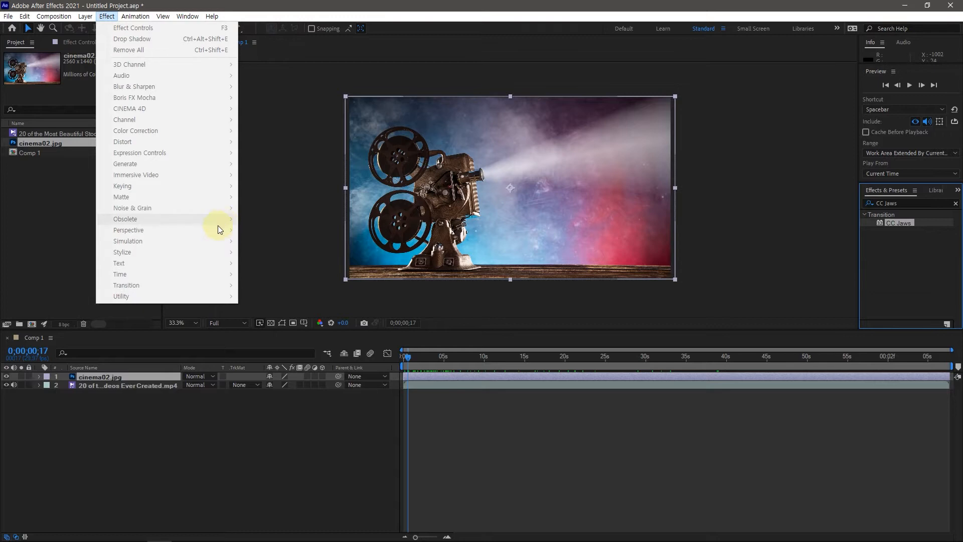
key(Escape)
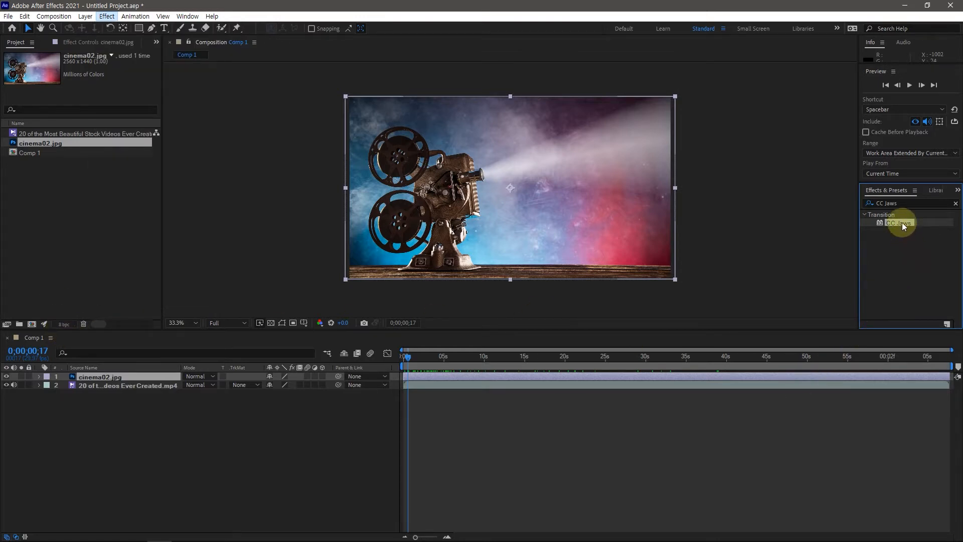
drag(902, 221, 138, 375)
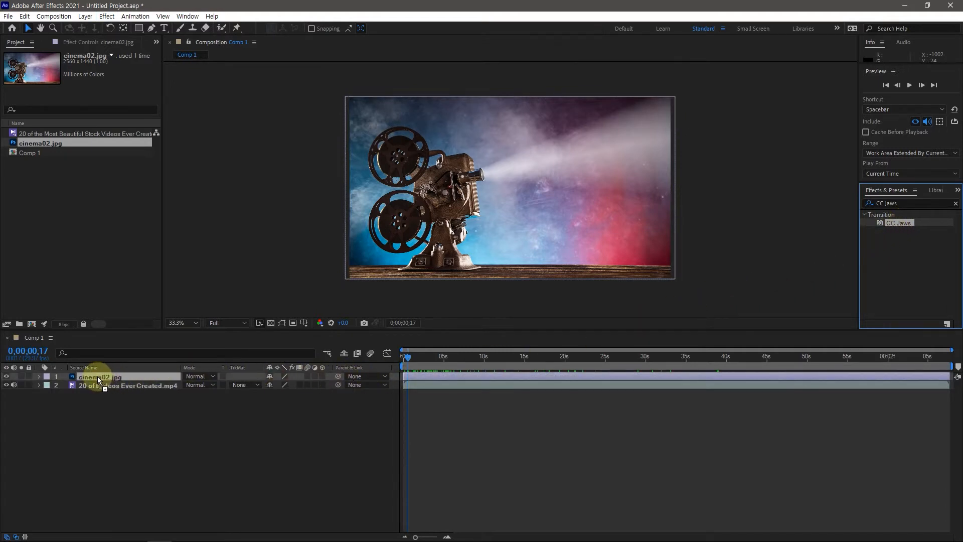
drag(98, 376, 97, 376)
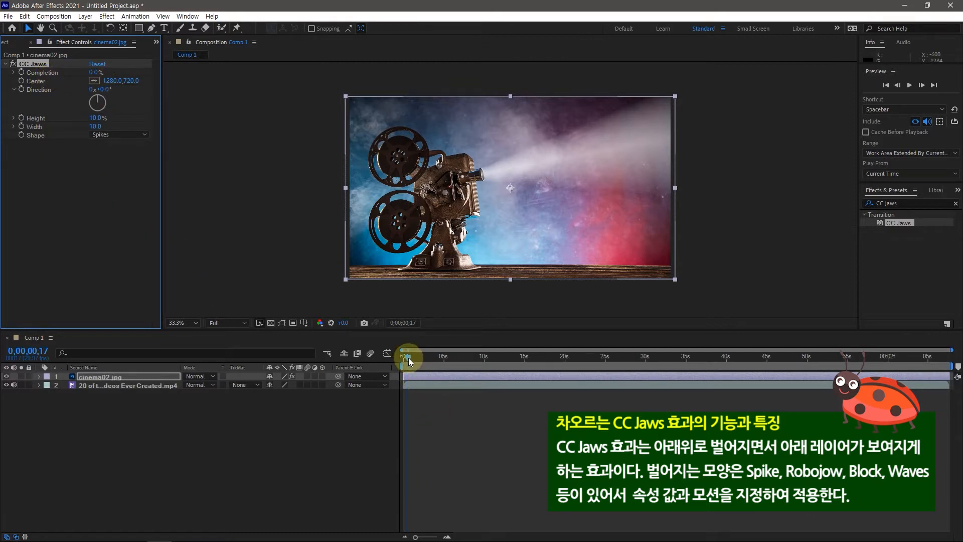
Set the CC Jaws Completion to 23% at 0;00;00;00 and scrub the first two seconds to preview the opening
drag(408, 357, 402, 357)
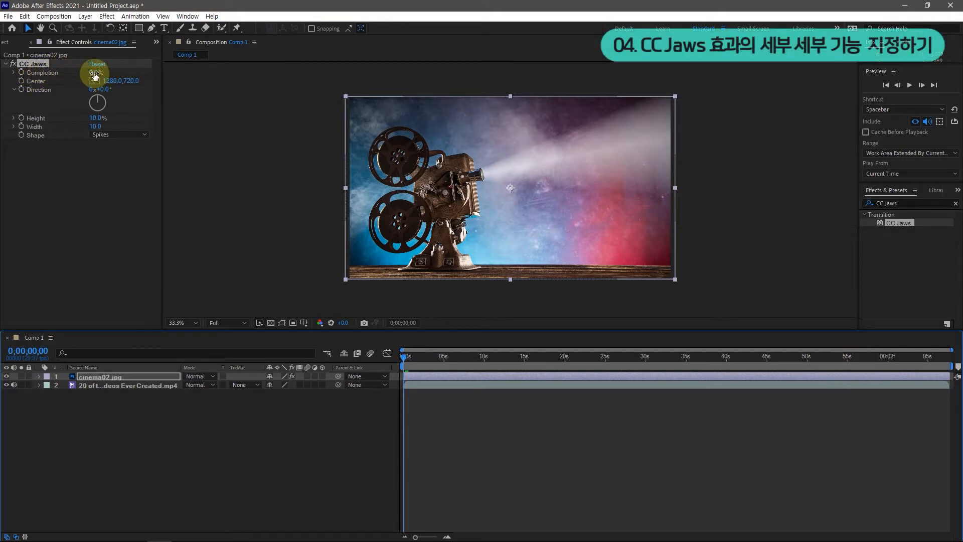
drag(95, 73, 102, 72)
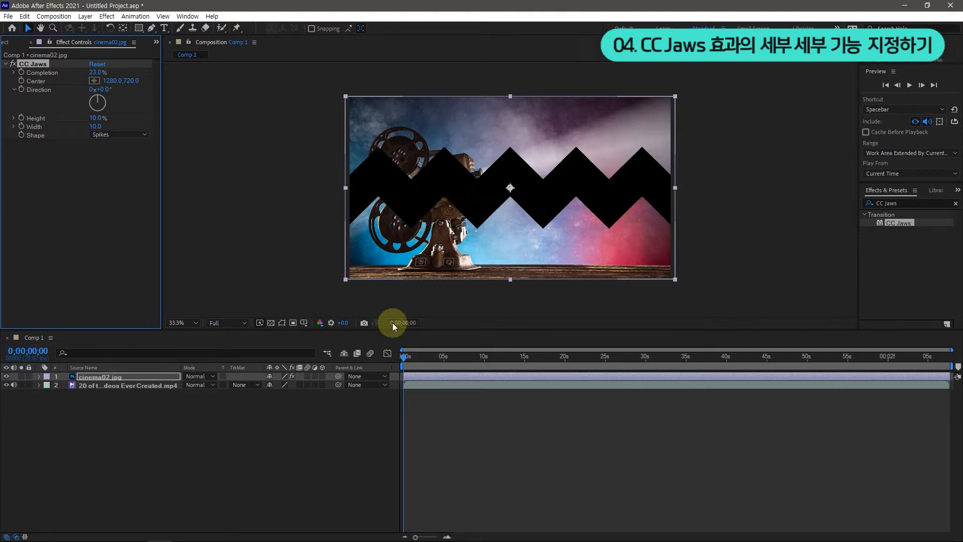
click(402, 356)
drag(402, 357, 419, 352)
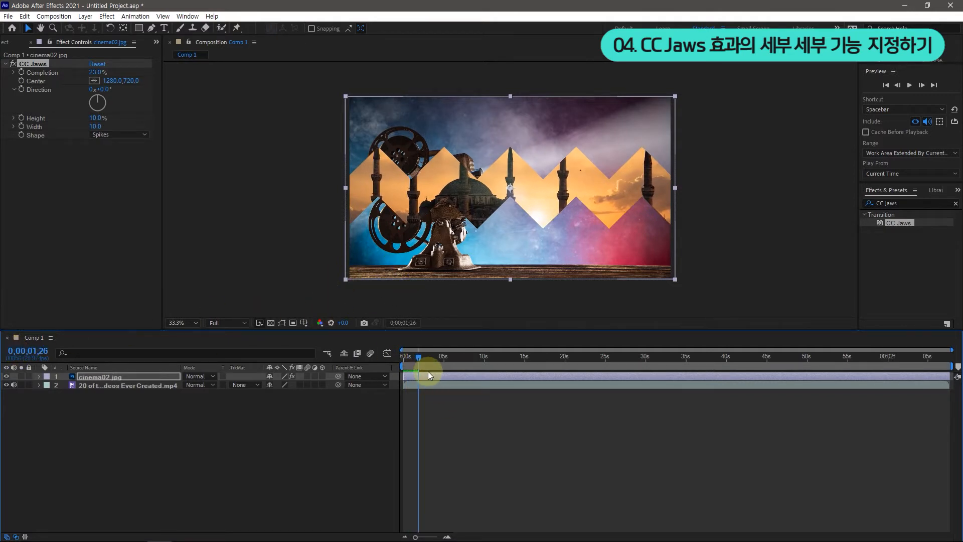
drag(422, 356, 401, 354)
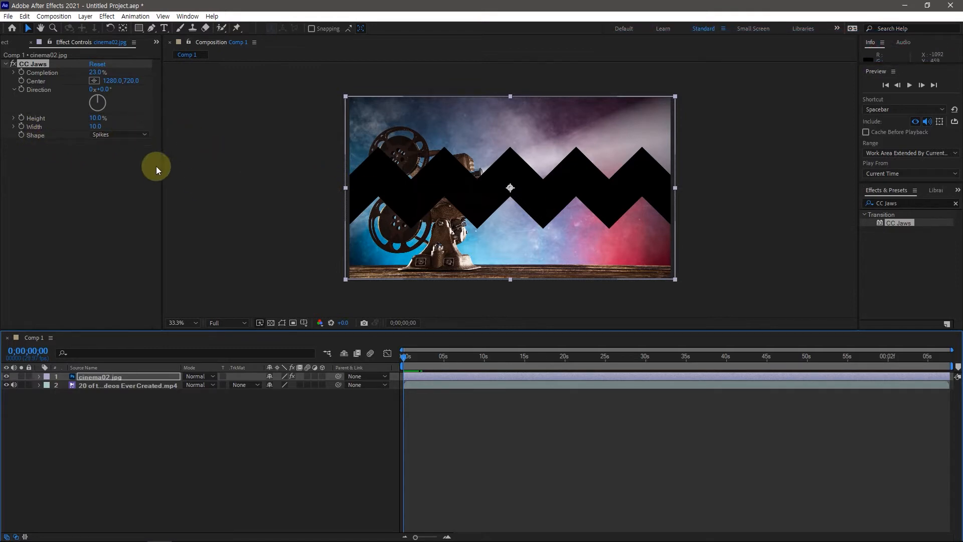
Try the RoboJaw and Block shapes for CC Jaws, with Completion at 21%
click(142, 135)
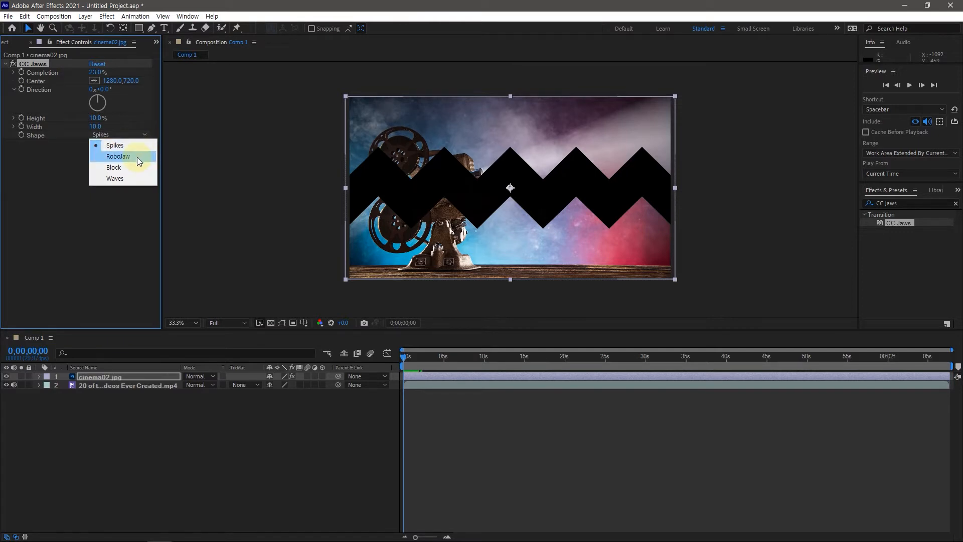
click(138, 159)
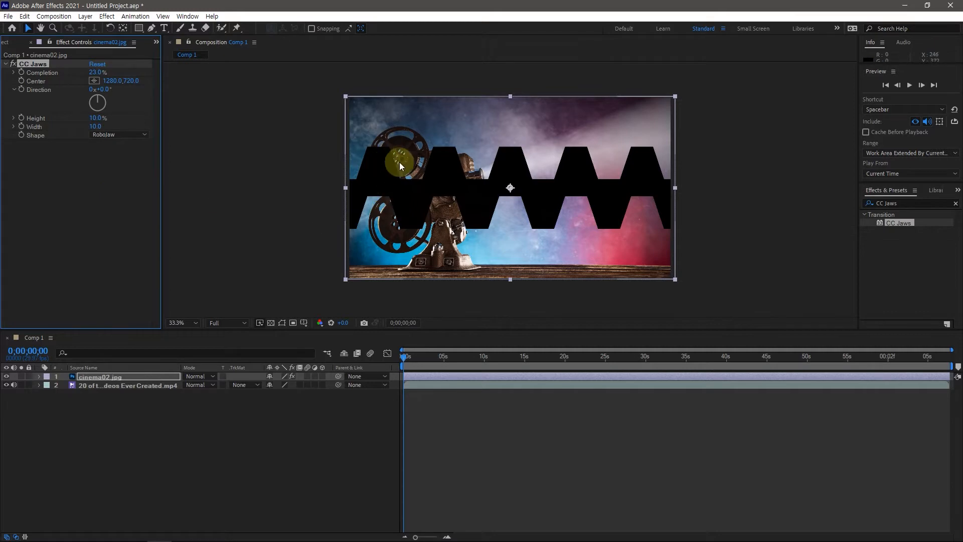
click(140, 134)
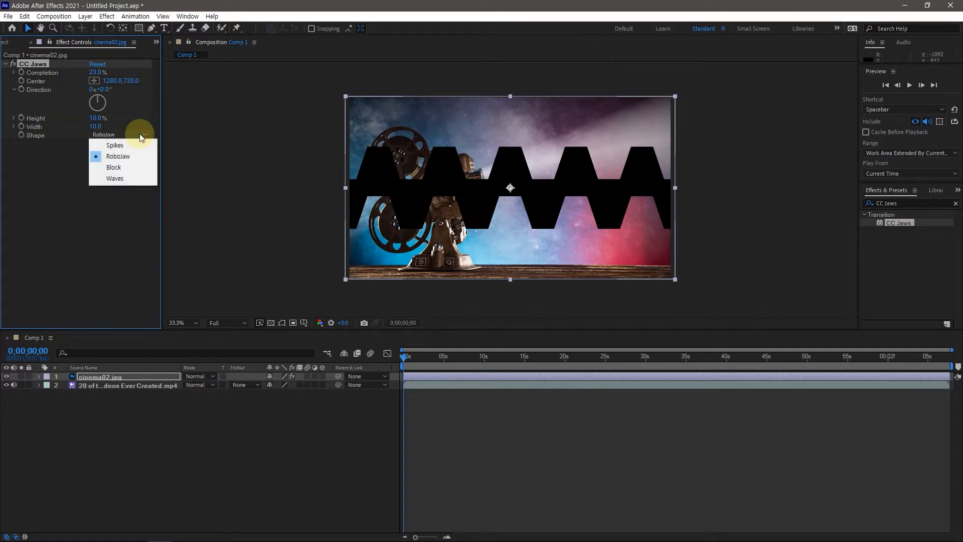
click(127, 170)
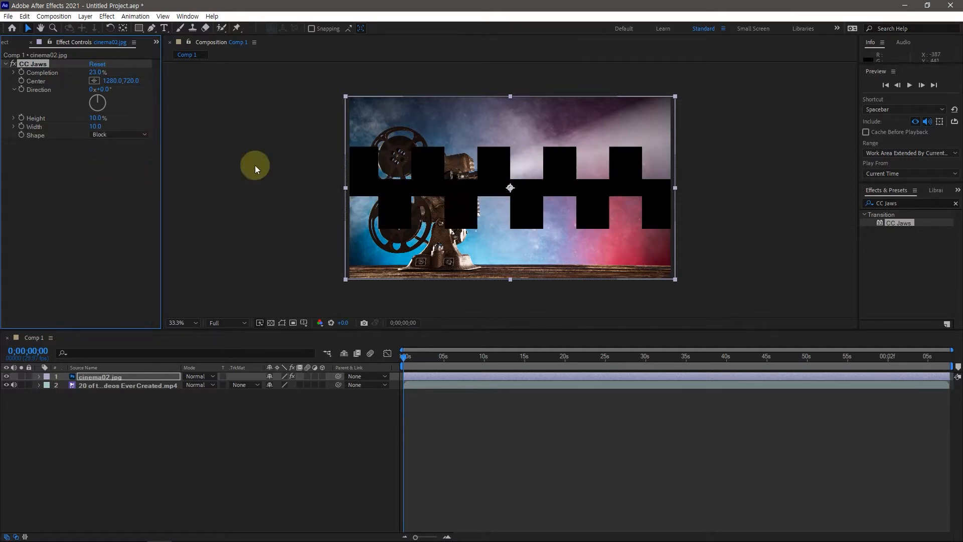
drag(95, 72, 98, 83)
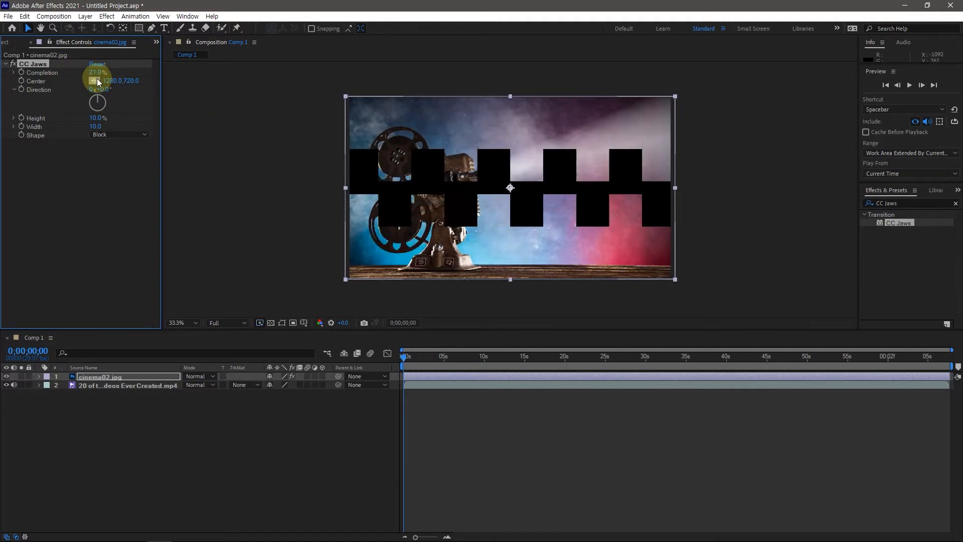
Set the CC Jaws Shape to Waves and Height to 6%, and enable keyframing for Completion at 0;00;00;00
click(127, 135)
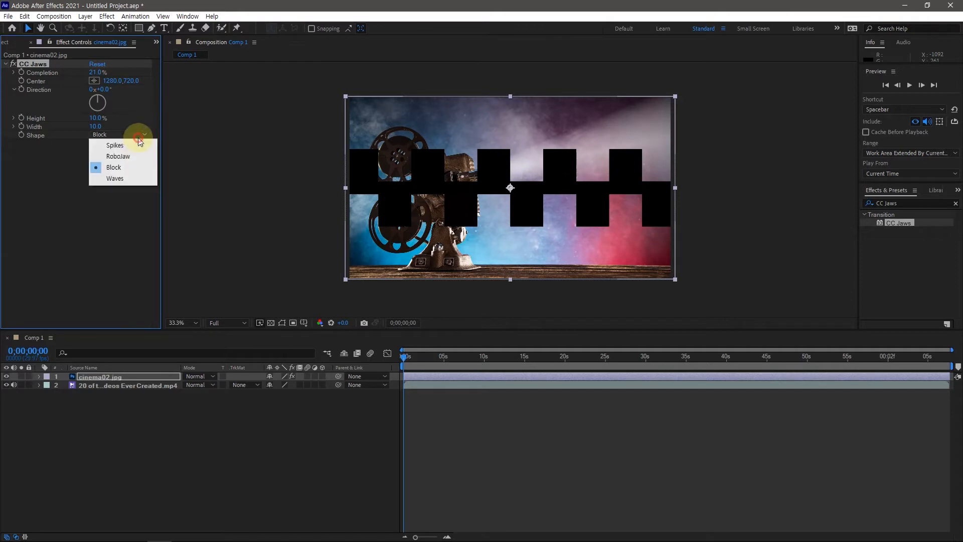
click(119, 179)
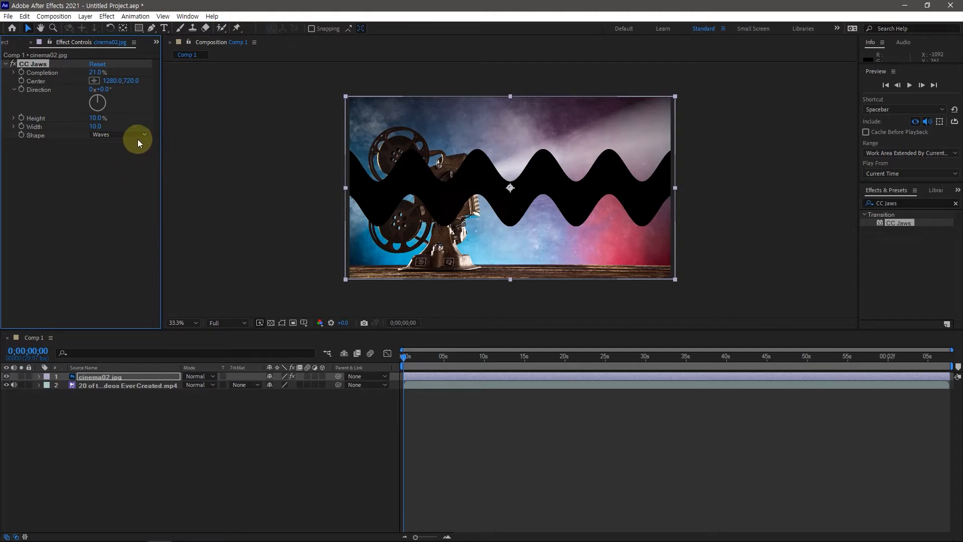
mouse_move(95, 71)
mouse_down()
mouse_move(109, 74)
mouse_move(96, 74)
mouse_up()
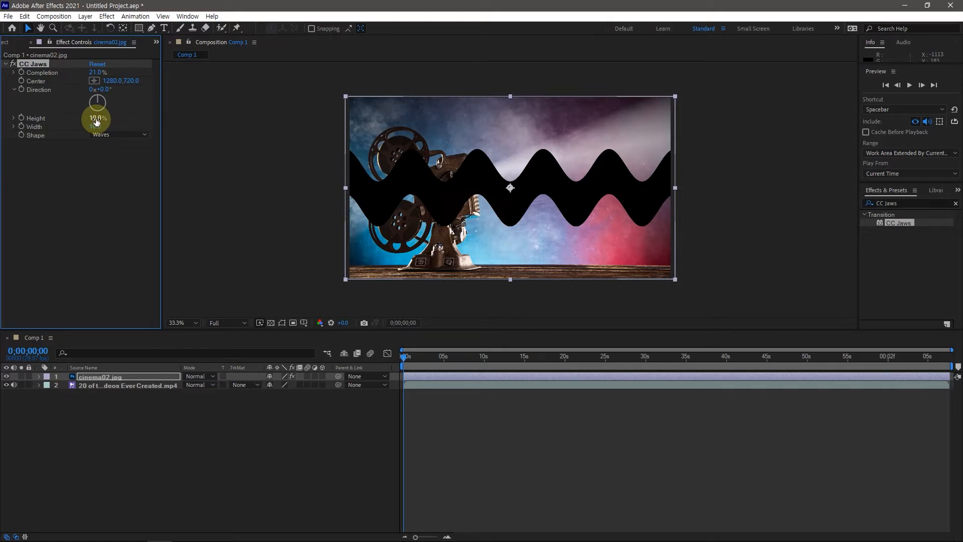
drag(96, 120, 93, 118)
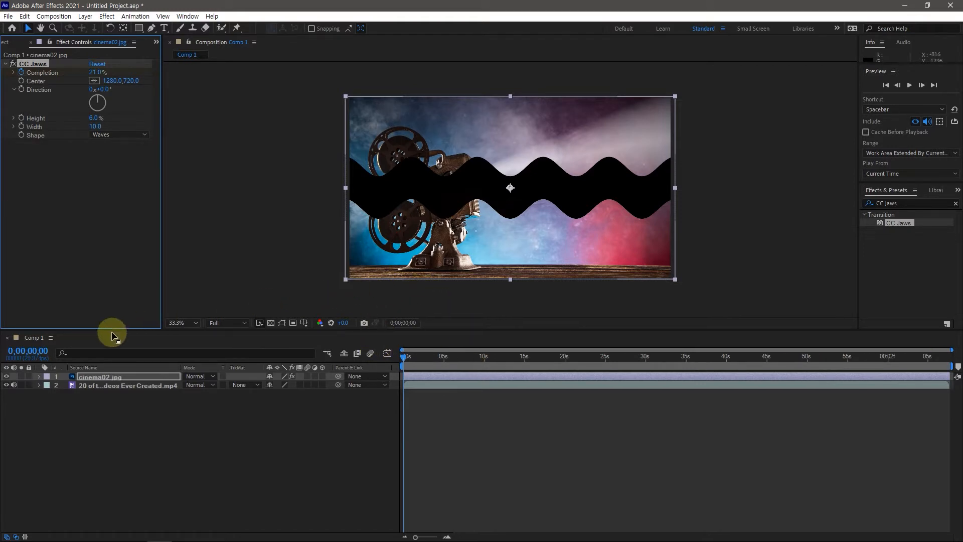
click(32, 351)
text(200)
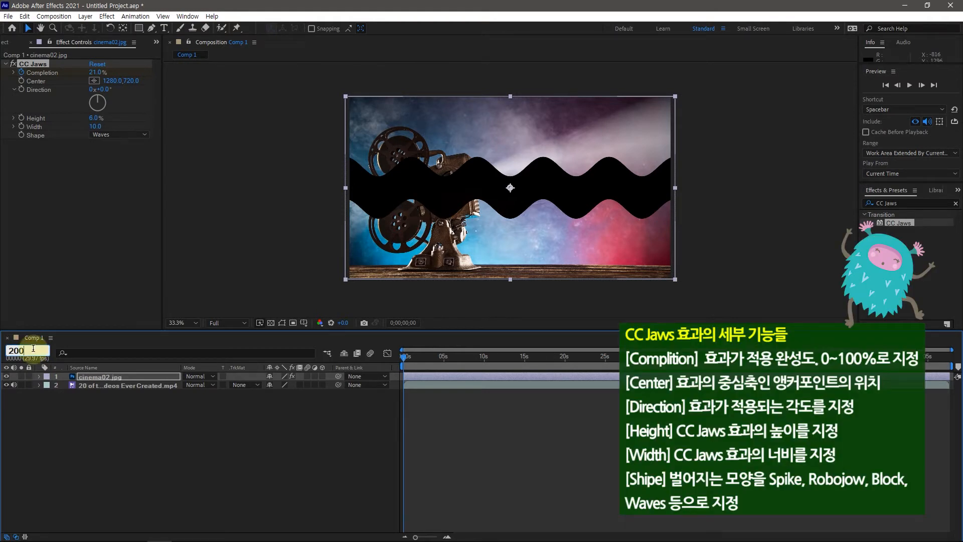
click(31, 484)
click(27, 350)
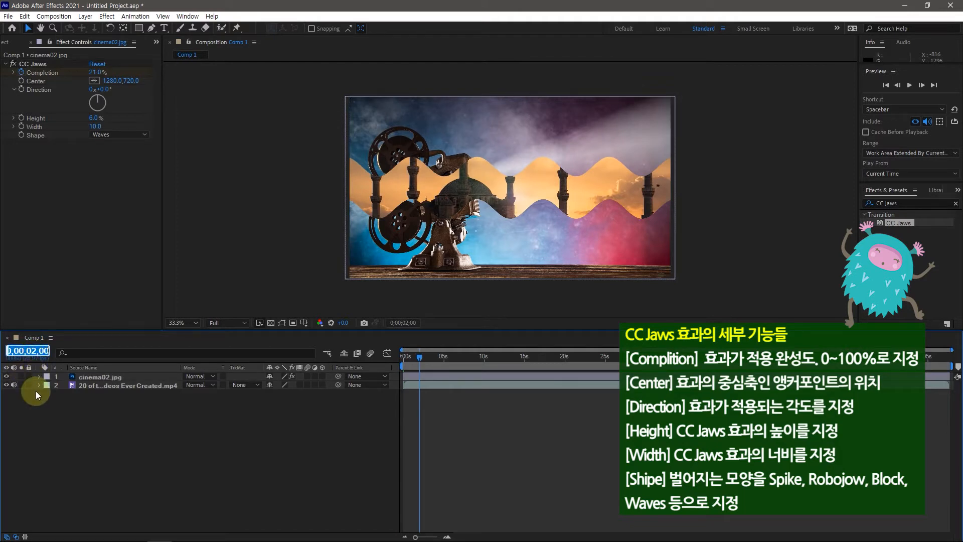
text(0)
key(Return)
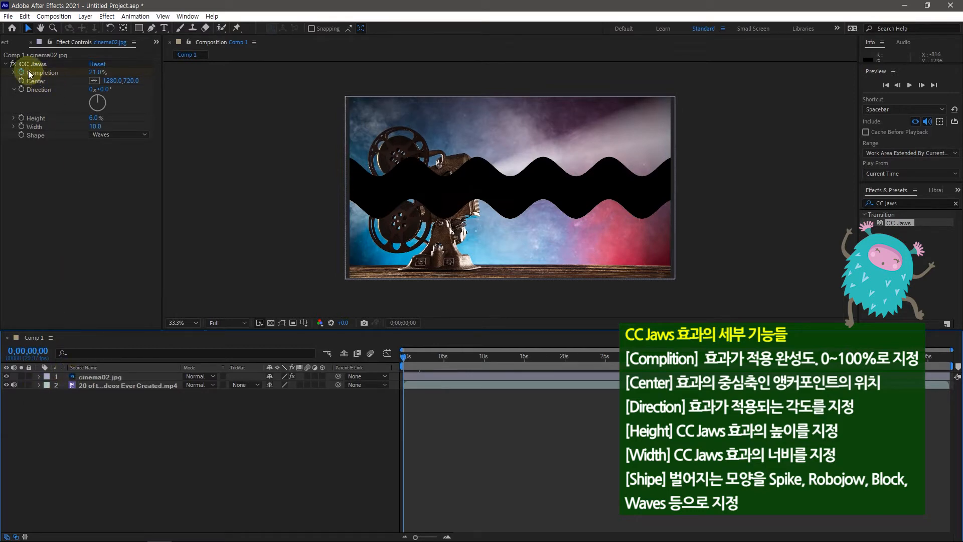
Set the CC Jaws Completion keyframe at 0;00;00;00 to 0%
click(96, 73)
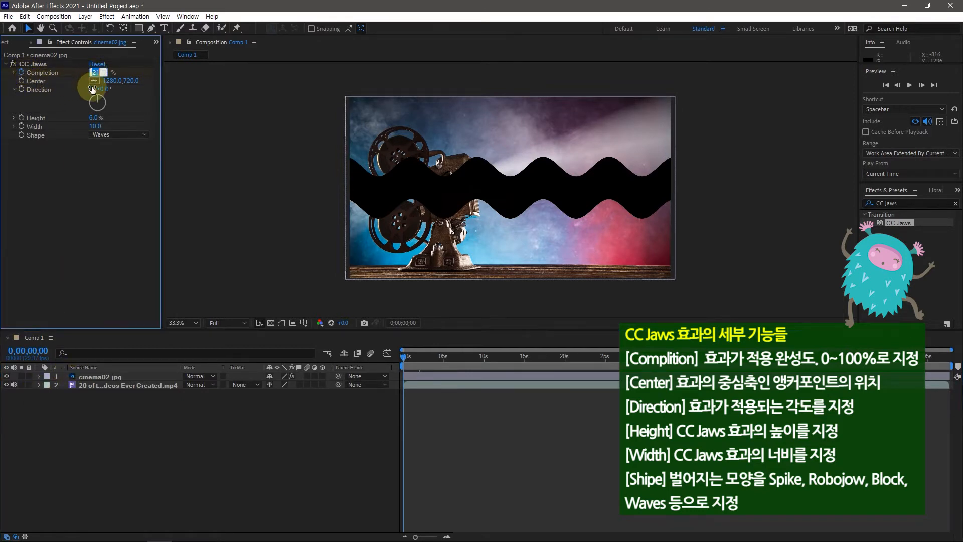
text(0)
click(93, 89)
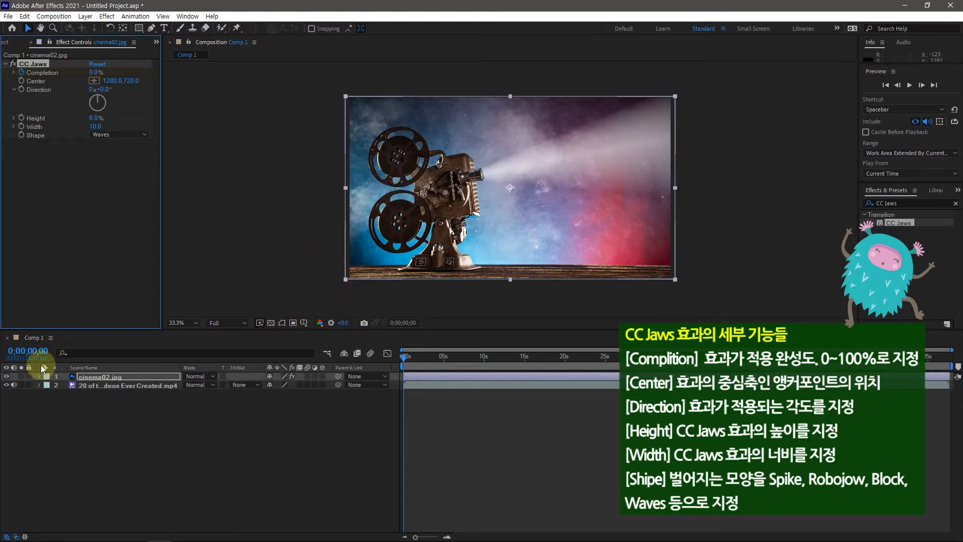
Keyframe the CC Jaws Completion at 100% at 0;00;02;00
click(38, 352)
text(200)
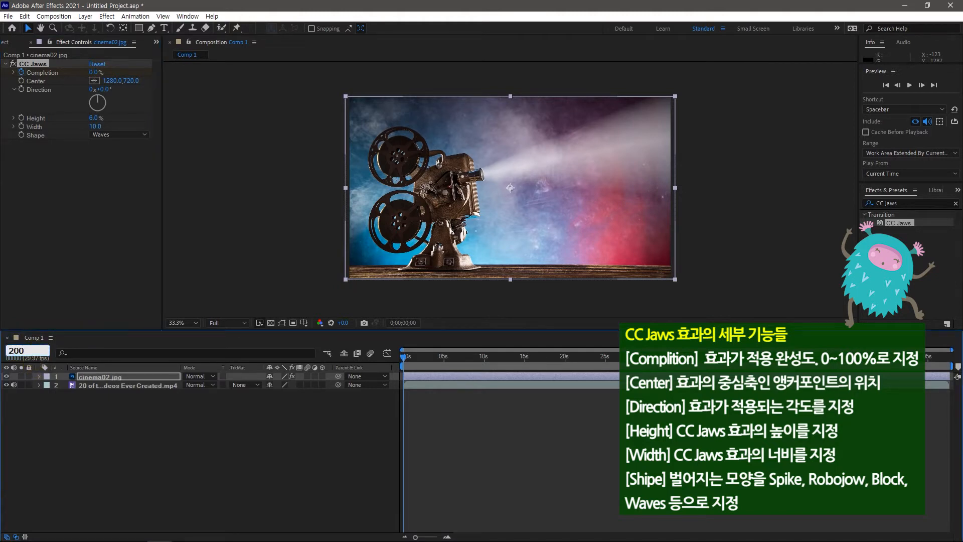
key(Return)
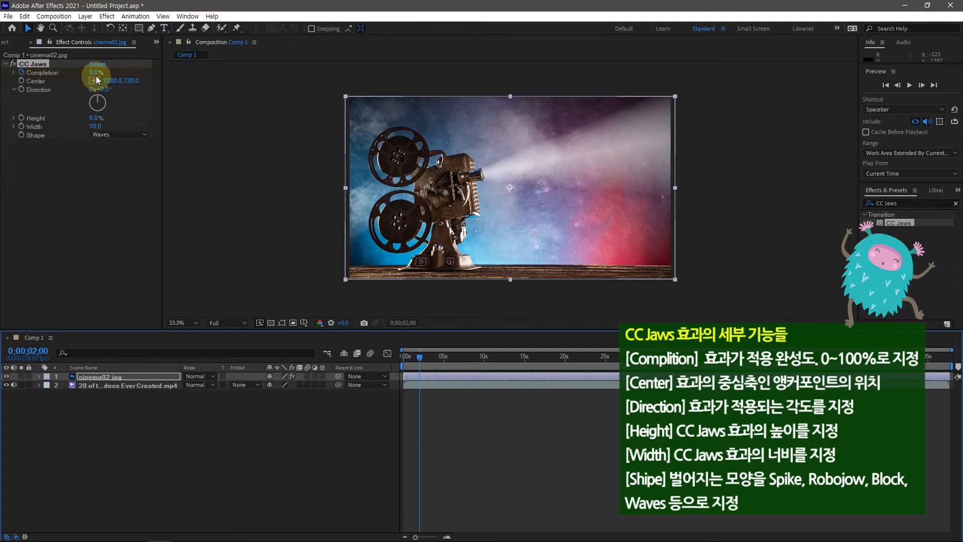
drag(95, 72, 150, 77)
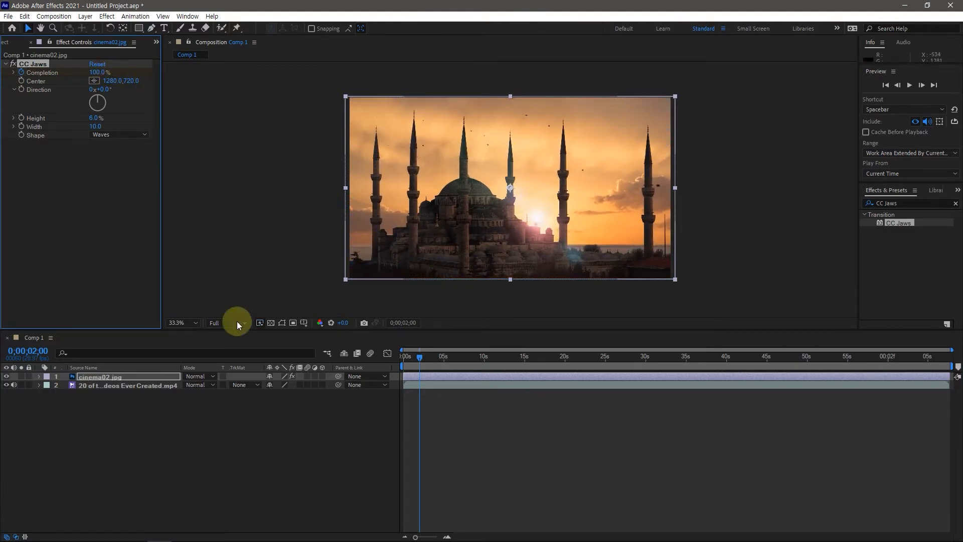
Fit the composition view up to 100% and apply Easy Ease to both CC Jaws Completion keyframes of cinema02.jpg
click(195, 323)
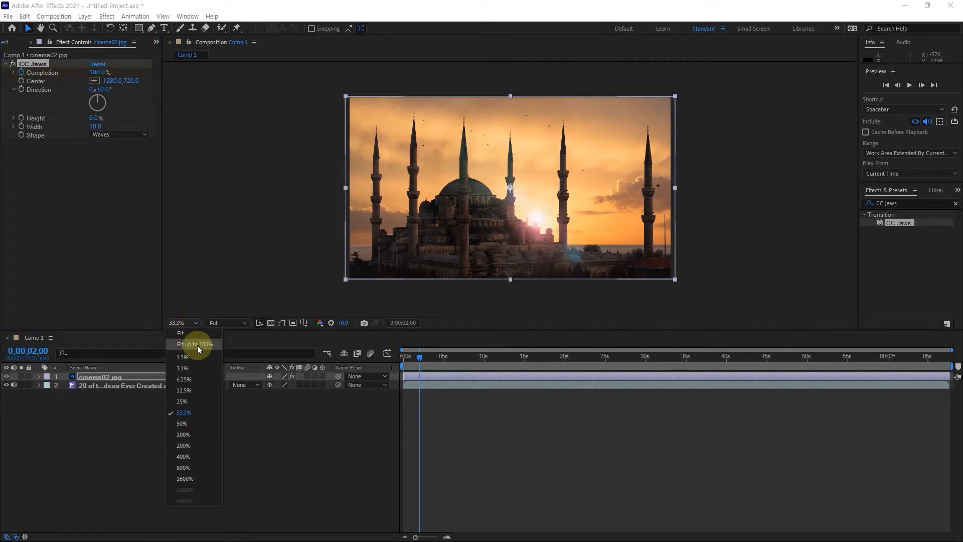
click(197, 345)
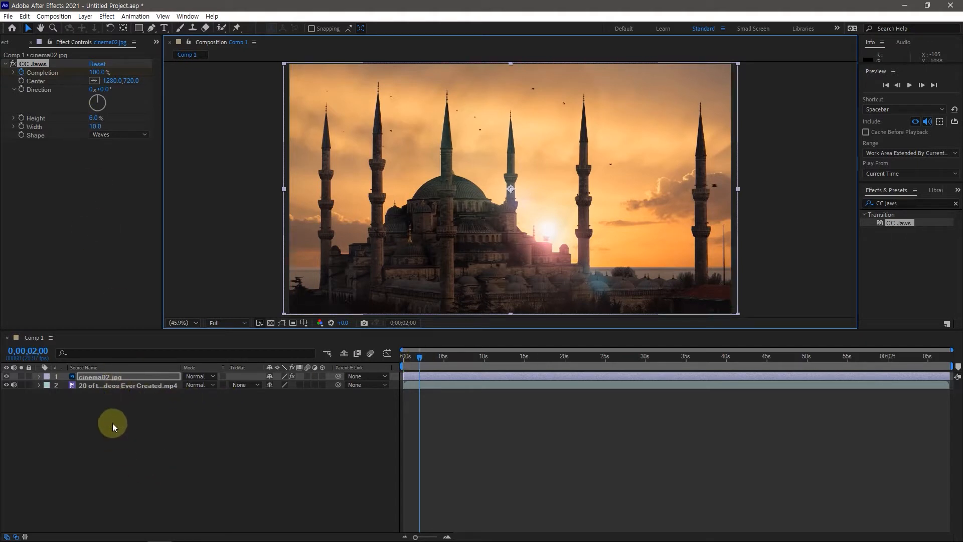
click(89, 377)
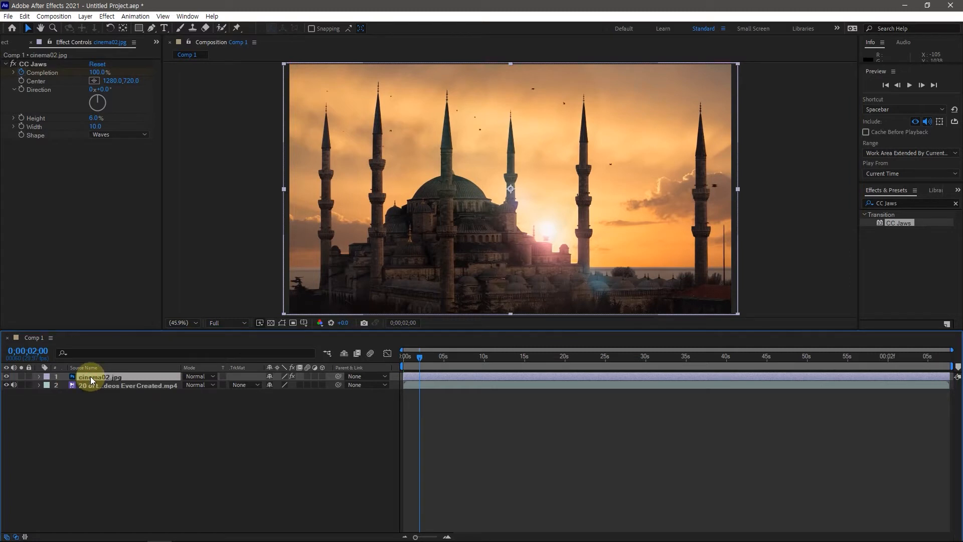
key(u)
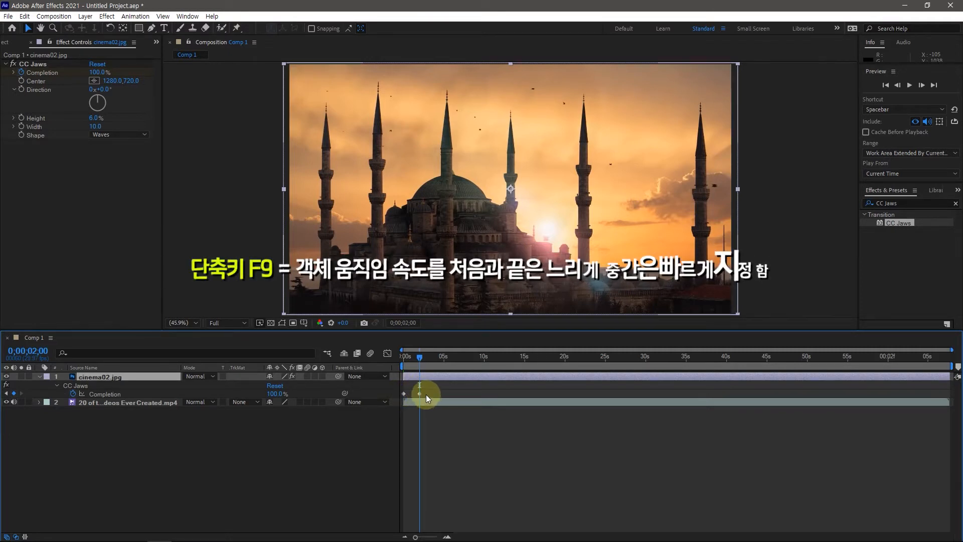
drag(426, 395, 401, 393)
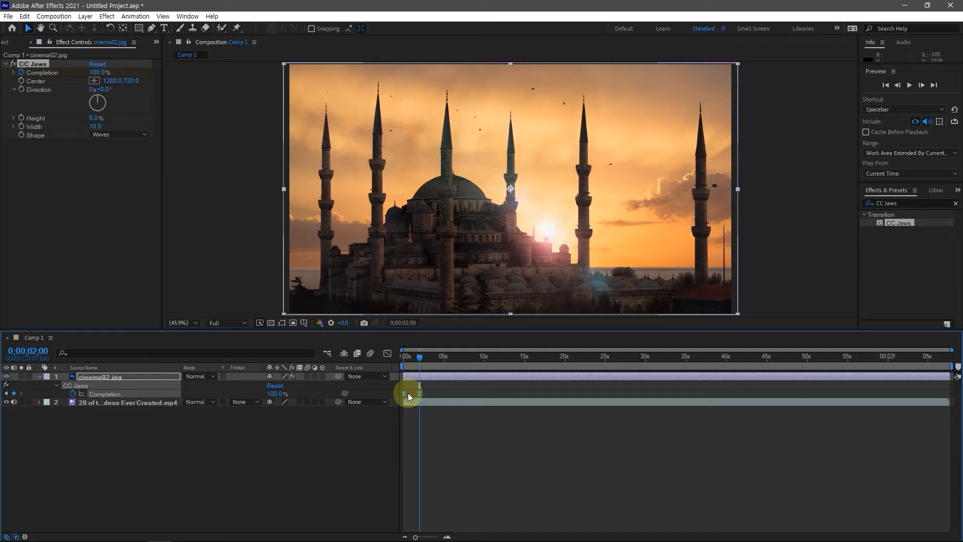
Preview the CC Jaws opening animation from the start of the composition
drag(419, 356, 401, 359)
key(space)
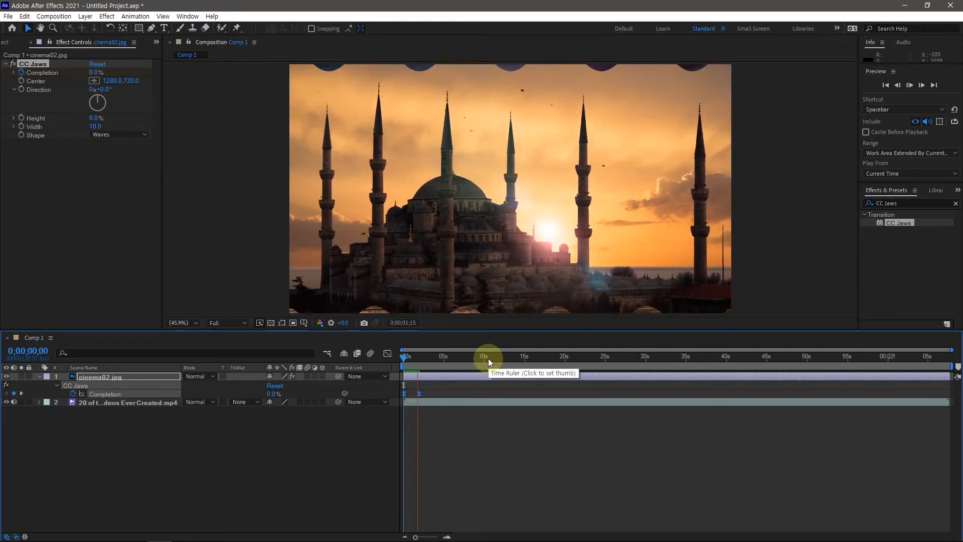
key(space)
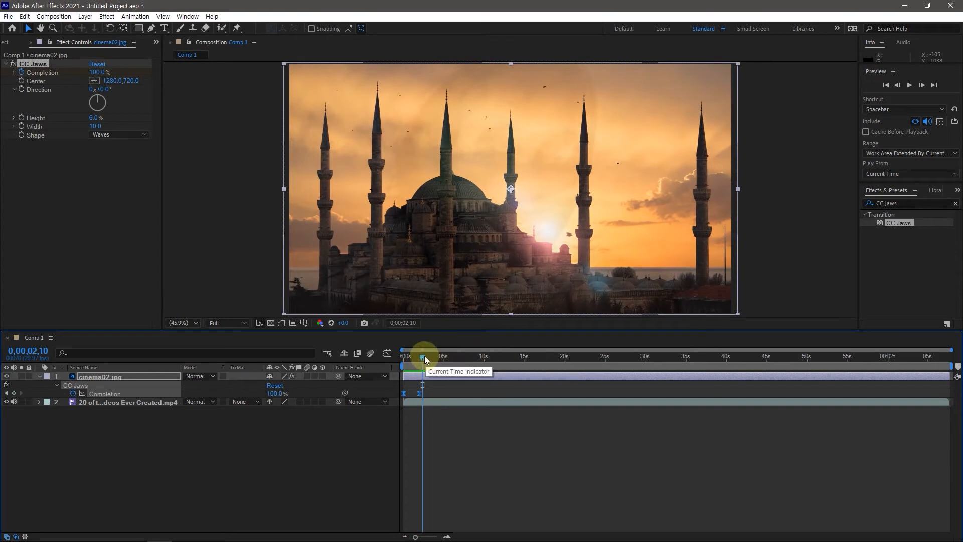
Copy the 100% CC Jaws Completion keyframe from 0;00;02;00 to 0;01;05;22
drag(423, 357, 951, 365)
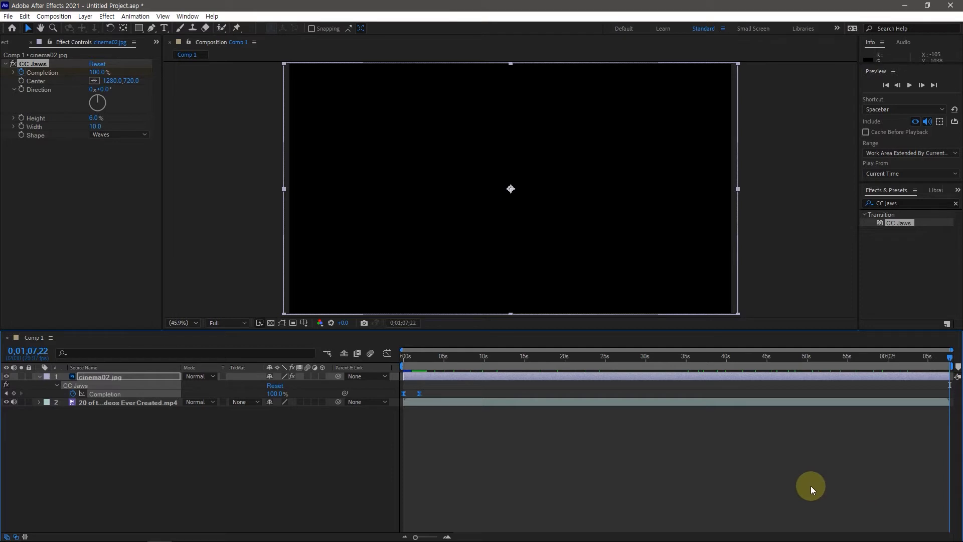
key(Home)
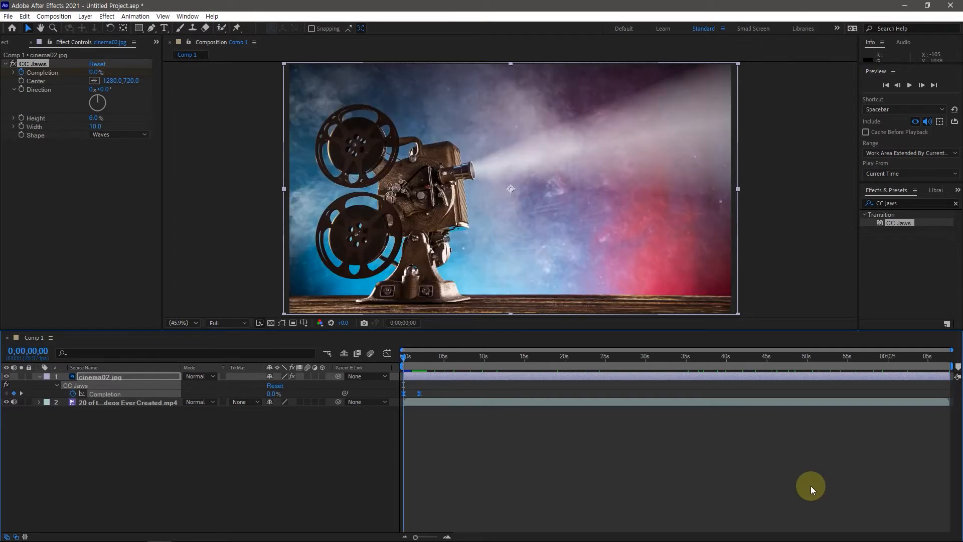
key(End)
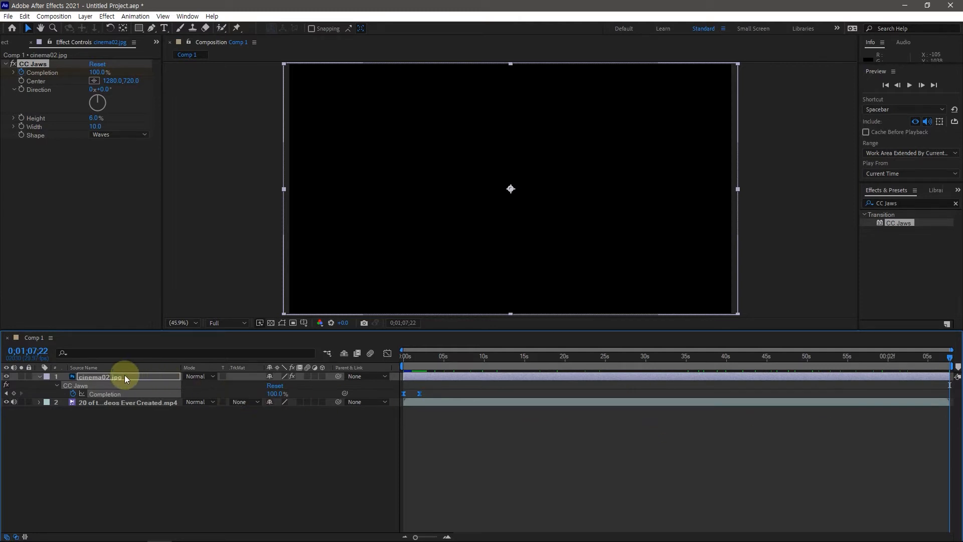
click(32, 353)
click(32, 353)
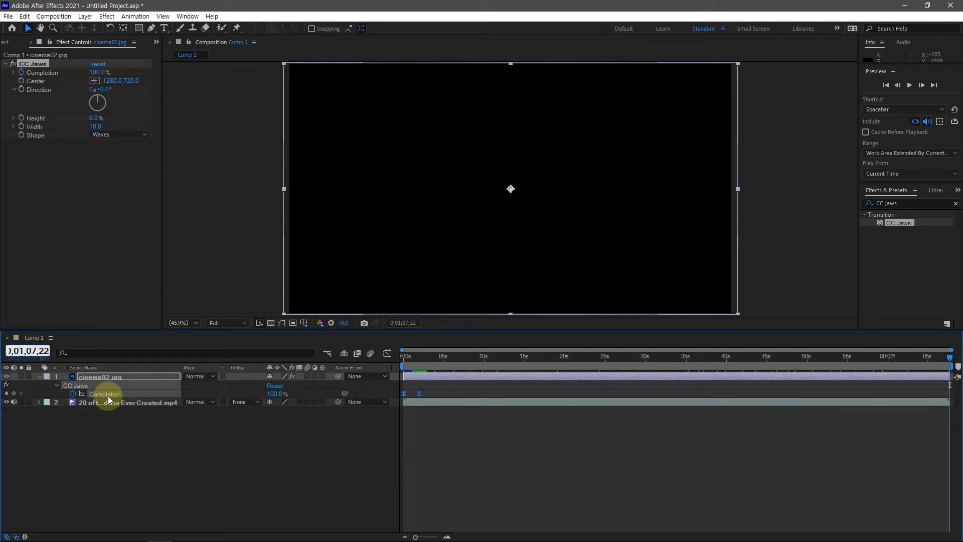
key(shift+Right)
text(3)
key(shift+Left)
text(5)
key(Return)
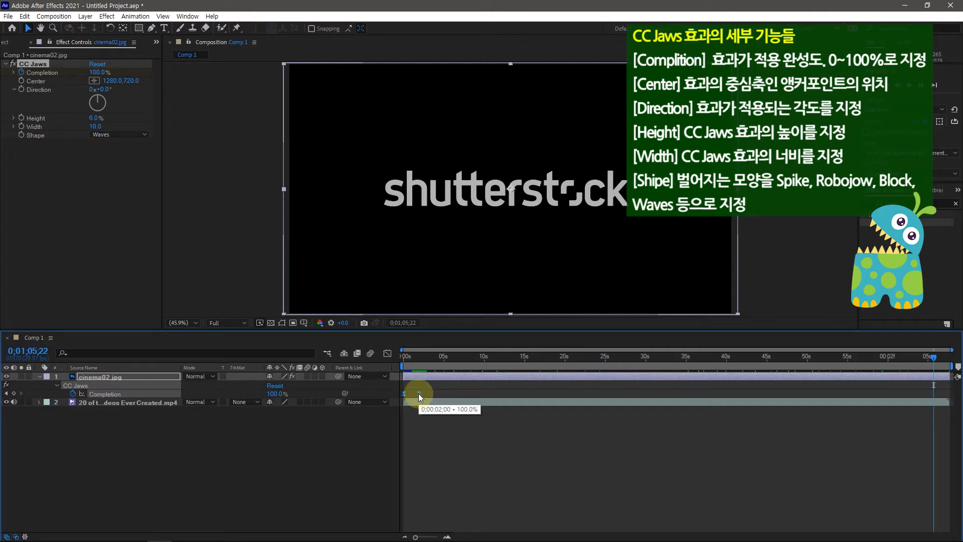
click(420, 423)
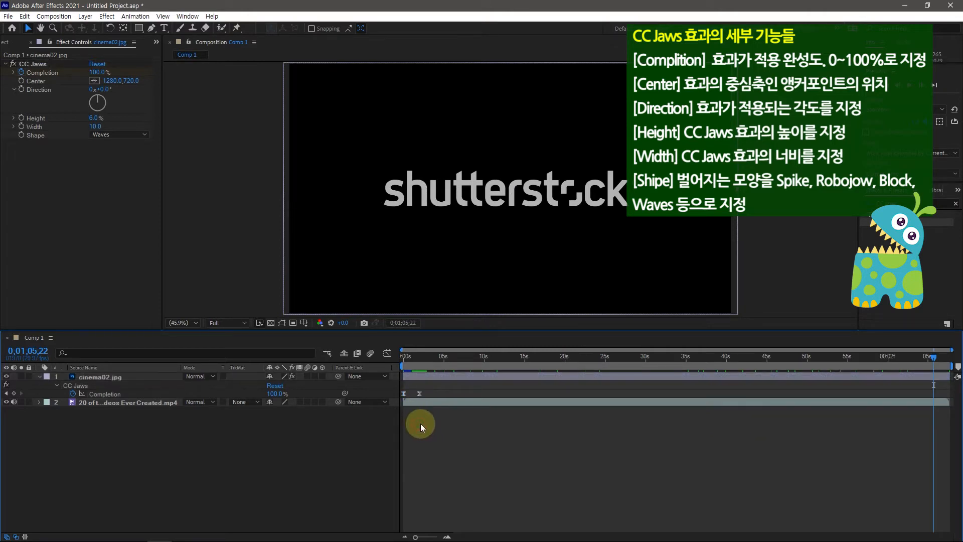
click(420, 393)
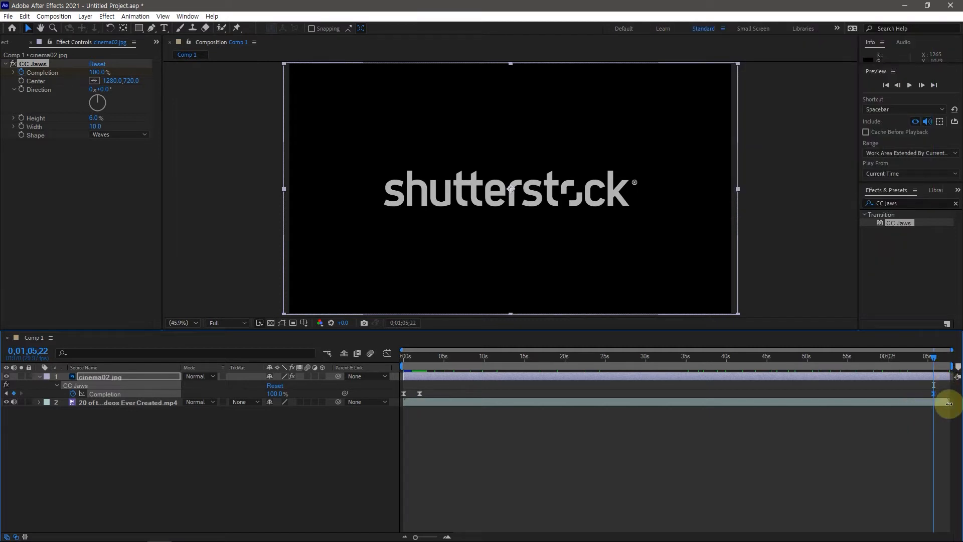
mouse_move(934, 396)
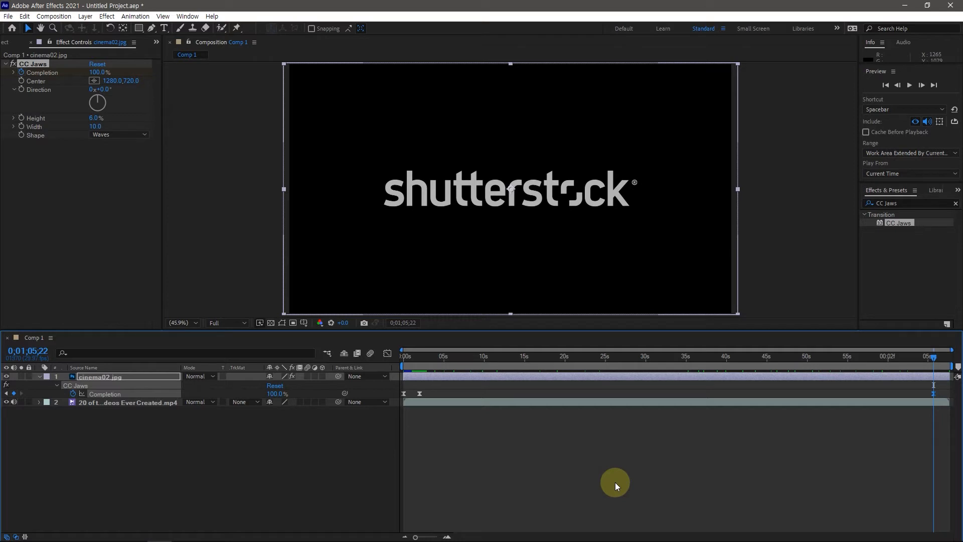
Copy the 0% CC Jaws Completion keyframe from 0;00;00;00 to the last frame at 0;01;07;22
key(End)
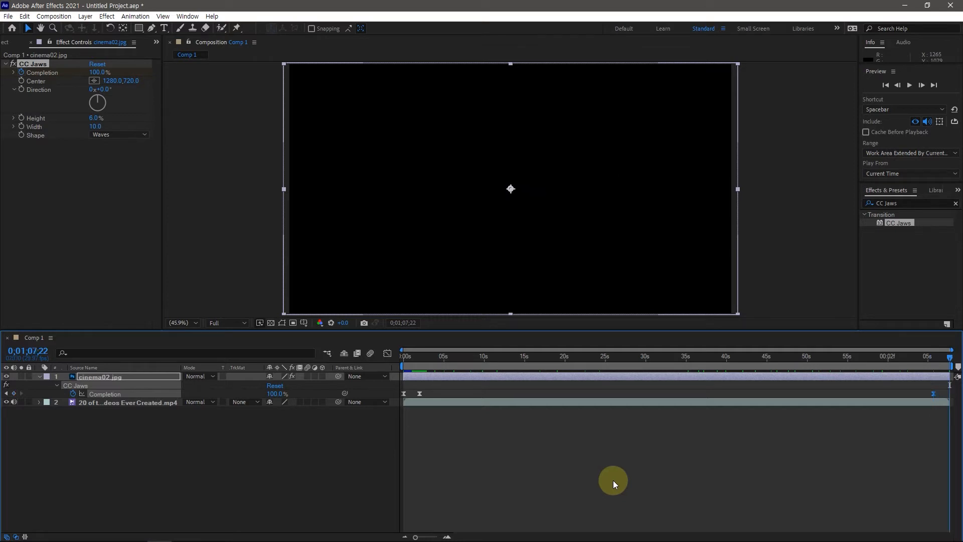
click(404, 393)
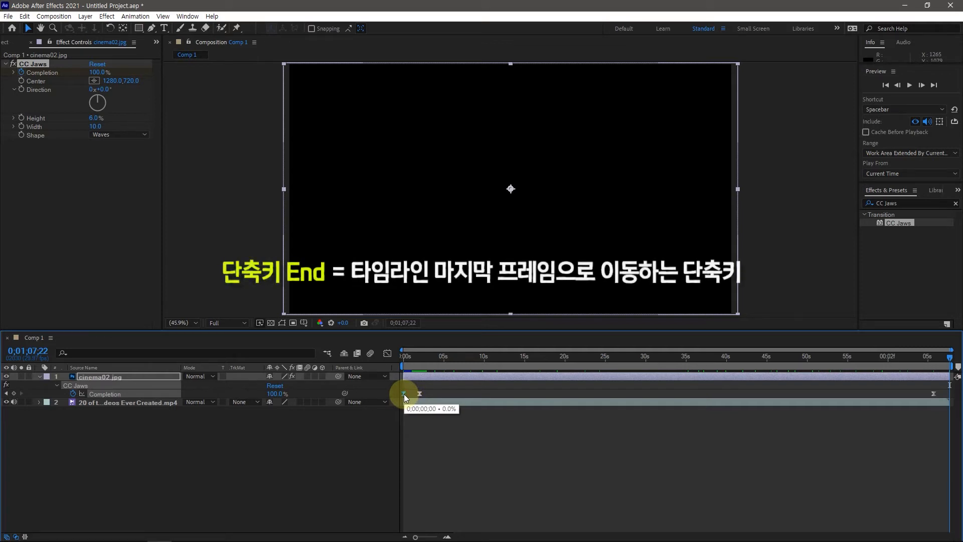
key(ctrl+c)
key(ctrl+v)
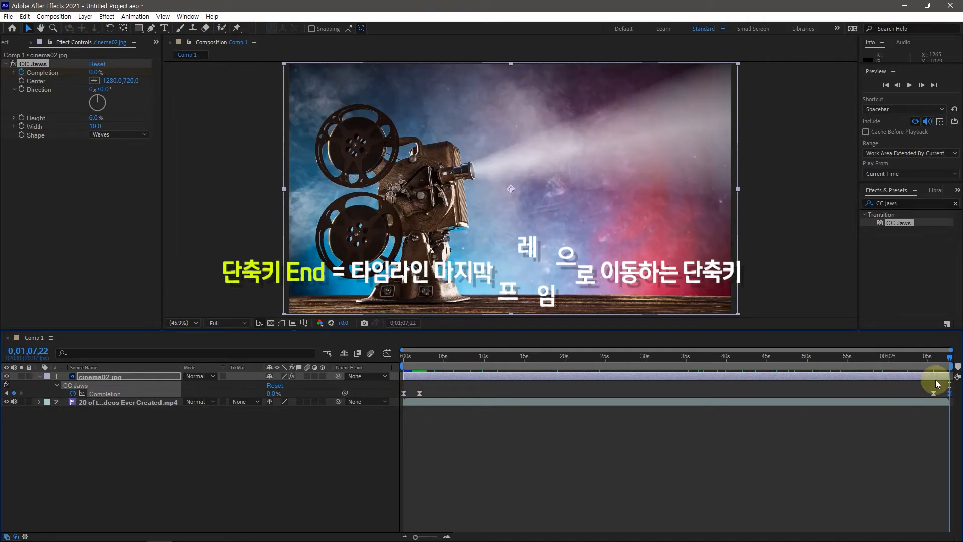
Enable Opacity keyframing on the cinema02.jpg layer at 0;00;00;00 with a value of 0%
drag(950, 358, 395, 359)
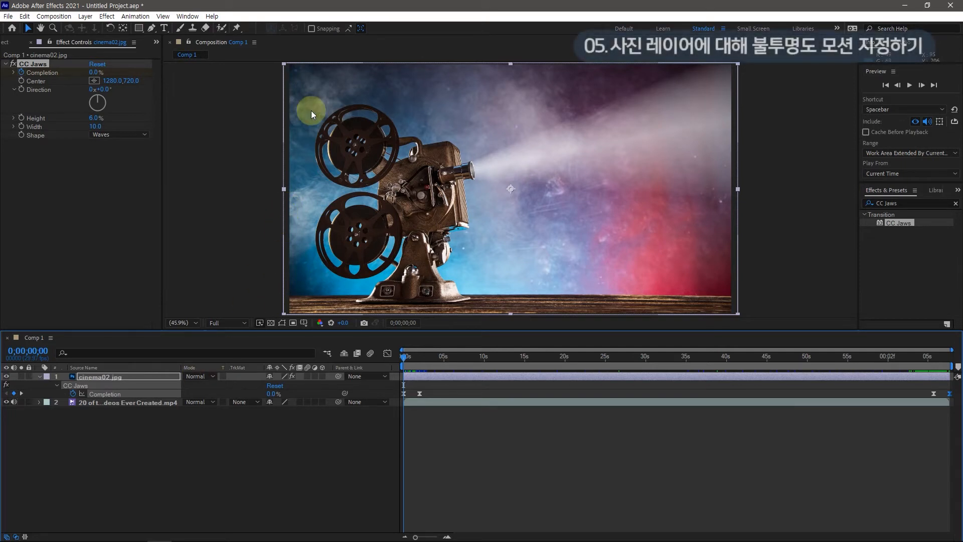
click(105, 376)
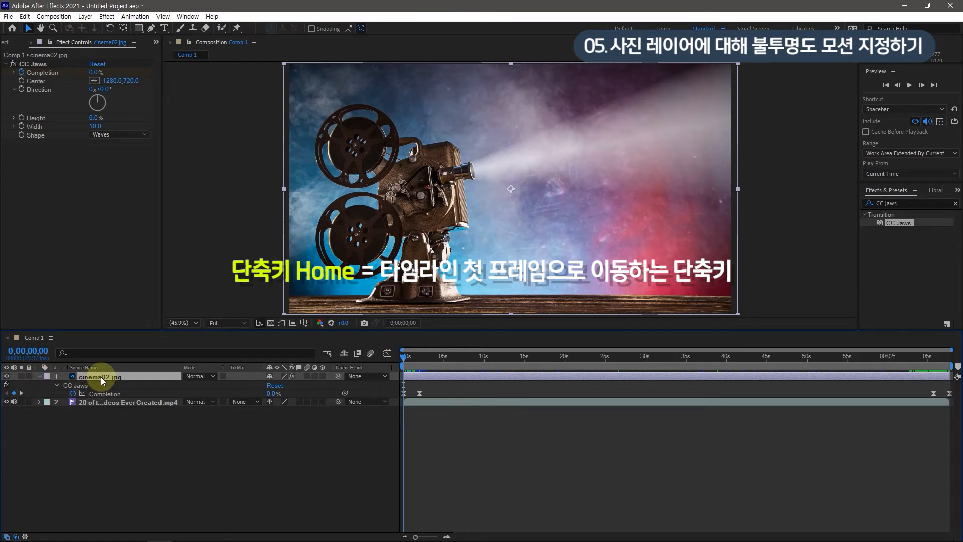
key(t)
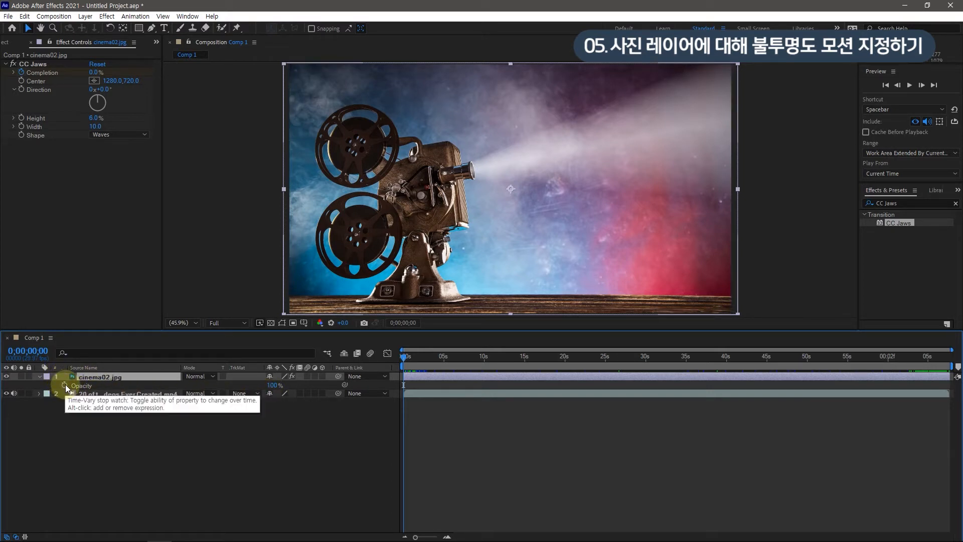
click(65, 384)
click(276, 385)
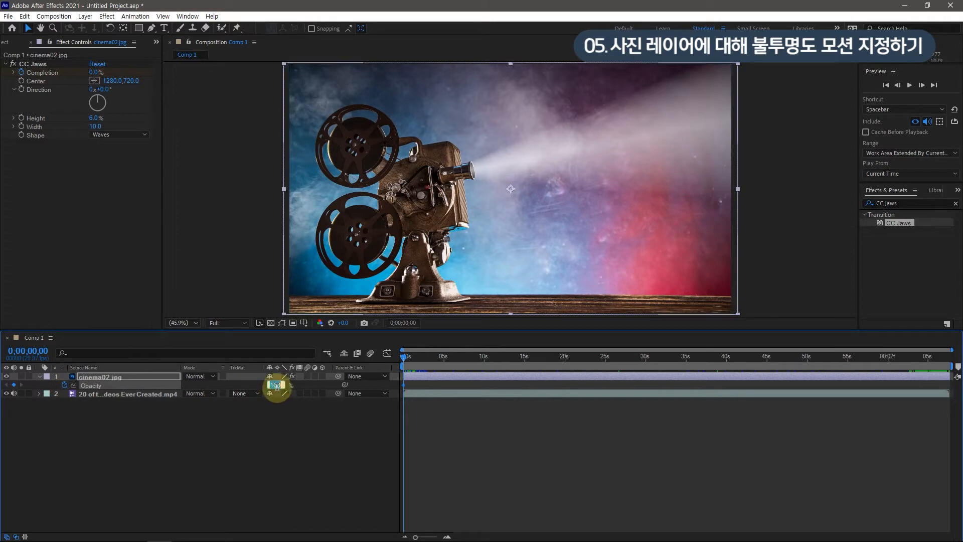
text(0)
key(Return)
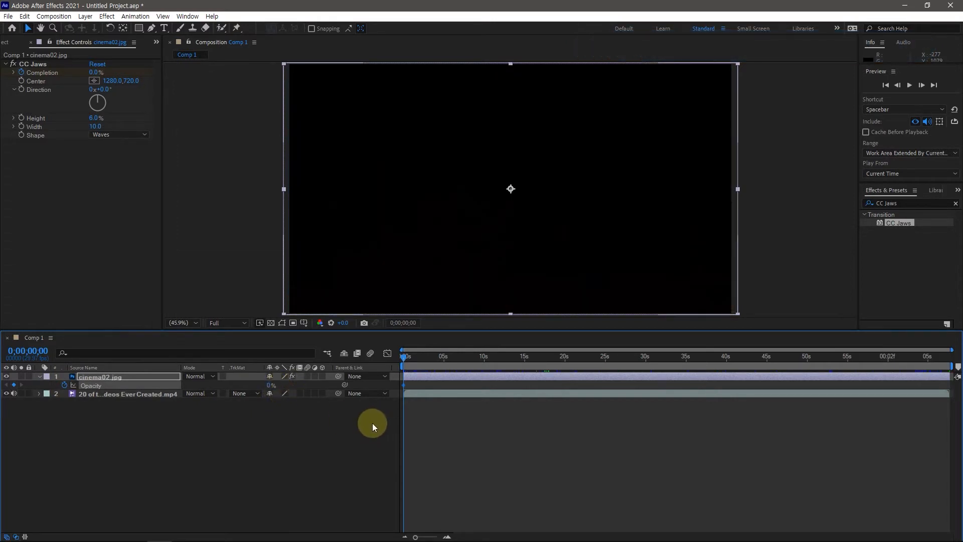
Keyframe the cinema02.jpg layer's Opacity at 100% at 0;00;00;20
click(44, 350)
click(41, 350)
drag(48, 351, 39, 350)
text(20)
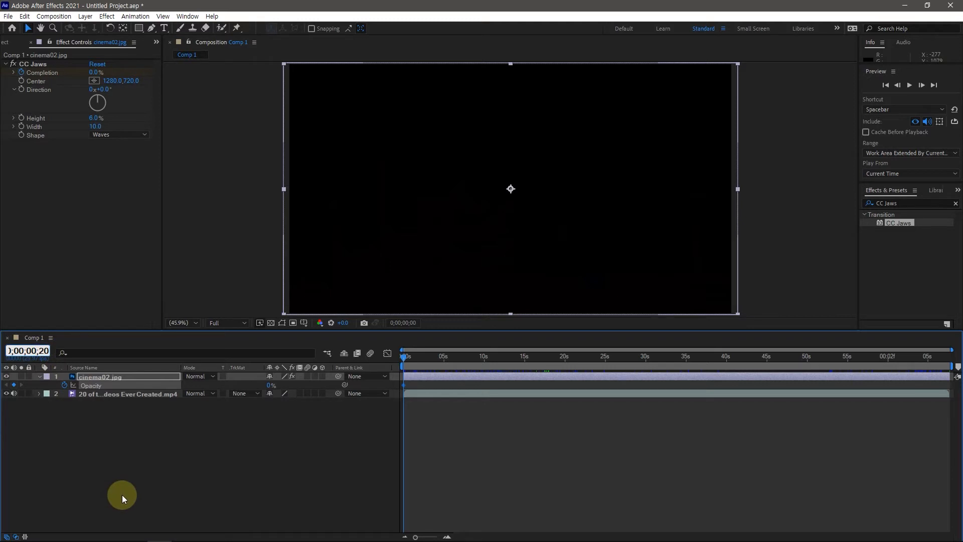
key(Return)
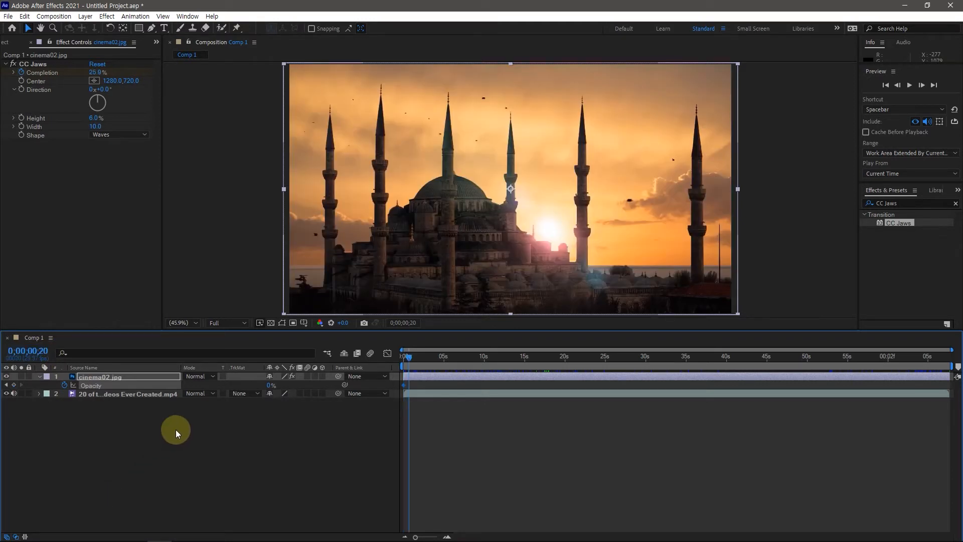
click(269, 386)
text(100)
click(271, 386)
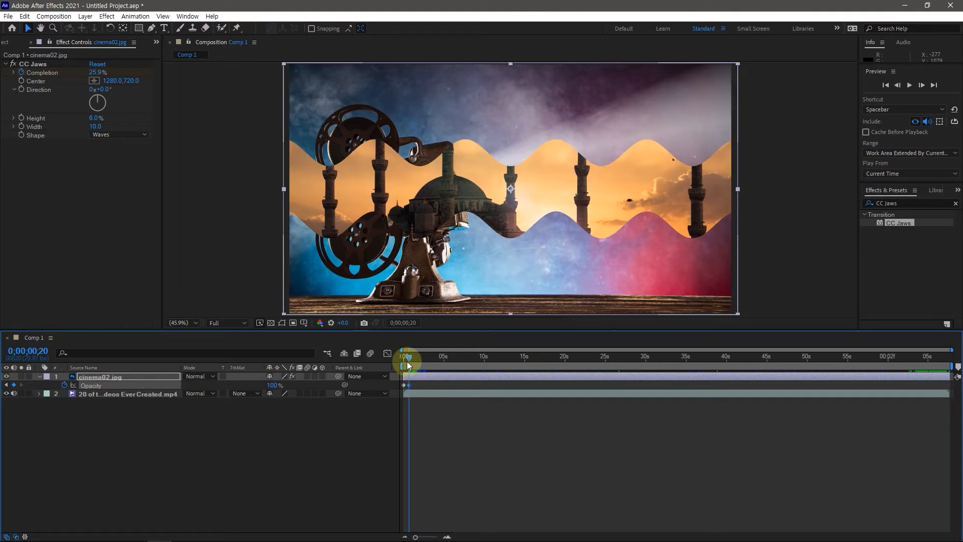
Add a 100% Opacity keyframe to the cinema02.jpg layer at 0;01;07;02, near the end of the composition
mouse_move(409, 359)
mouse_down()
mouse_move(398, 361)
mouse_move(410, 363)
mouse_up()
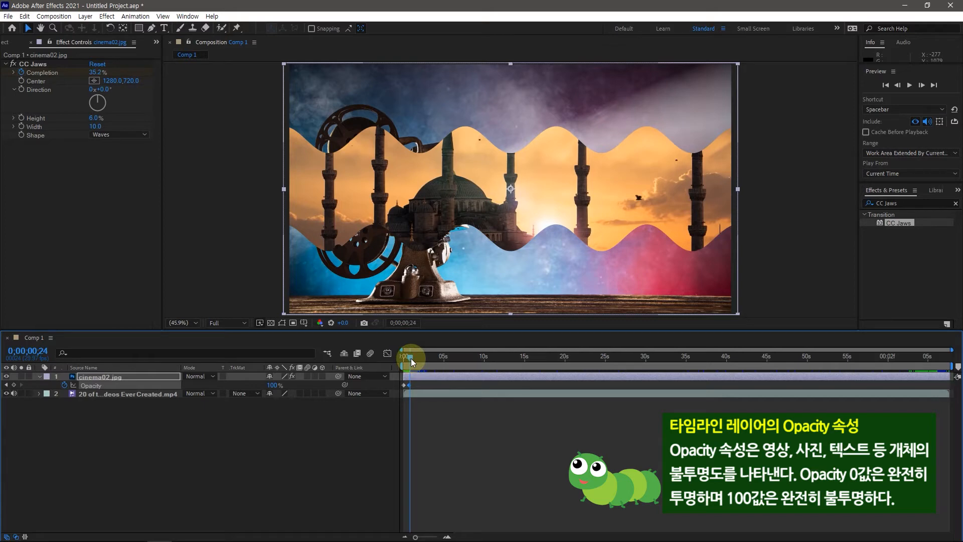
drag(412, 362, 950, 361)
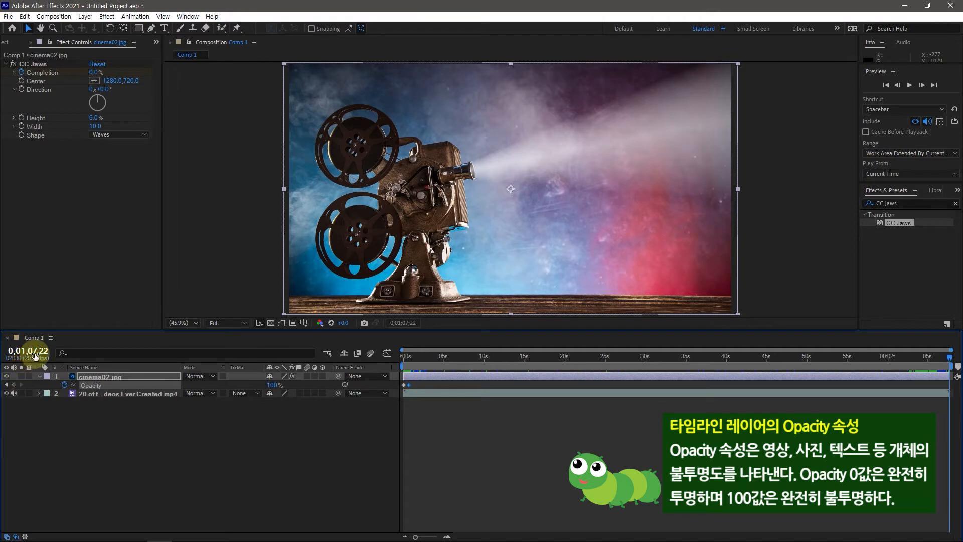
click(43, 351)
click(43, 351)
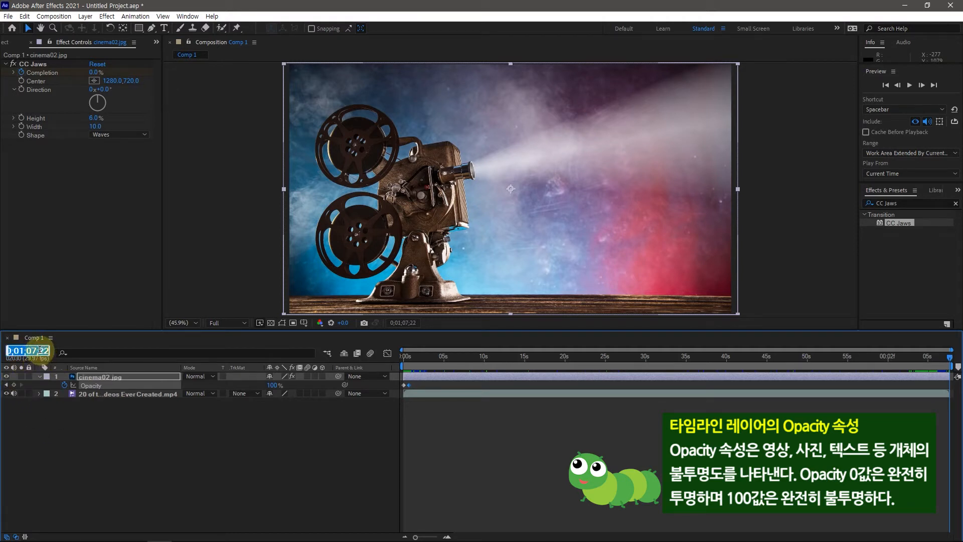
key(shift+Right)
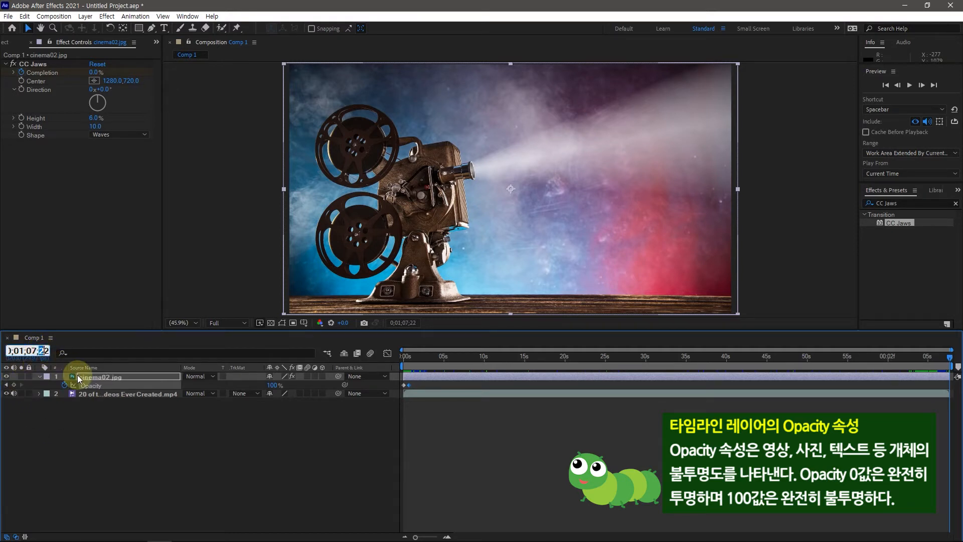
text(0)
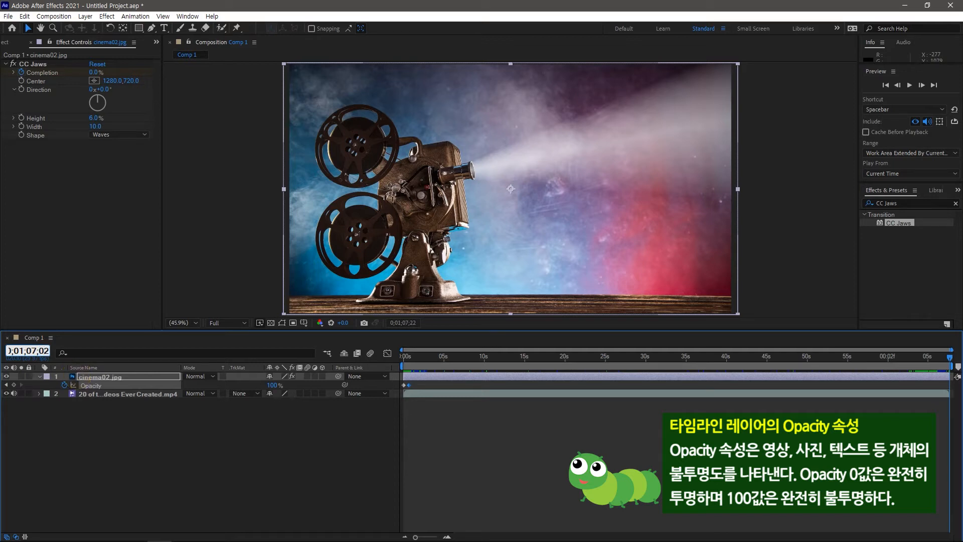
click(79, 377)
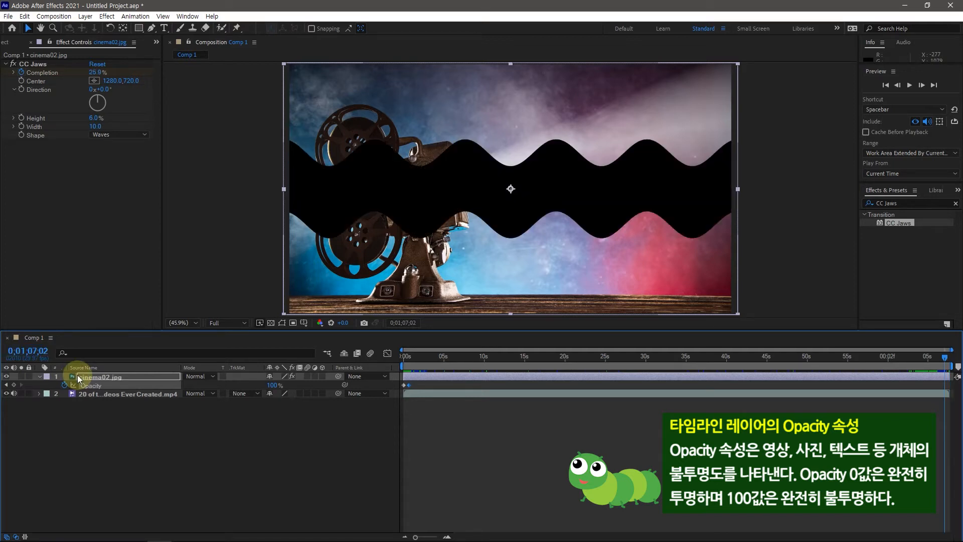
click(407, 386)
mouse_move(408, 386)
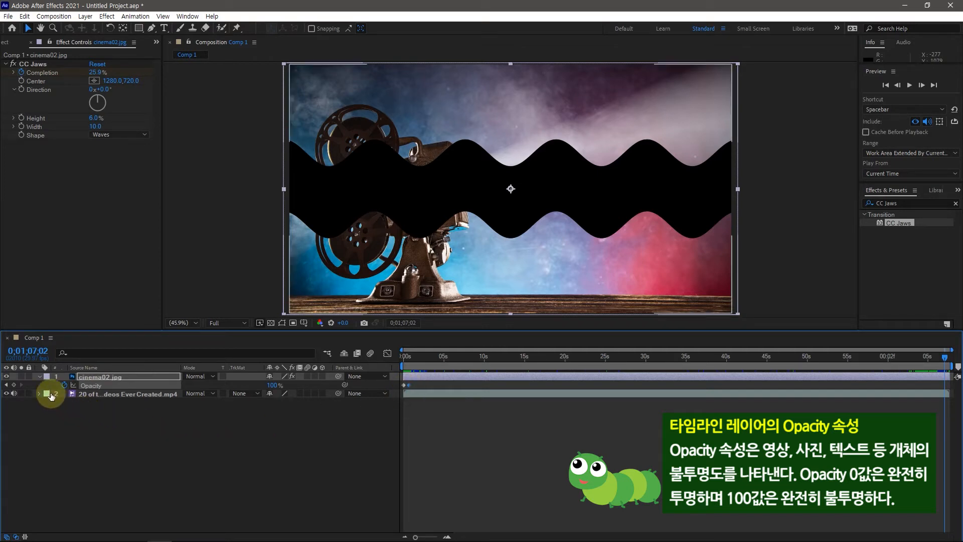
click(14, 387)
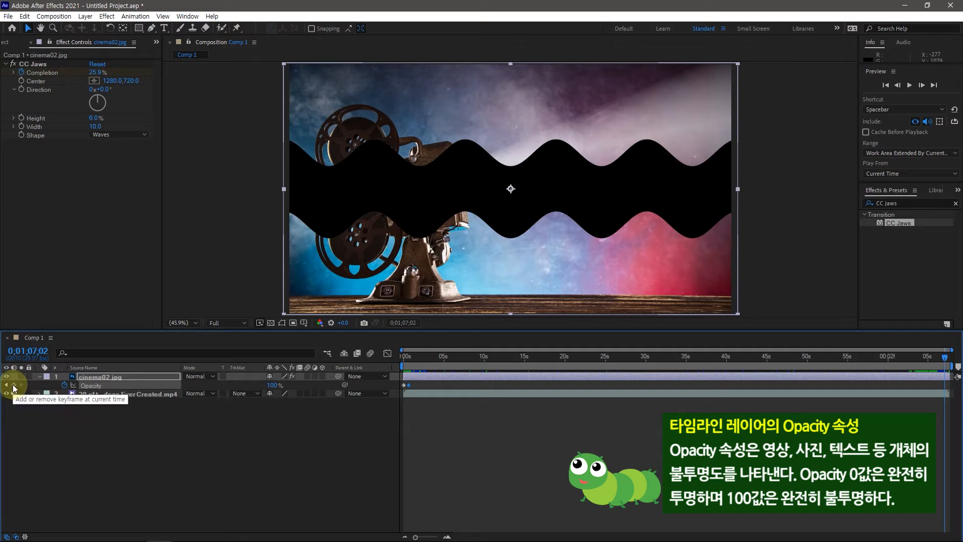
click(14, 385)
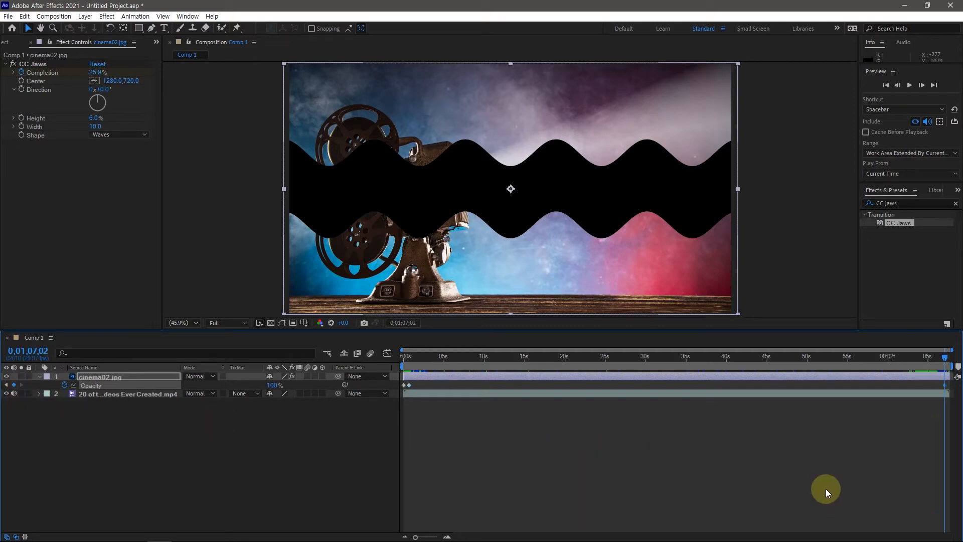
Keyframe the cinema02.jpg layer's Opacity at 0% on the last frame, 0;01;07;22, and check the closing fade
key(space)
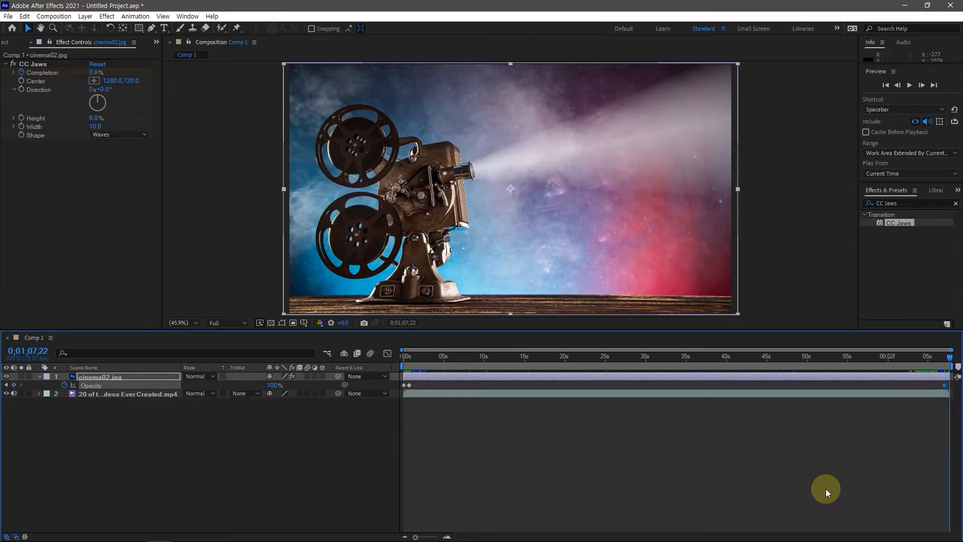
click(275, 385)
text(0)
key(Return)
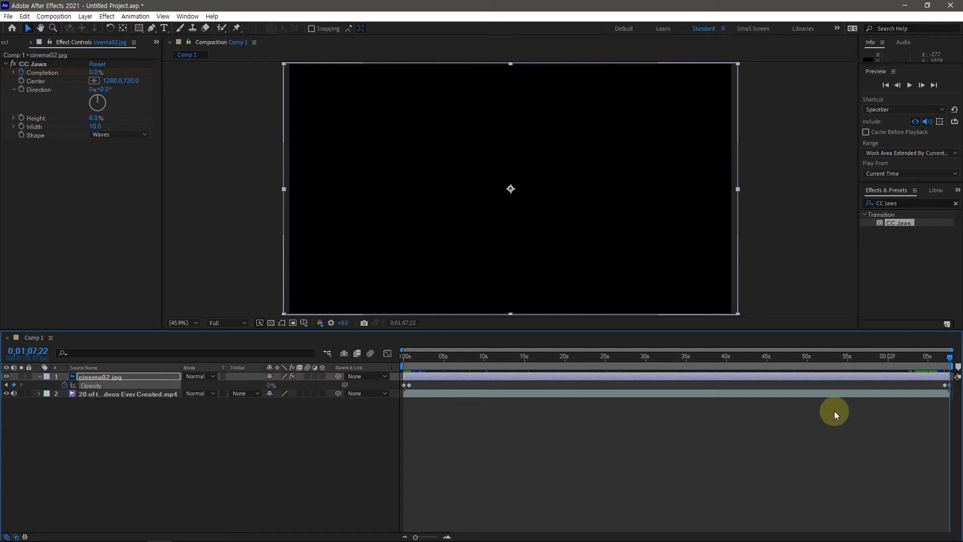
click(939, 364)
drag(938, 363, 950, 365)
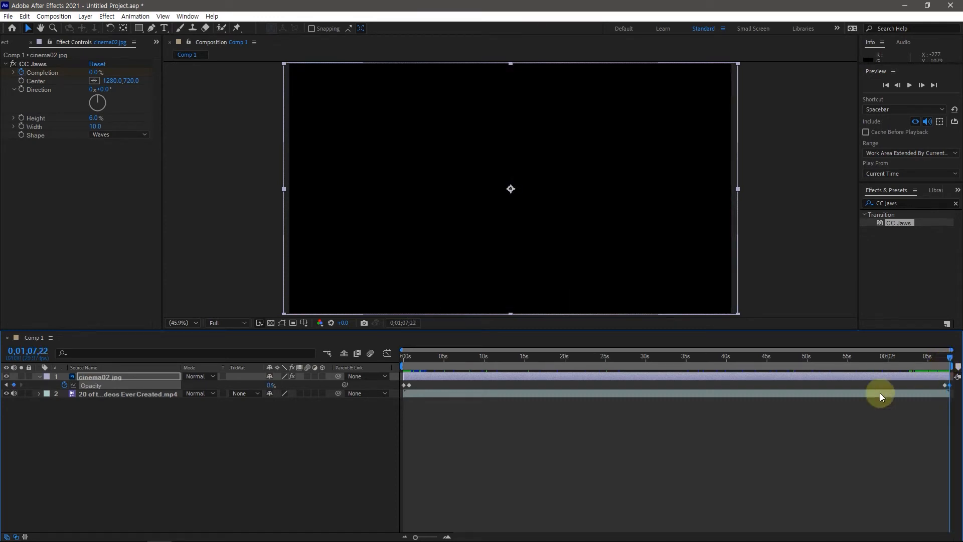
Return to 0;00;00;00 and reveal all keyframed properties of the cinema02.jpg layer
click(925, 364)
drag(917, 368, 402, 370)
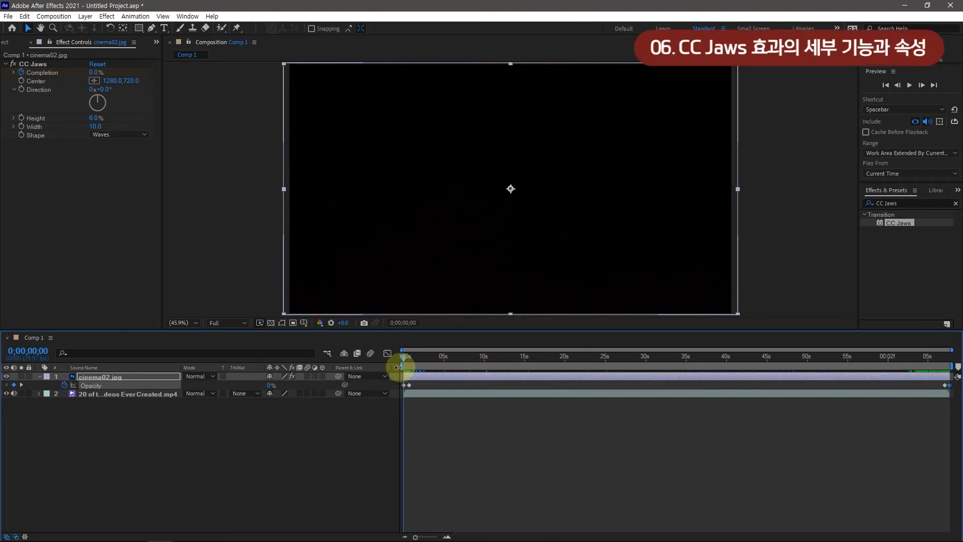
click(347, 397)
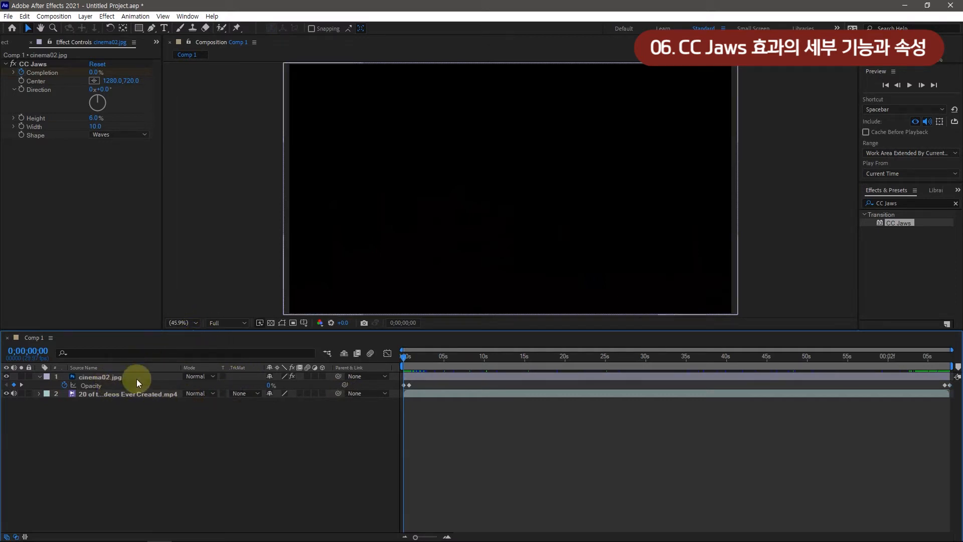
click(97, 381)
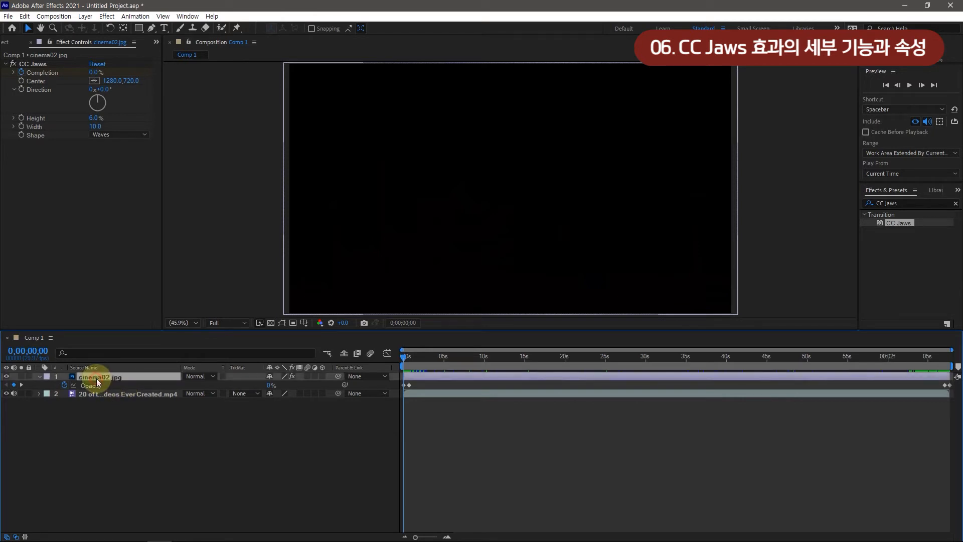
key(u)
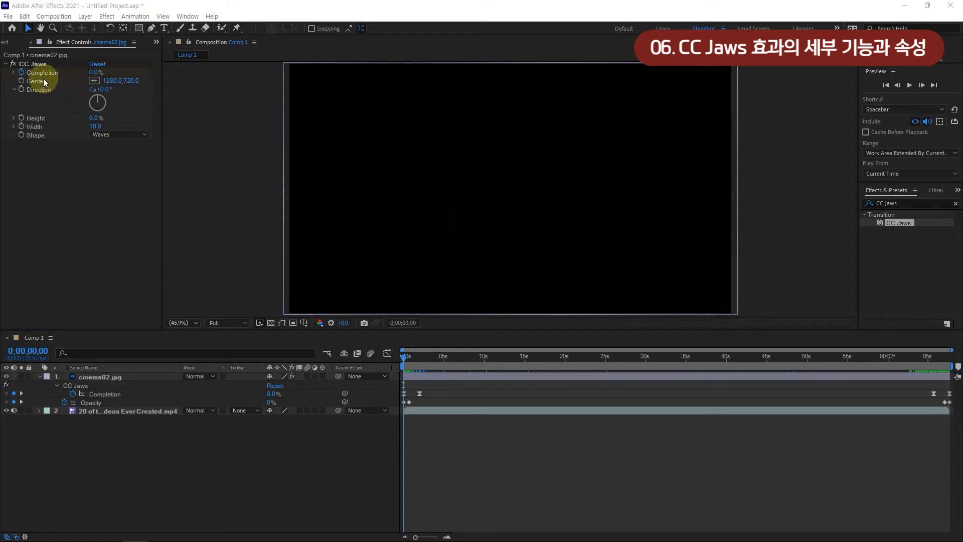
Scrub through the first two seconds to examine how the CC Jaws opening and the Opacity fade play together
click(409, 357)
drag(409, 359, 414, 362)
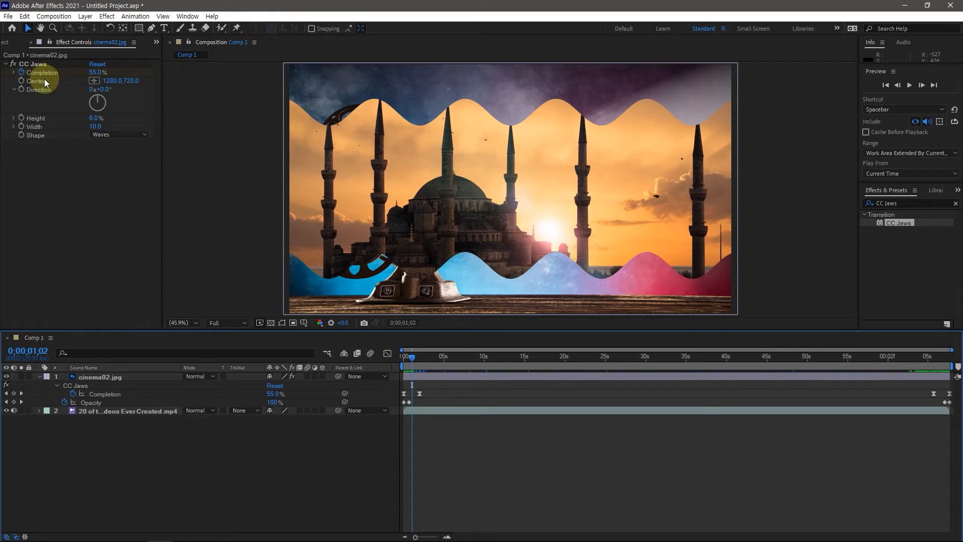
mouse_move(406, 374)
mouse_down()
mouse_move(408, 357)
mouse_move(414, 366)
mouse_up()
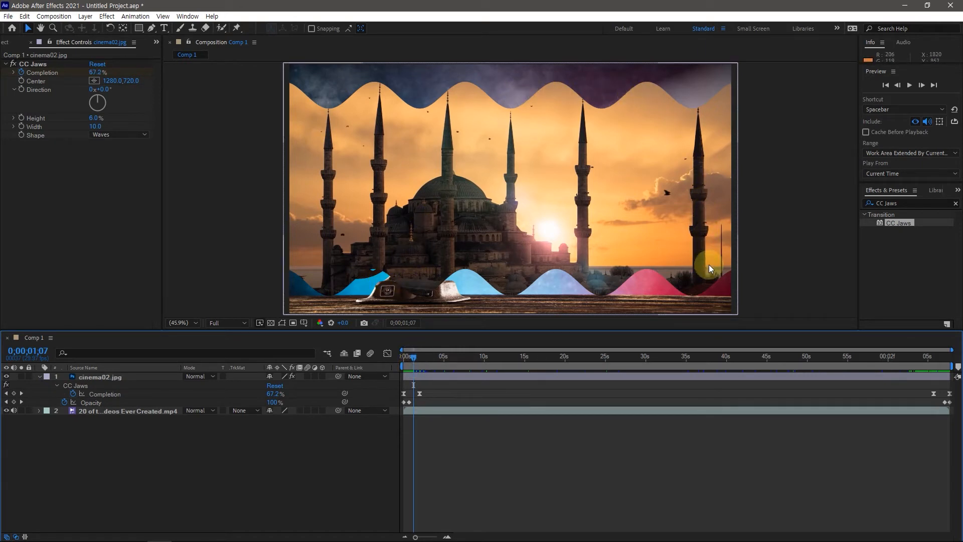
click(416, 358)
click(416, 360)
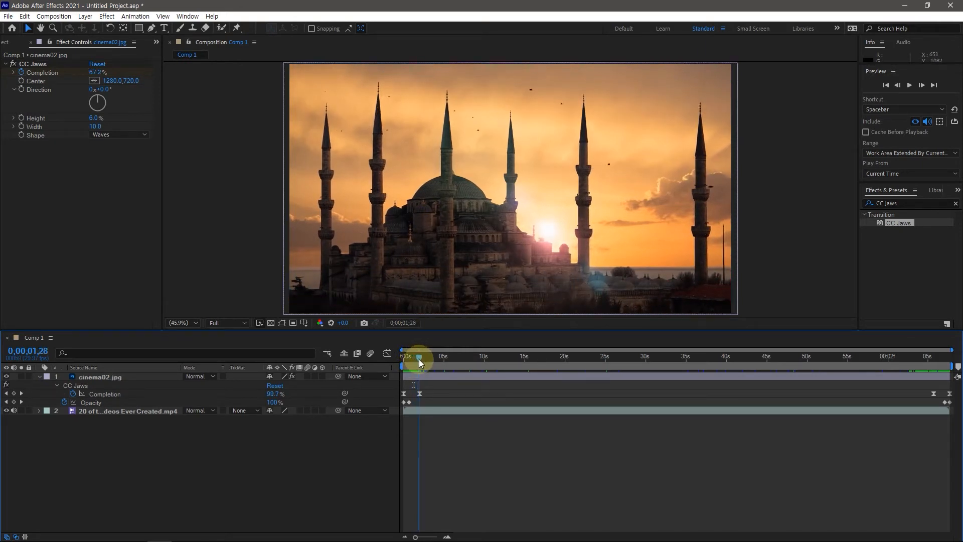
click(411, 359)
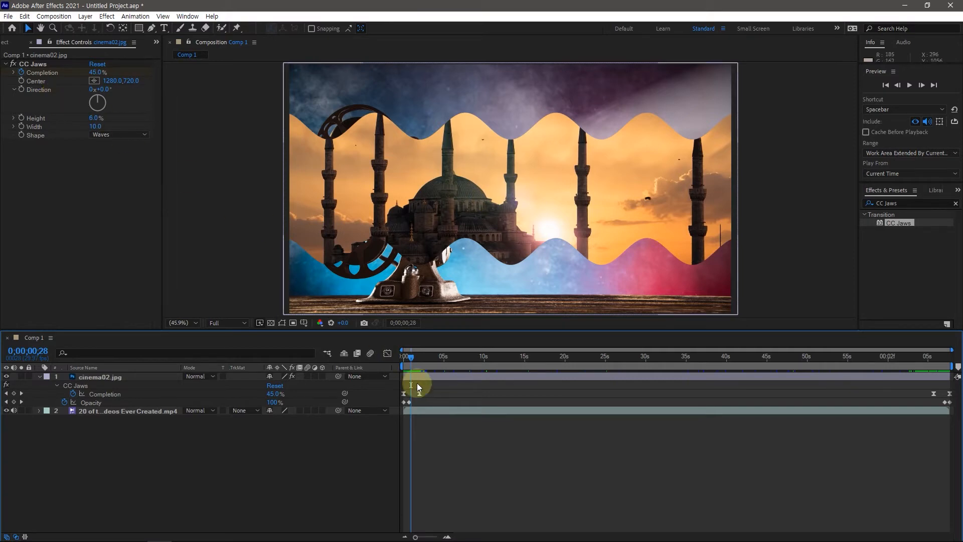
drag(411, 360, 409, 361)
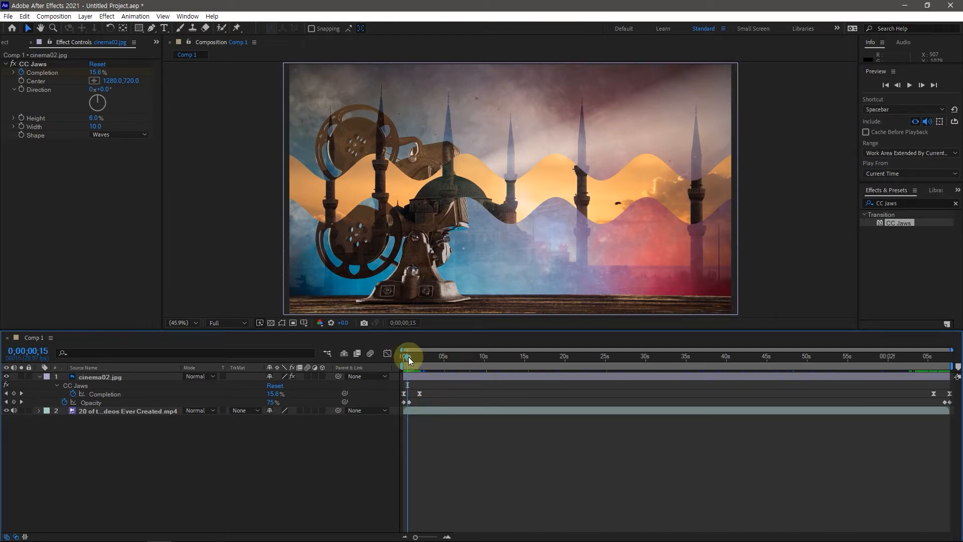
drag(409, 360, 406, 361)
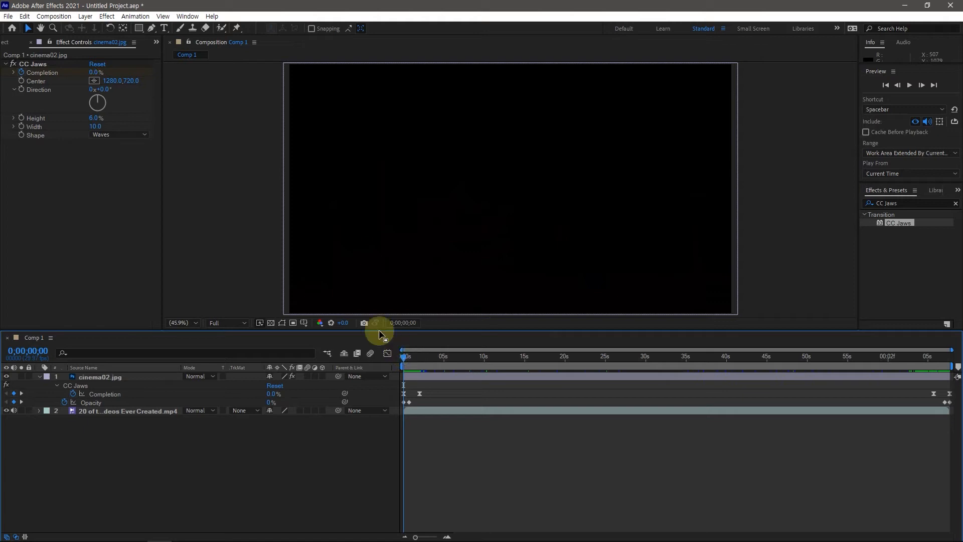
Keyframe the CC Jaws Center from 1280.0,720.0 at 0;00;00;00 to 2559.0,720.0 at 0;00;02;00 and preview the sideways wave motion
click(22, 81)
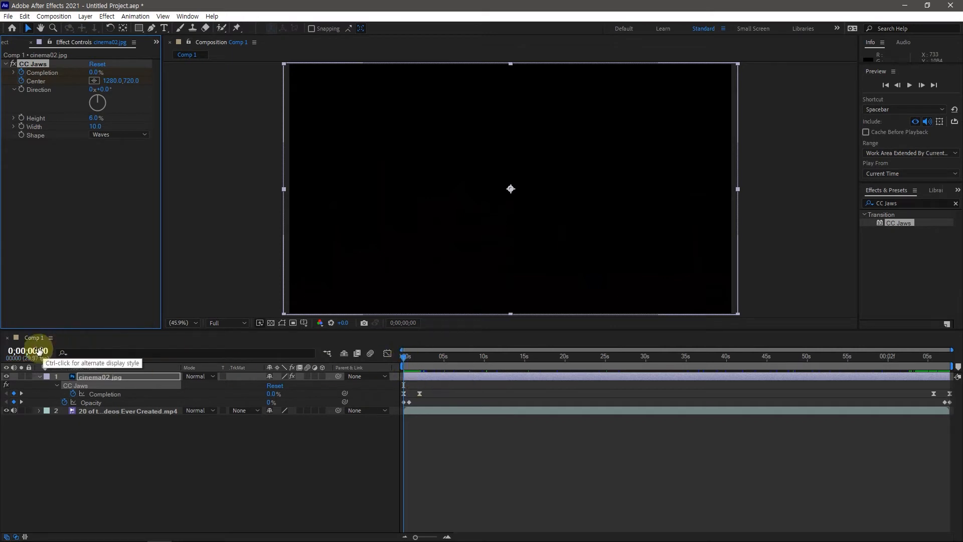
click(35, 350)
text(200)
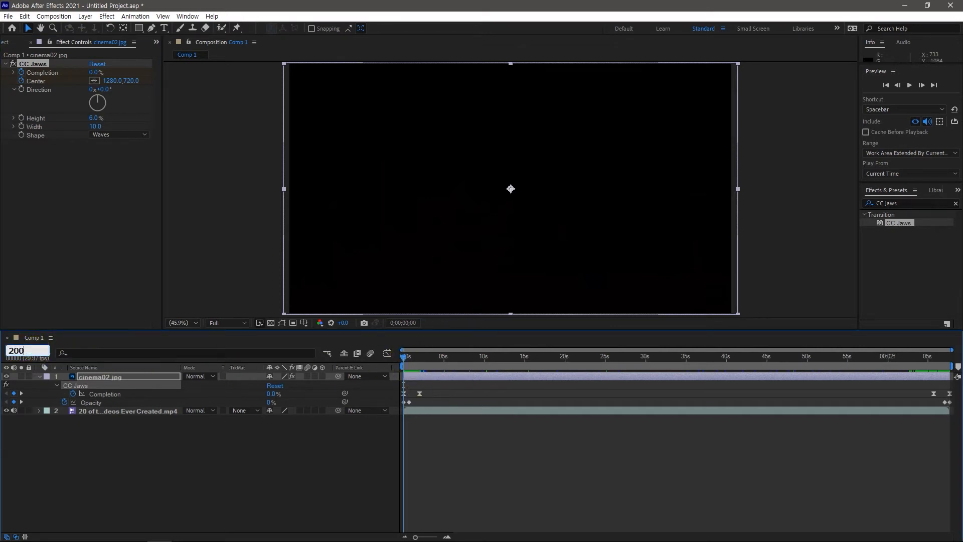
key(Return)
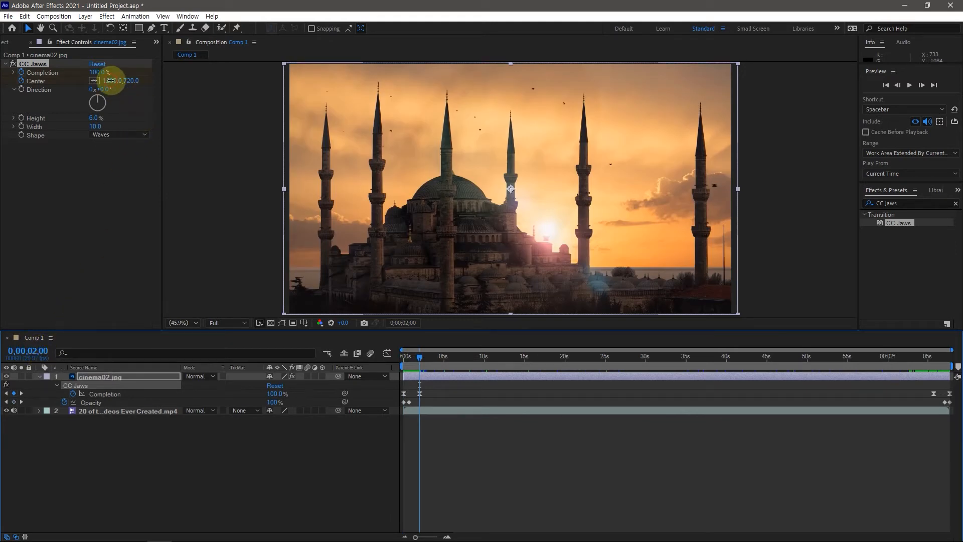
mouse_move(110, 80)
mouse_down()
mouse_move(501, 94)
mouse_move(756, 81)
mouse_up()
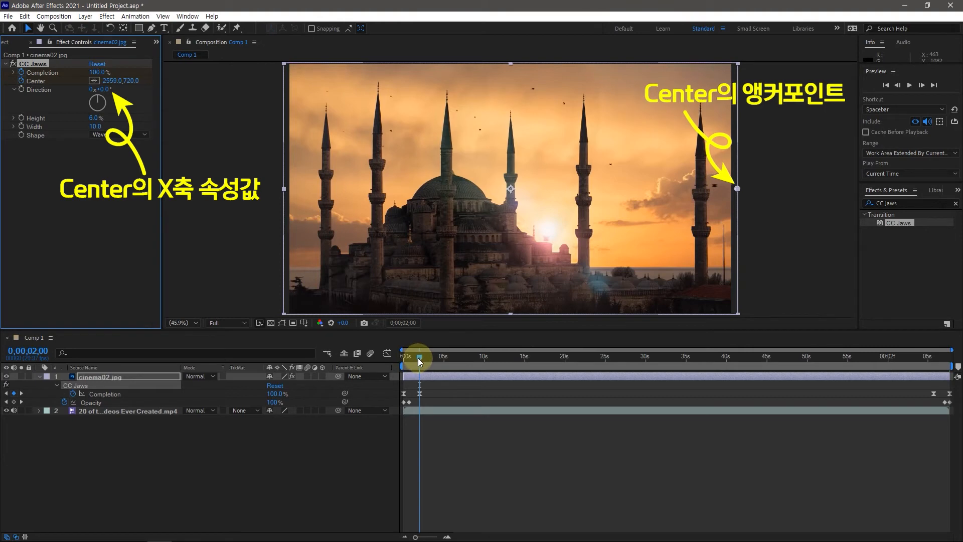
drag(420, 360, 388, 366)
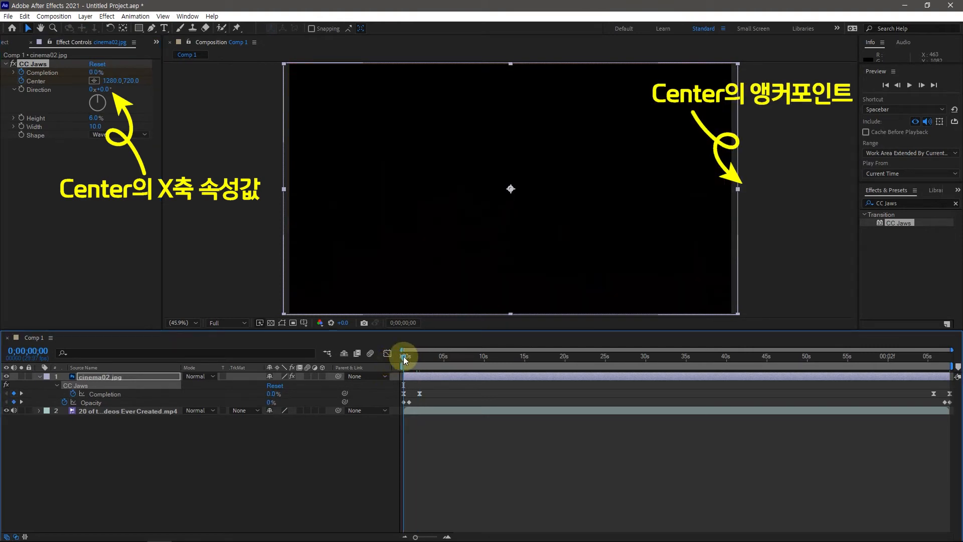
drag(404, 356, 410, 356)
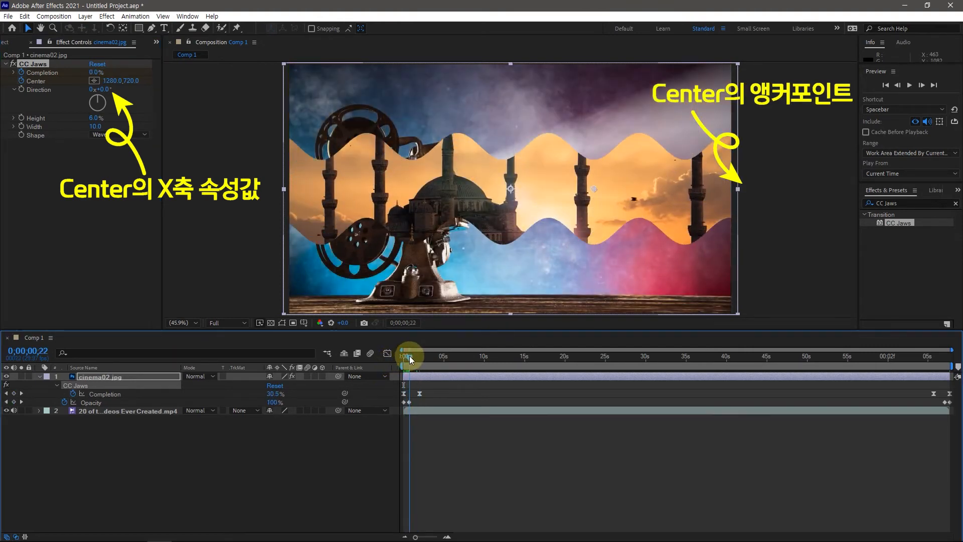
key(space)
drag(404, 356, 417, 356)
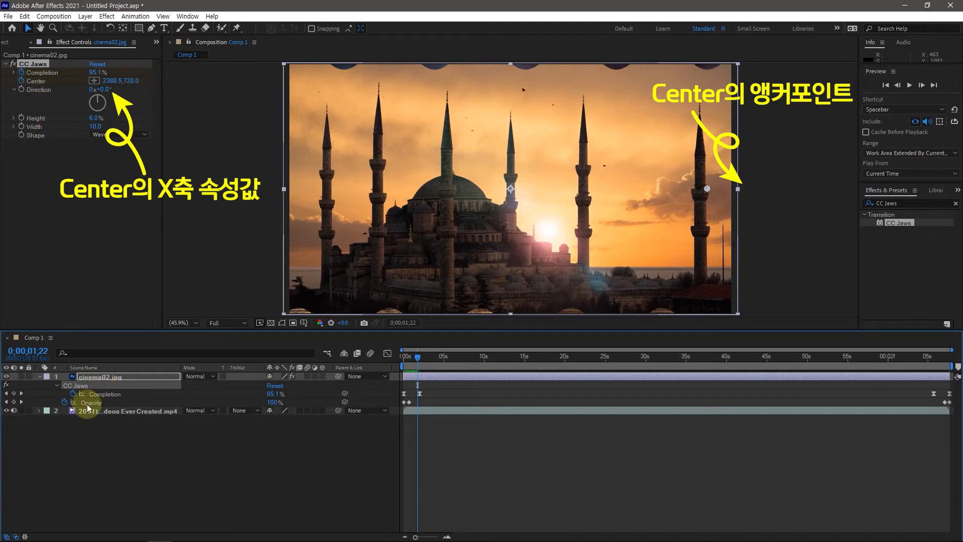
Reveal the cinema02.jpg layer's keyframes and apply Easy Ease to both intro Center keyframes
click(94, 377)
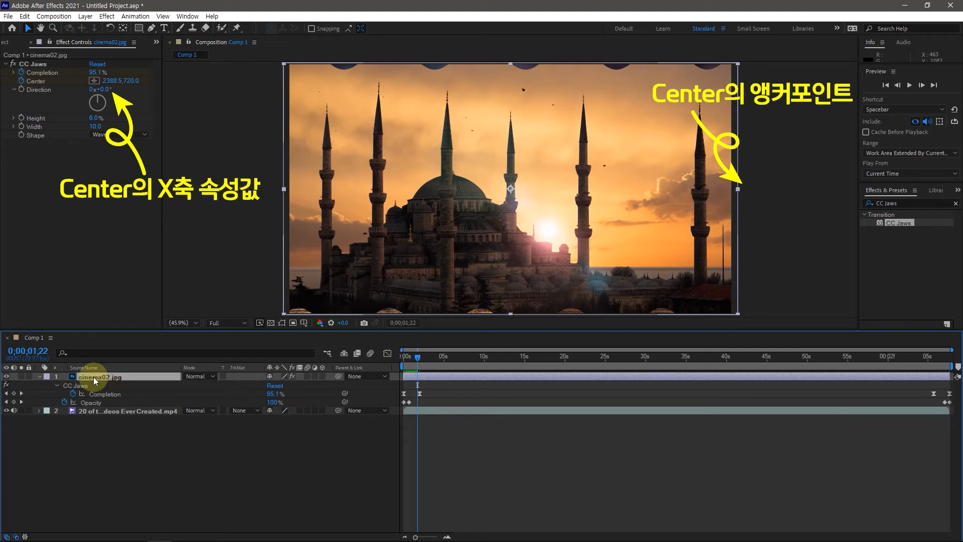
key(u)
key(u)
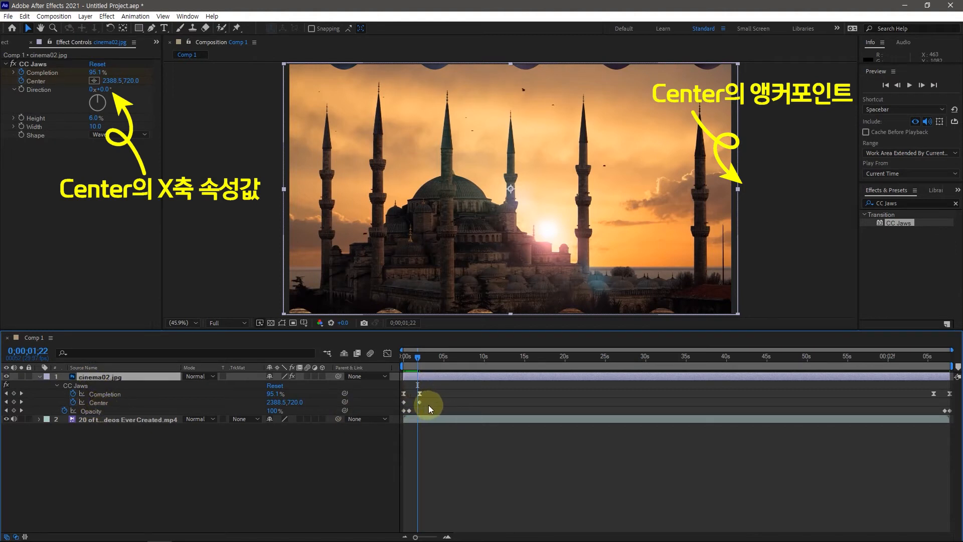
drag(427, 405, 400, 398)
key(F9)
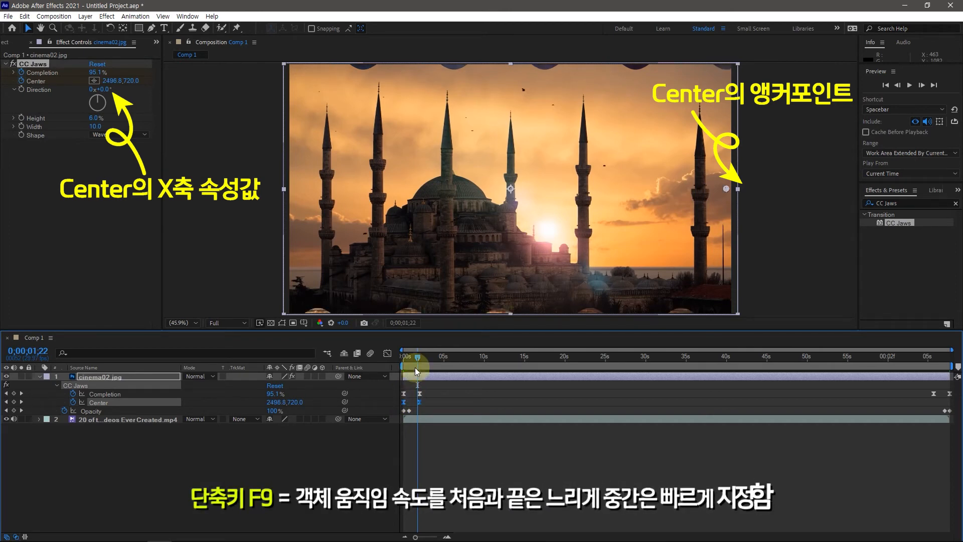
Add a CC Jaws Center keyframe at 0;01;05;23, holding the value 2559.0,720.0
drag(419, 356, 937, 373)
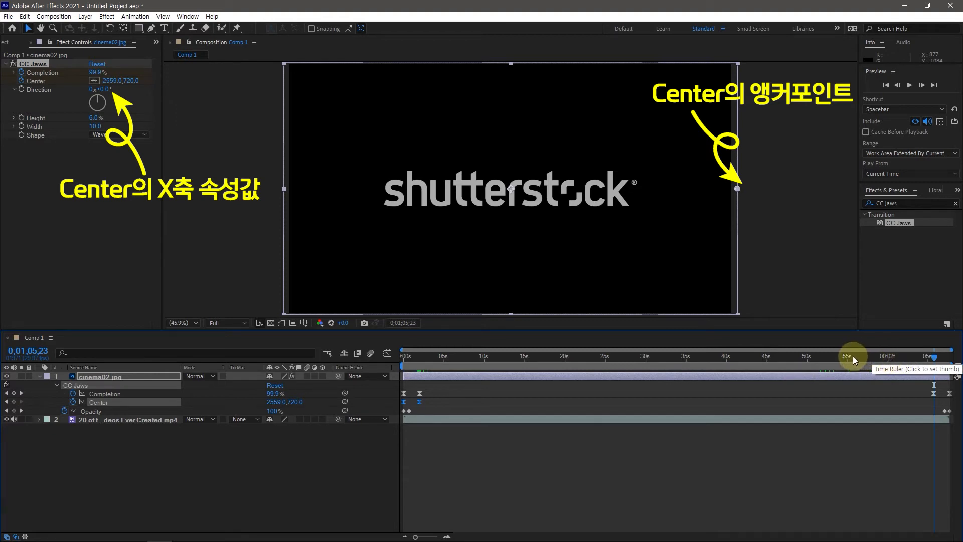
click(93, 80)
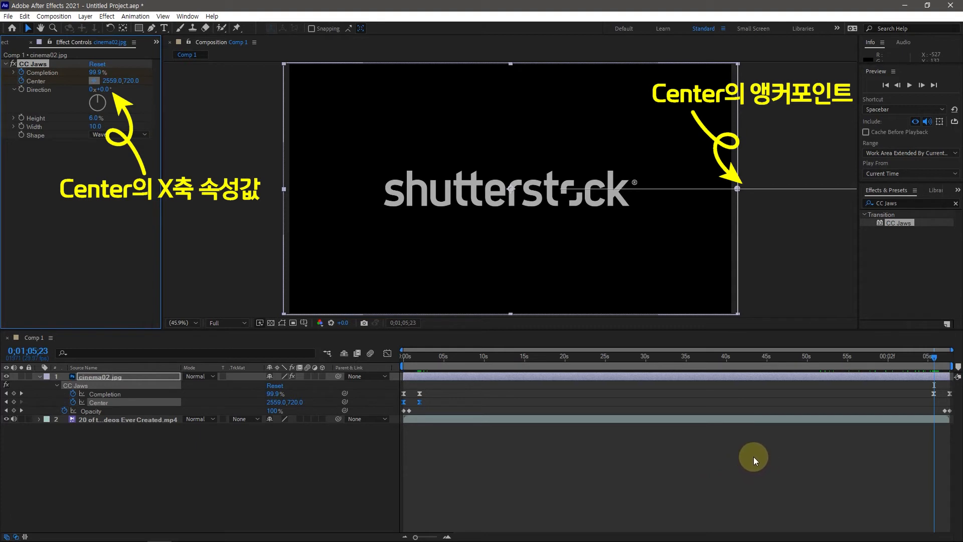
click(14, 404)
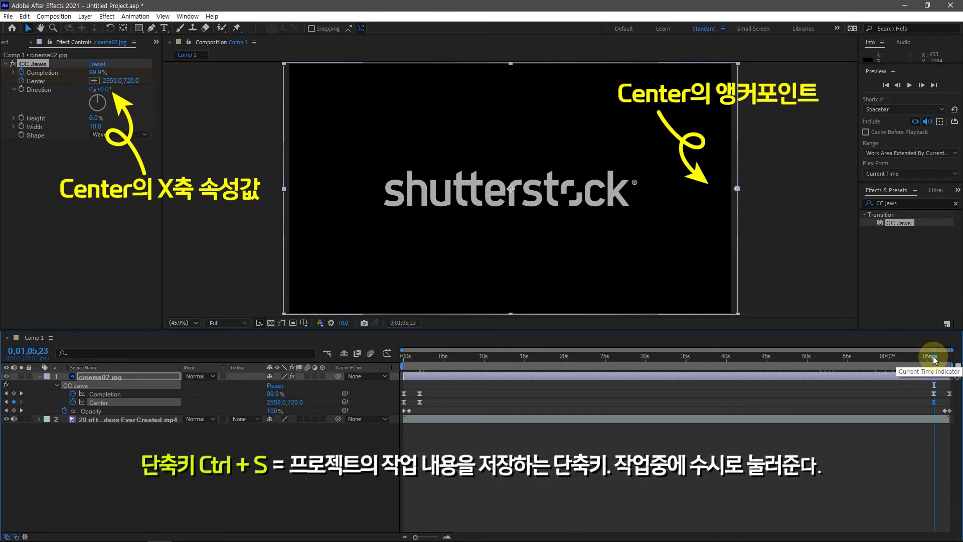
Keyframe the CC Jaws Center at 1276.0,720.0 on the last frame, 0;01;07;22, and check the closing motion
key(End)
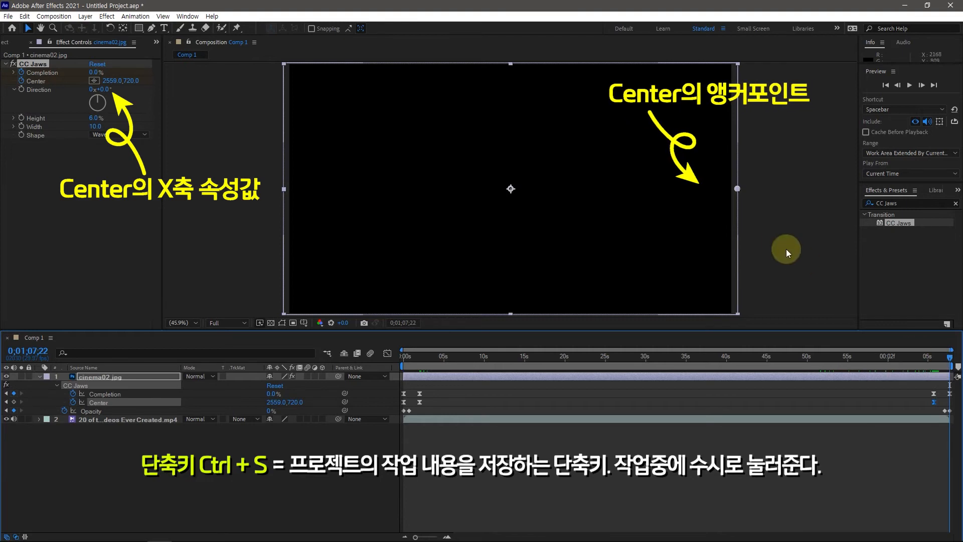
drag(110, 80, 1, 76)
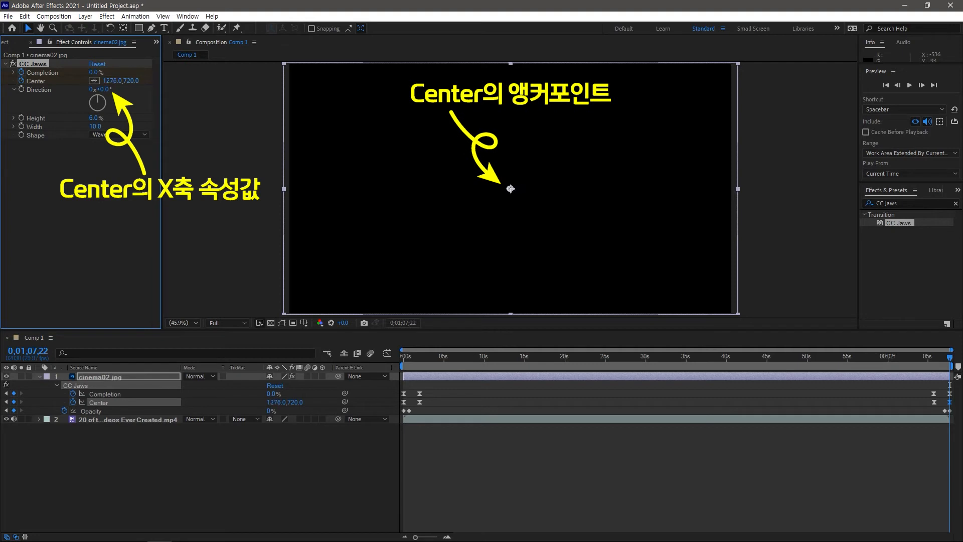
click(944, 357)
drag(931, 362, 945, 368)
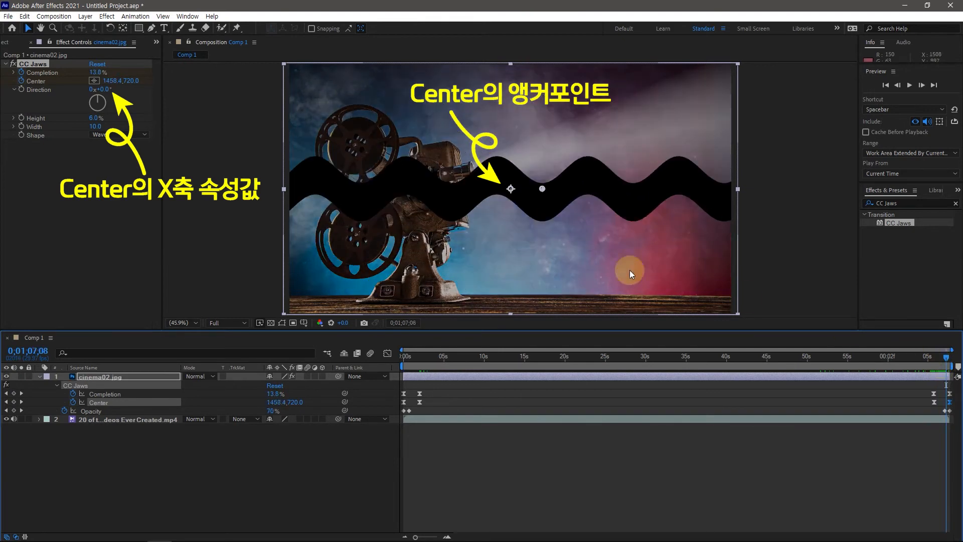
Go back to the start and review the opening transition from 0;00;00;00 up to 0;00;02;01
drag(946, 357, 595, 357)
key(Home)
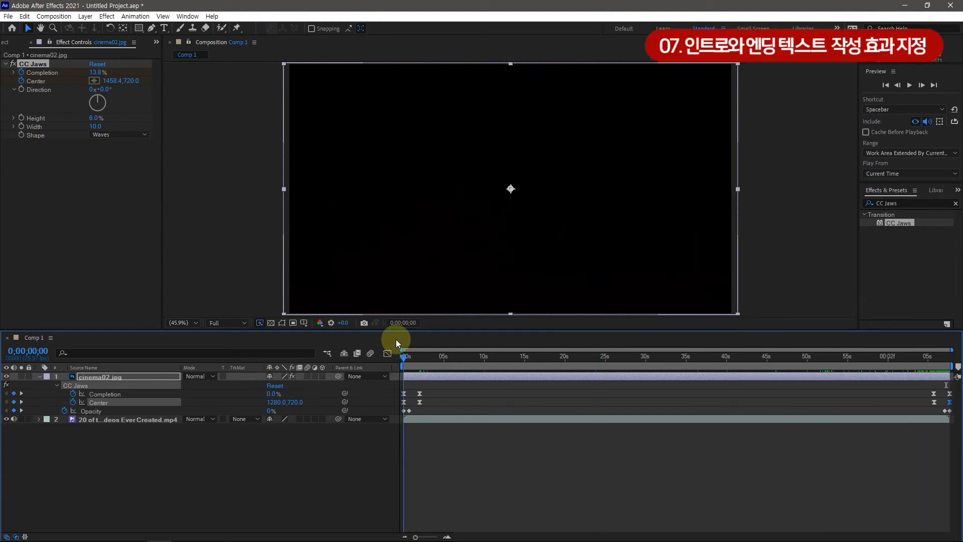
drag(404, 342, 414, 347)
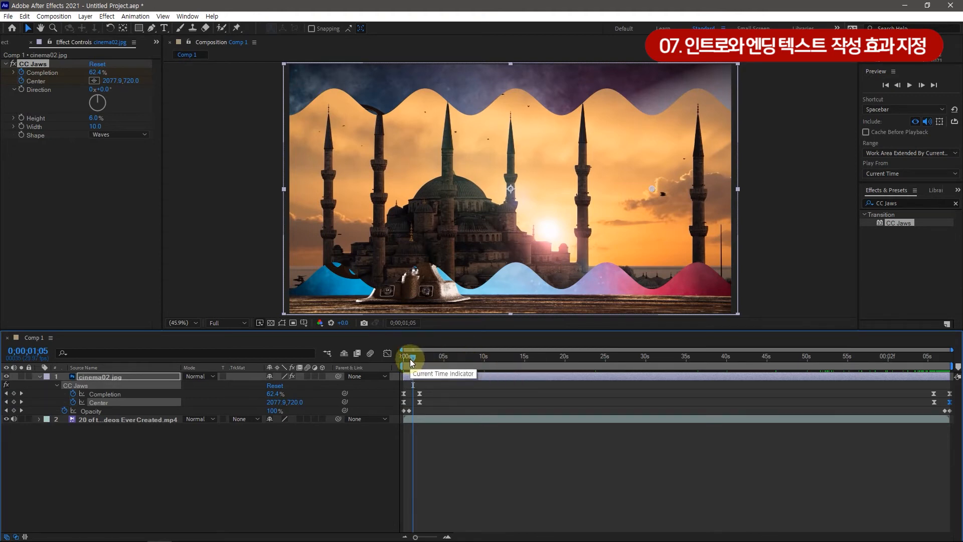
click(410, 359)
drag(407, 359, 403, 359)
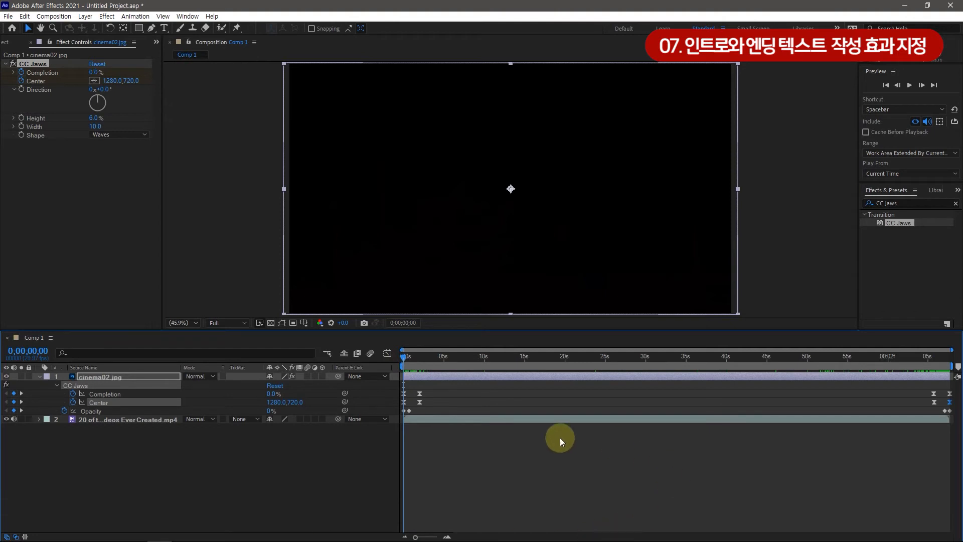
click(164, 474)
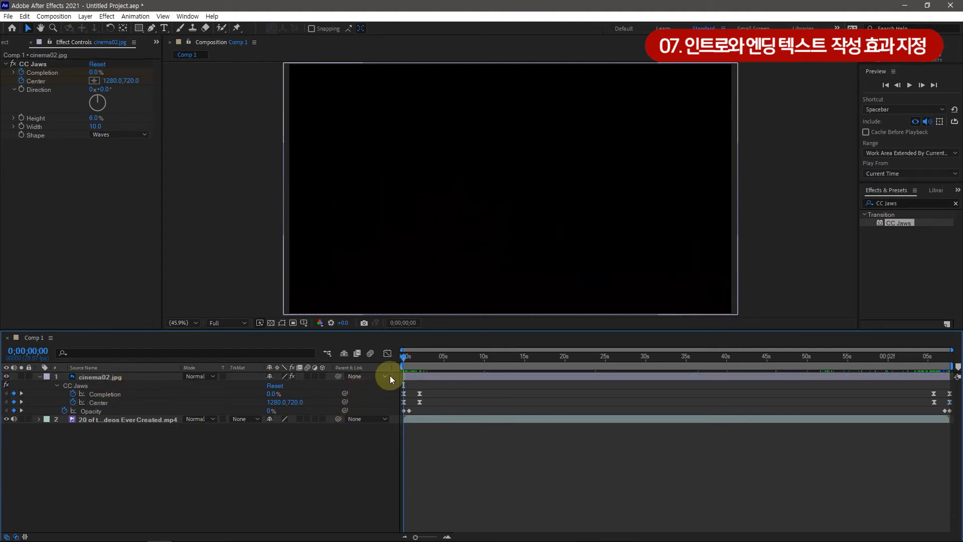
drag(403, 356, 419, 361)
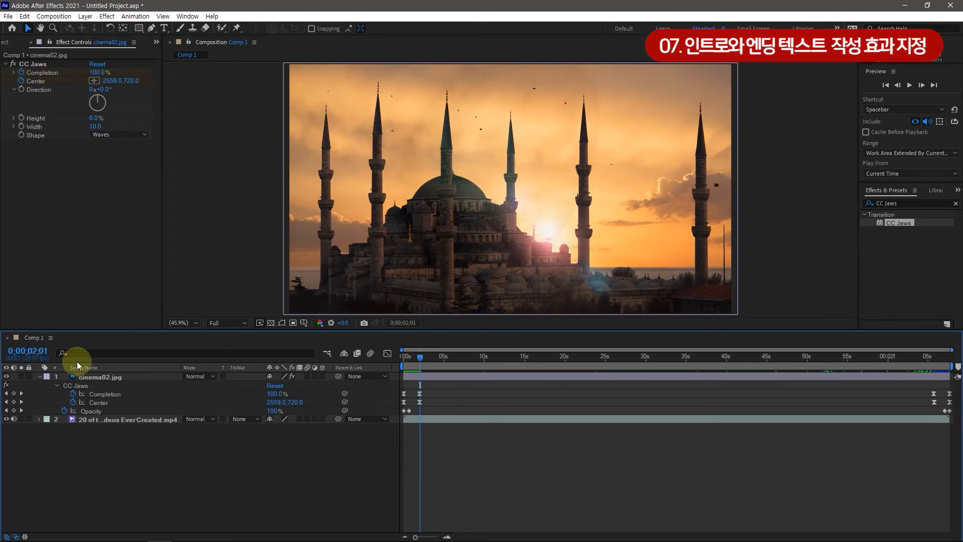
Move the current time to 0;00;02;00 and display the Title/Action Safe guides over the composition
click(41, 350)
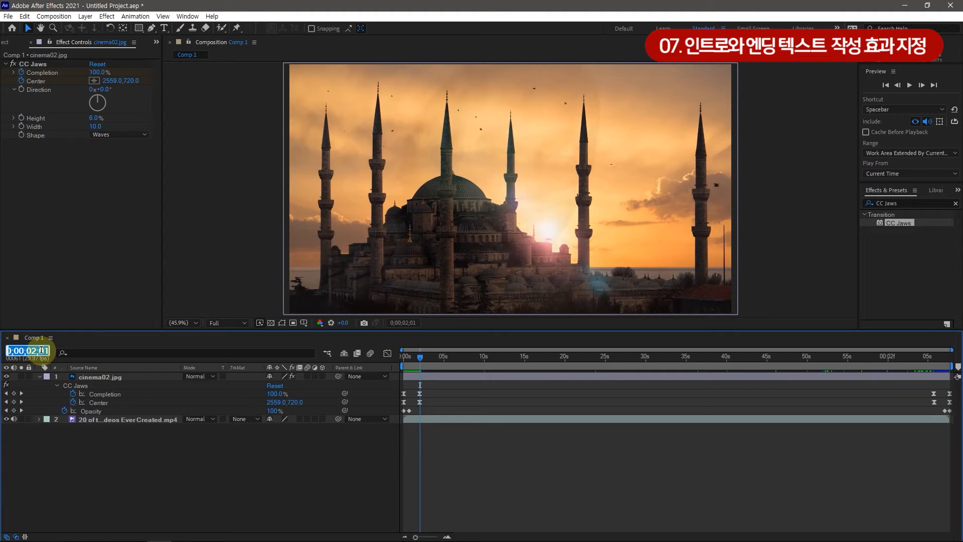
text(2;)
text(00)
key(Return)
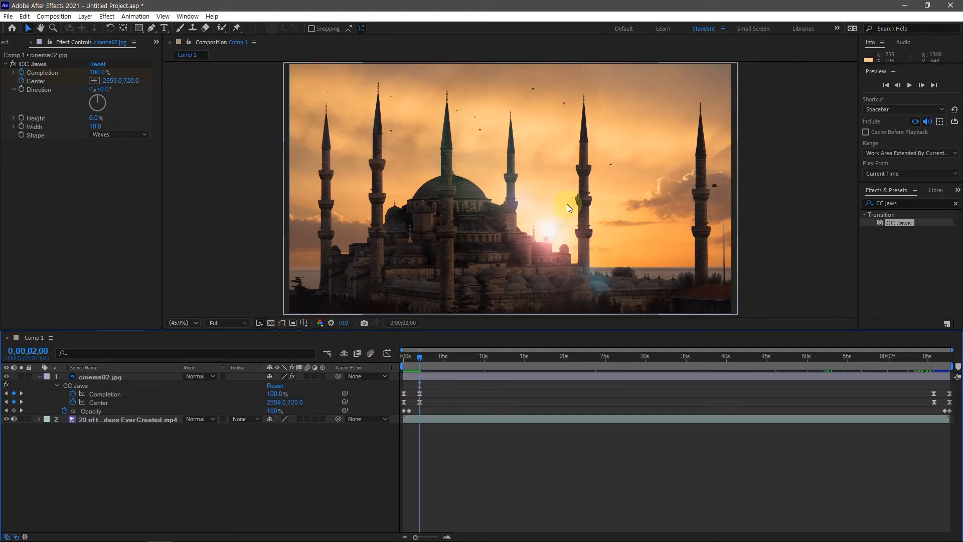
click(306, 324)
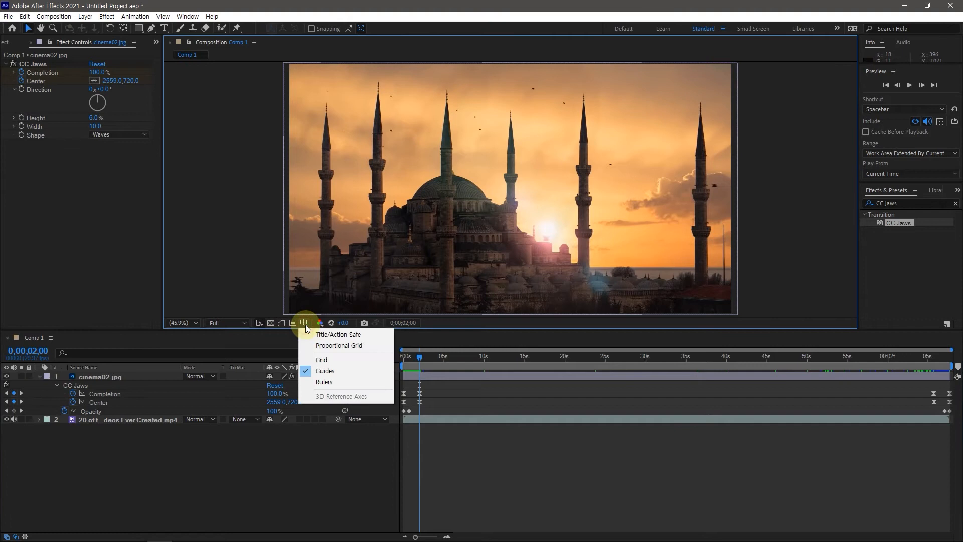
click(309, 333)
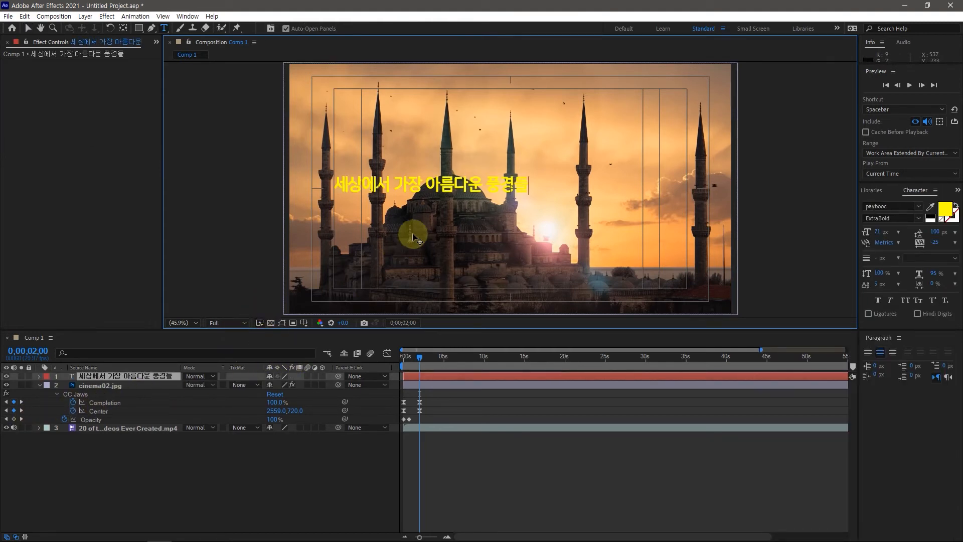
Center the anchor point of the text layer "세상에서 가장 아름다운 풍경들" and center the text in the composition
click(113, 375)
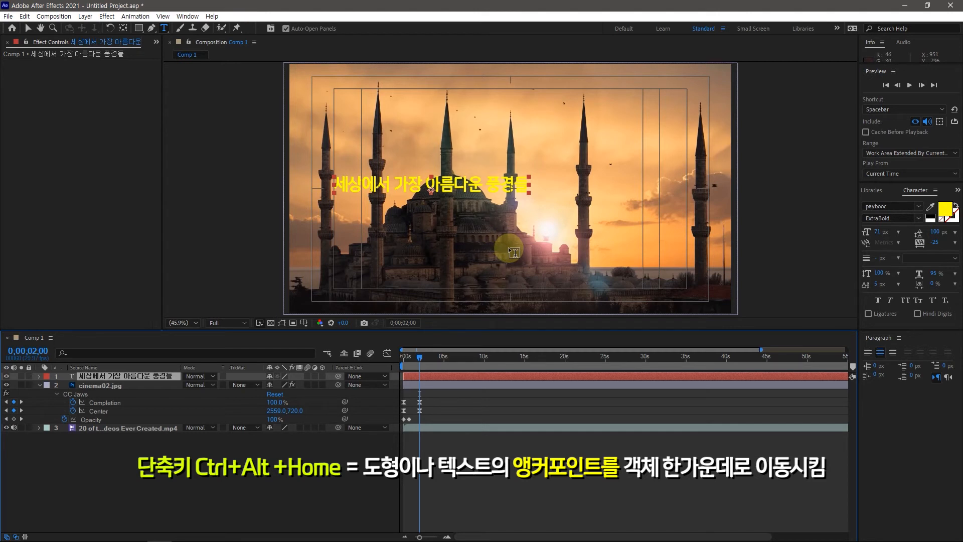
key(ctrl+alt+Home)
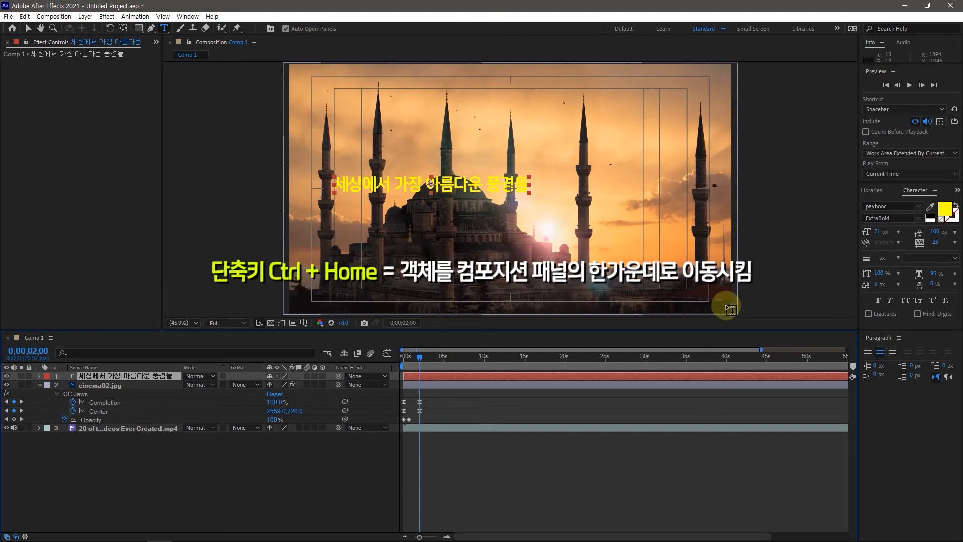
key(ctrl+Home)
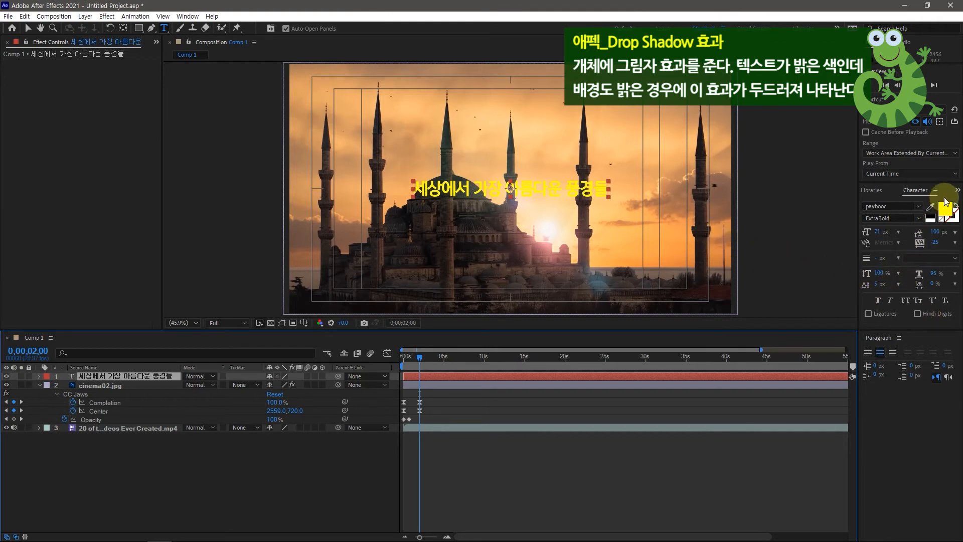
Find the Drop Shadow effect in Effects & Presets and apply it to the intro text layer
click(956, 191)
click(930, 202)
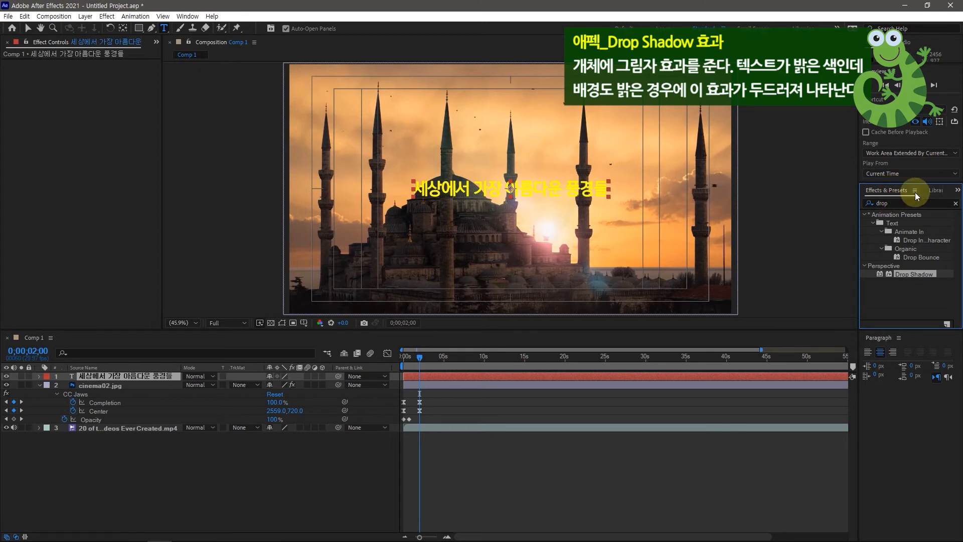
click(897, 203)
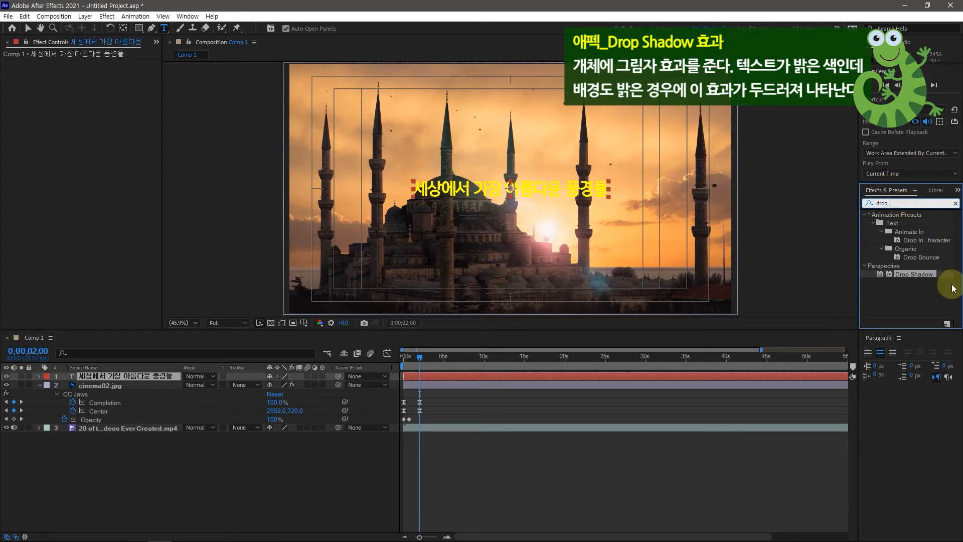
drag(905, 280, 103, 374)
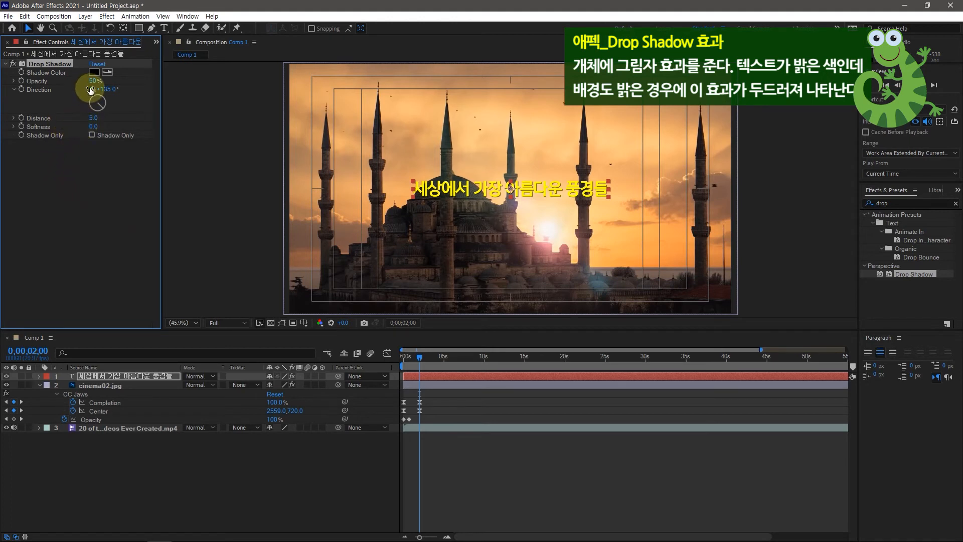
Set the intro text's Drop Shadow Opacity to 80% and Distance to 7.0, and deselect the layer
drag(92, 84, 135, 86)
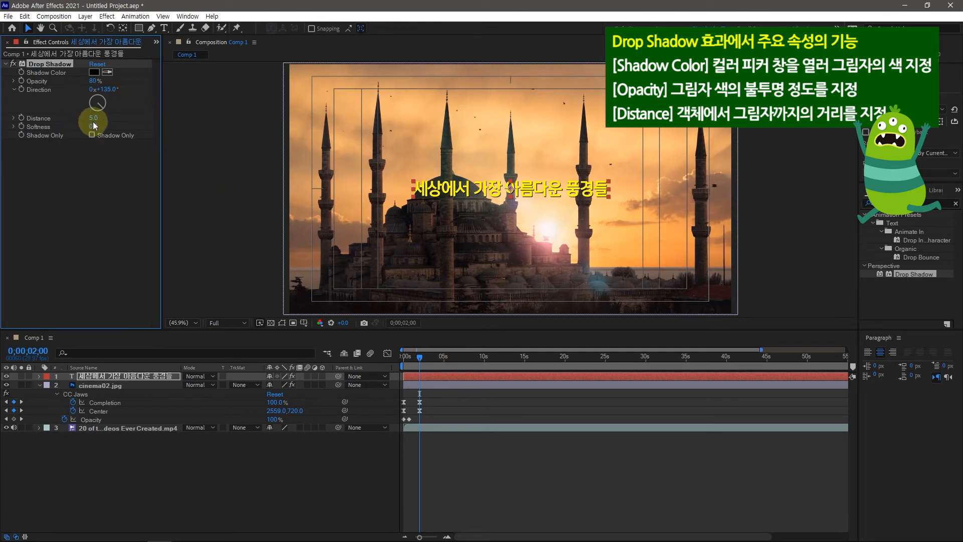
drag(92, 118, 91, 116)
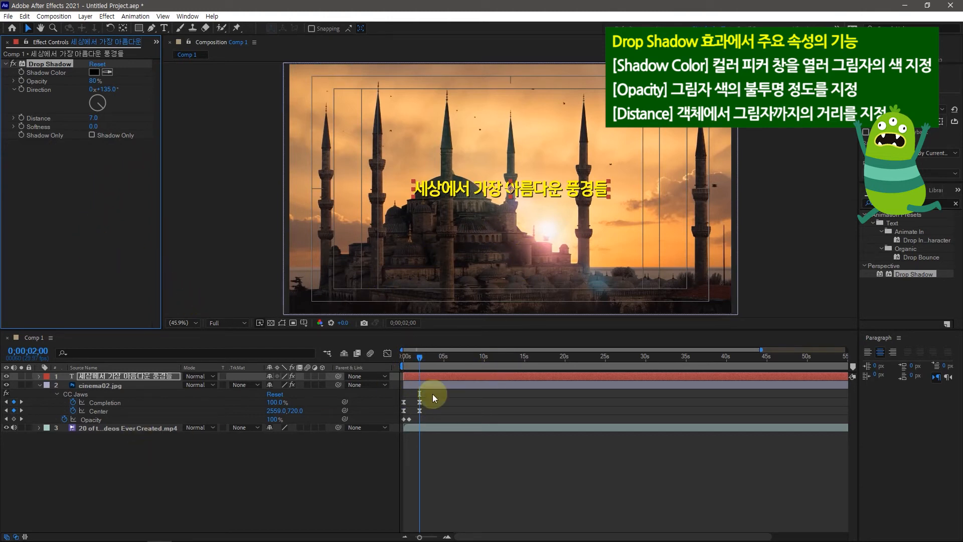
click(464, 482)
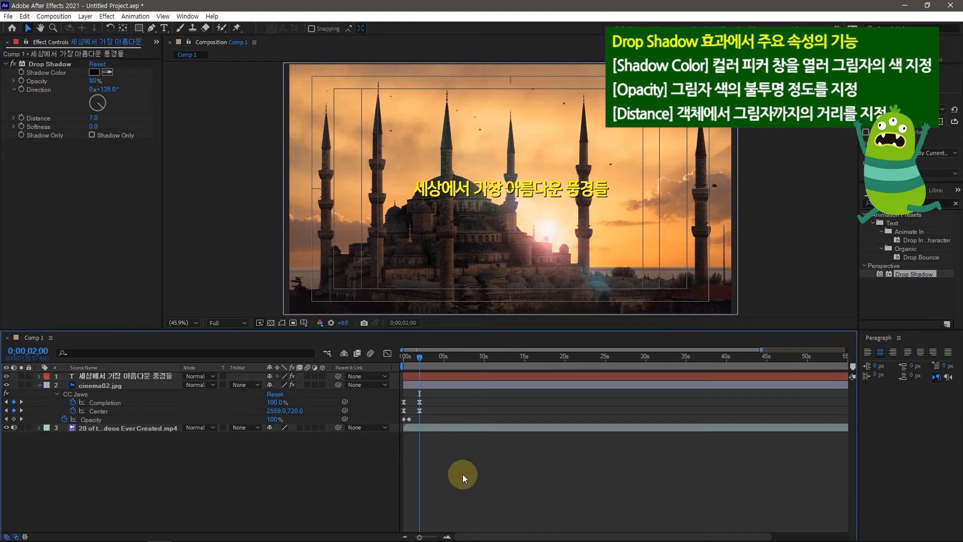
Scrub through the intro from 0;00;00;00 to check the shadowed text, and return the current time to 0;00;02;00
click(420, 358)
drag(419, 358, 419, 360)
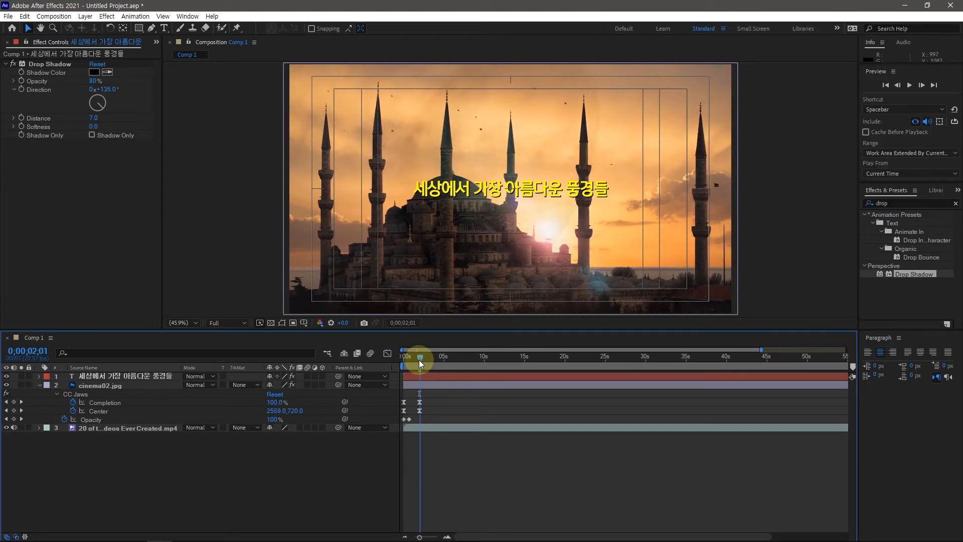
drag(419, 359, 393, 357)
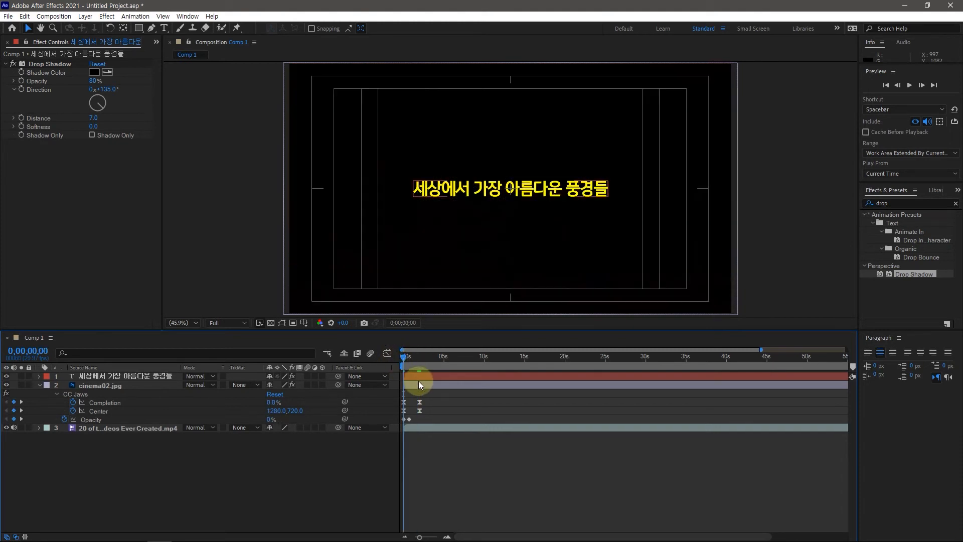
drag(401, 354, 419, 357)
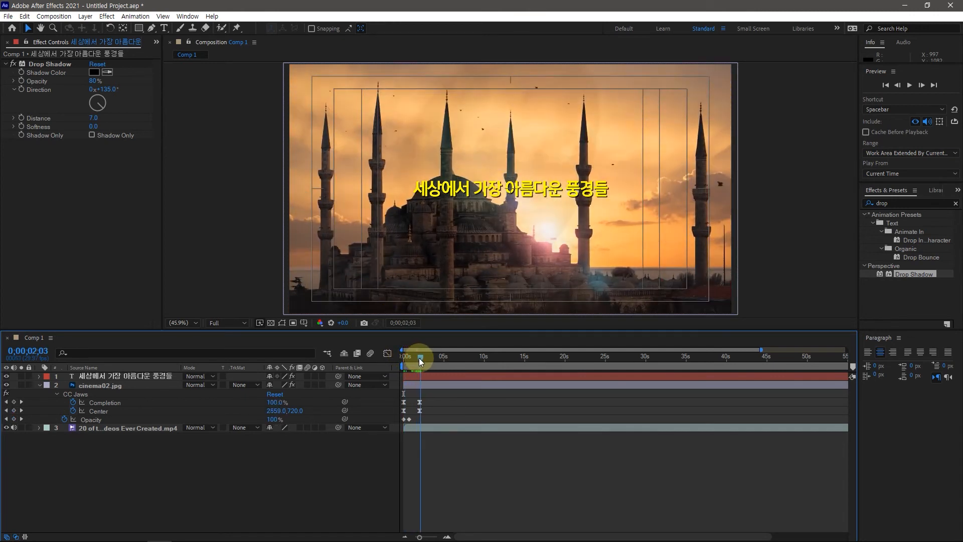
click(43, 351)
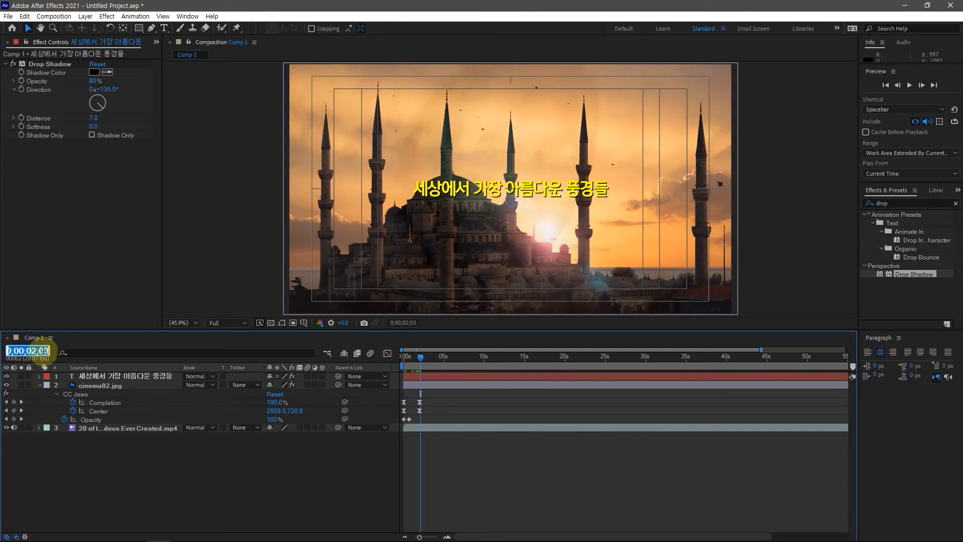
text(200)
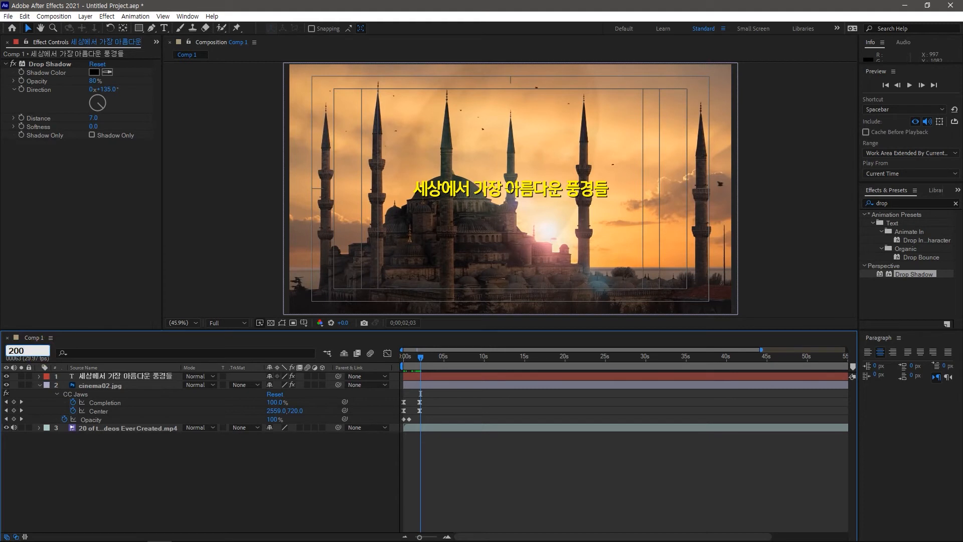
key(Return)
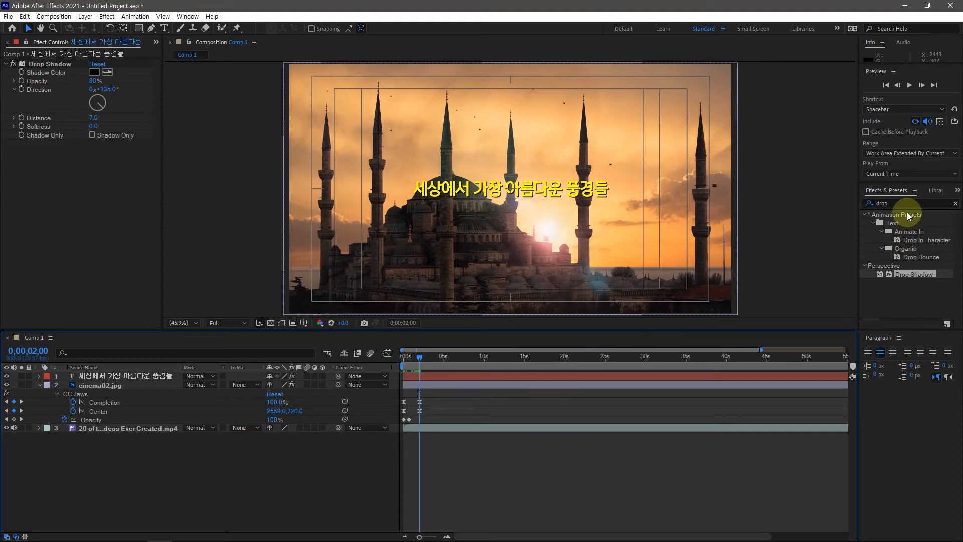
Replace the effects and presets search with "character" to list the character animation presets
click(891, 202)
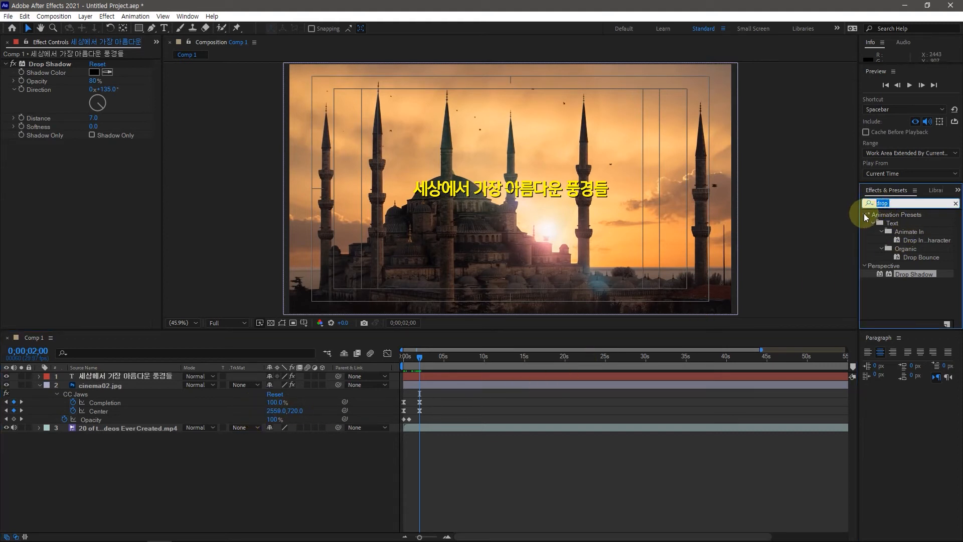
text(ㅊㄱㅁㅊㅅㄷㄱ)
key(BackSpace)
key(BackSpace)
key(BackSpace)
key(BackSpace)
key(BackSpace)
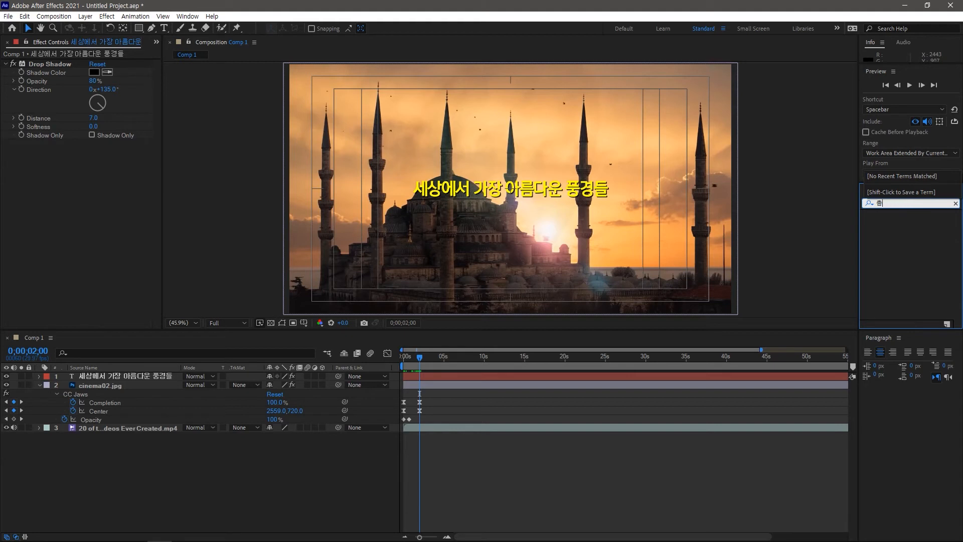
text(c)
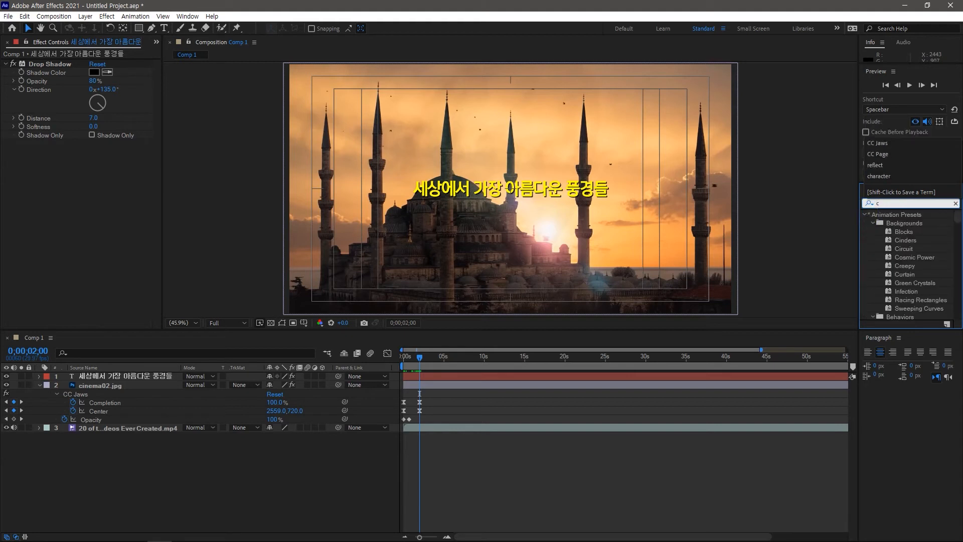
text(haracter)
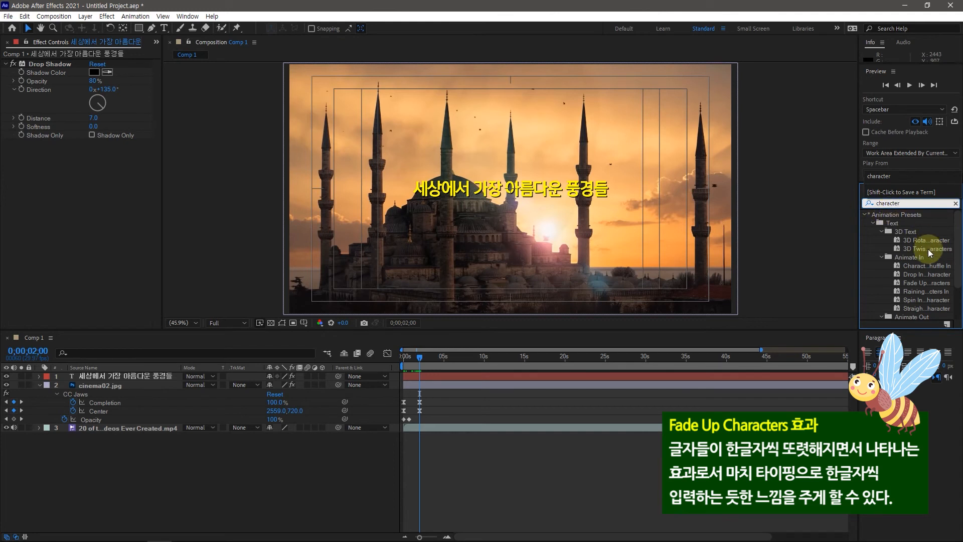
Apply the Animate In preset Fade Up Characters to the intro text layer at 0;00;02;00
scroll(931, 246, down, 1)
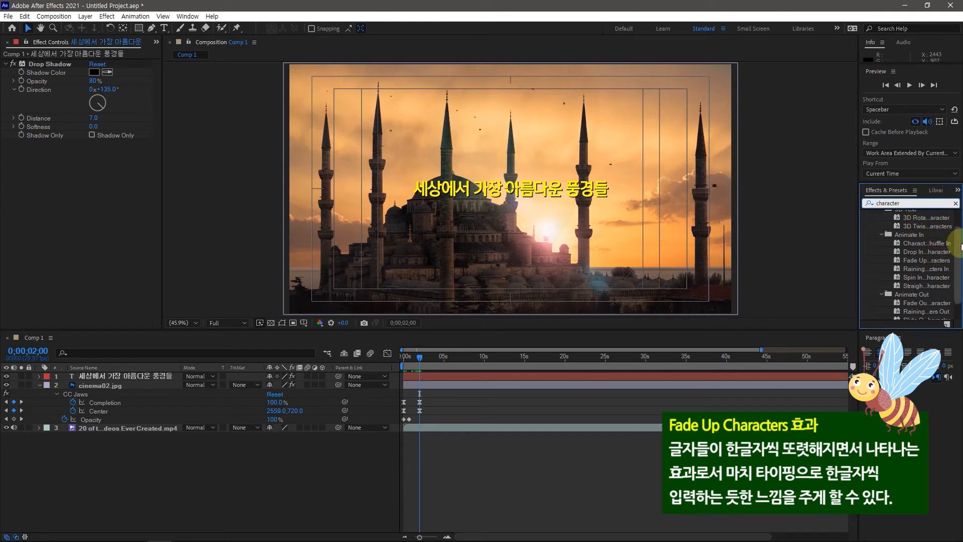
click(960, 245)
drag(961, 247, 960, 259)
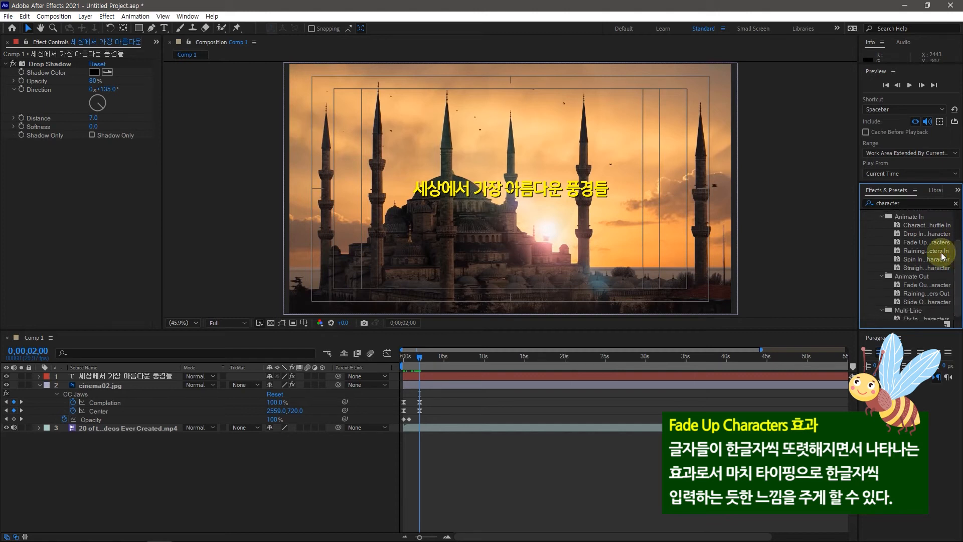
click(924, 243)
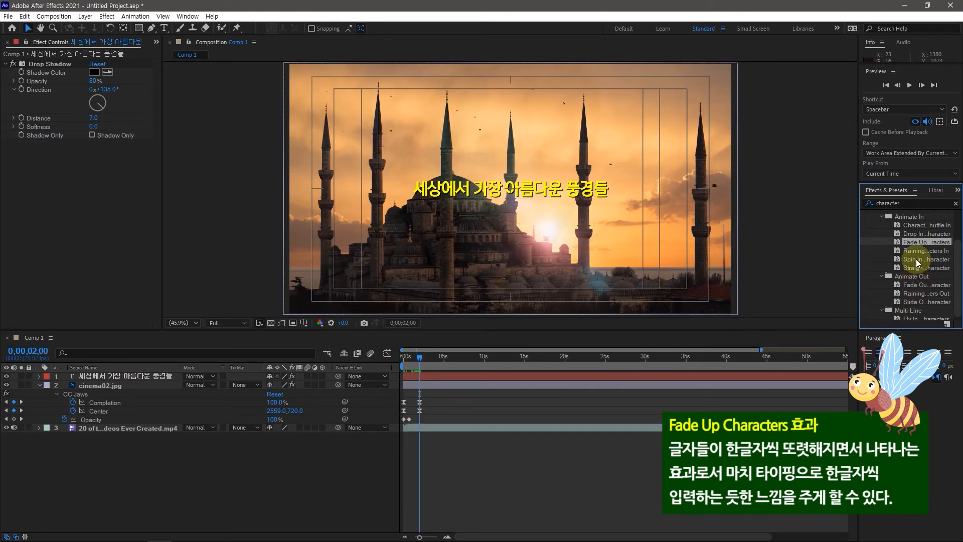
drag(911, 244, 106, 377)
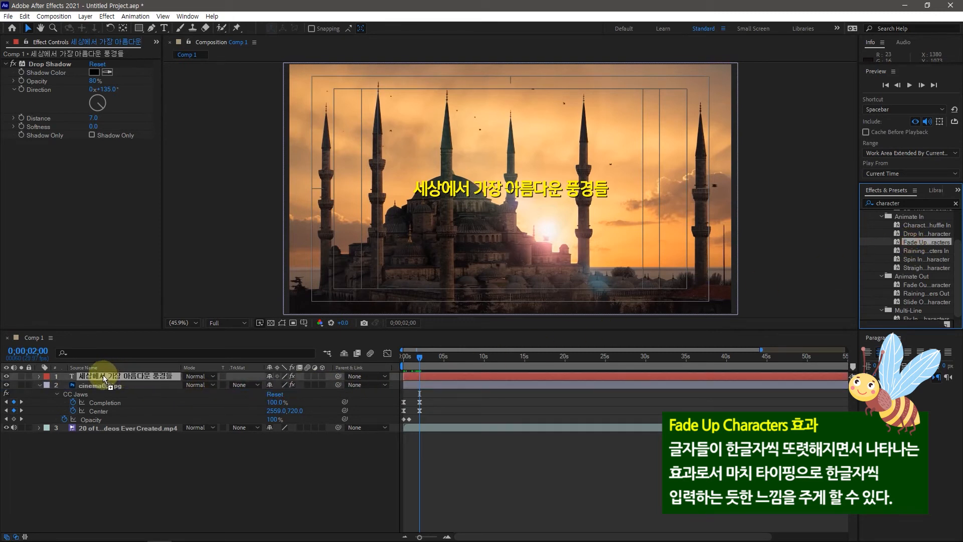
drag(103, 375, 103, 375)
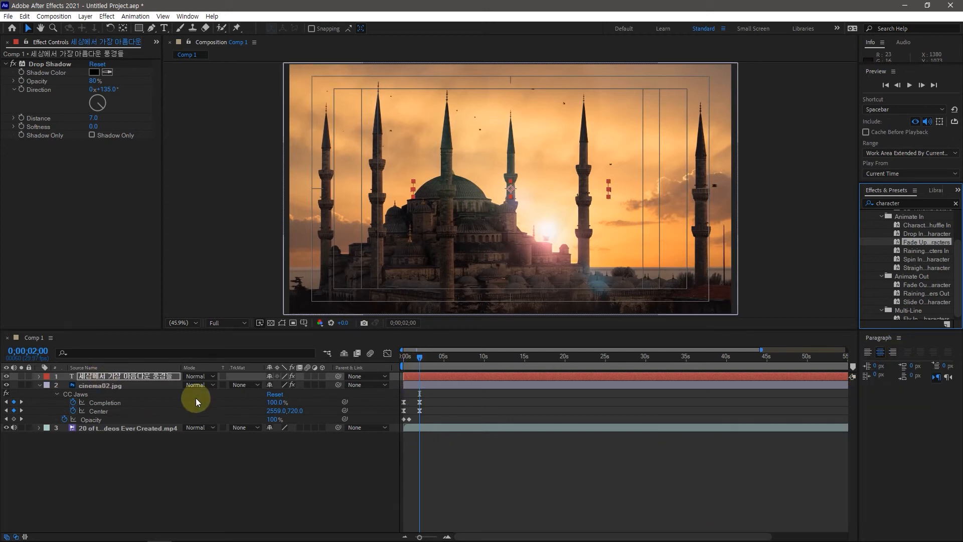
Reveal the intro text layer's Range Selector keyframes and scrub through the character fade up to 0;00;04;03
click(104, 377)
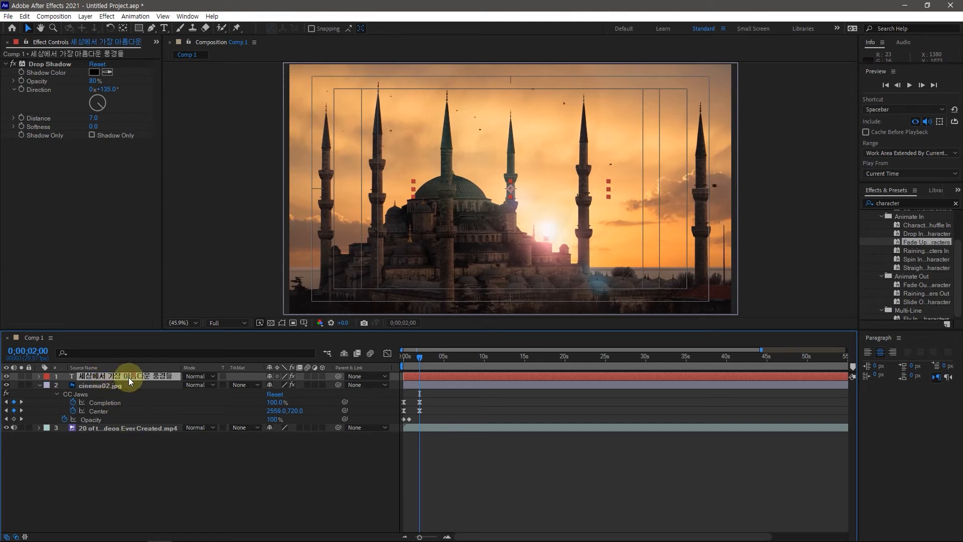
key(u)
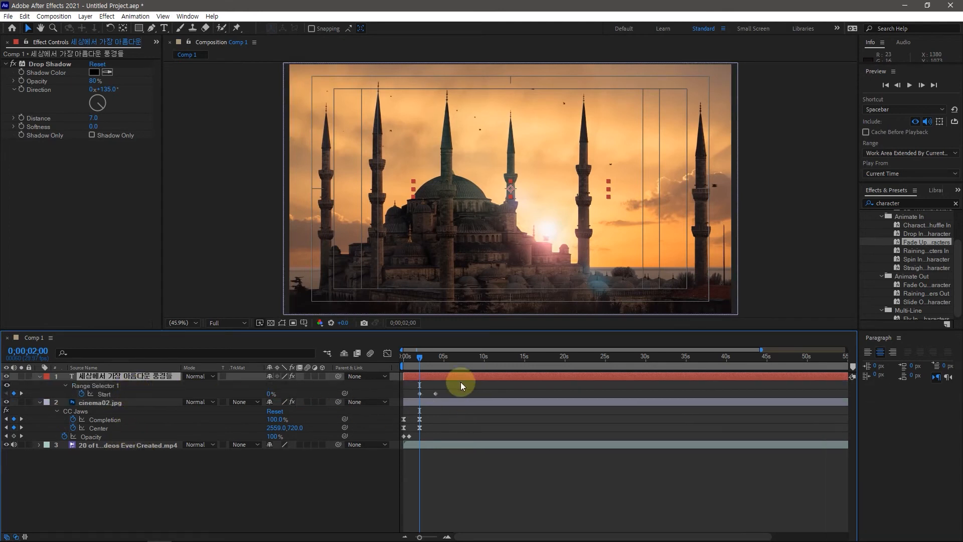
drag(419, 362, 436, 369)
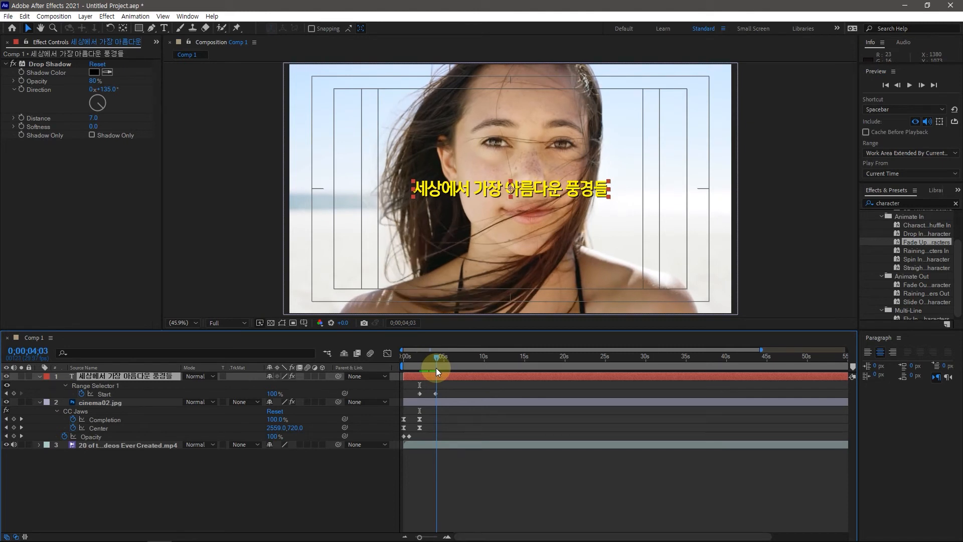
drag(435, 368, 435, 366)
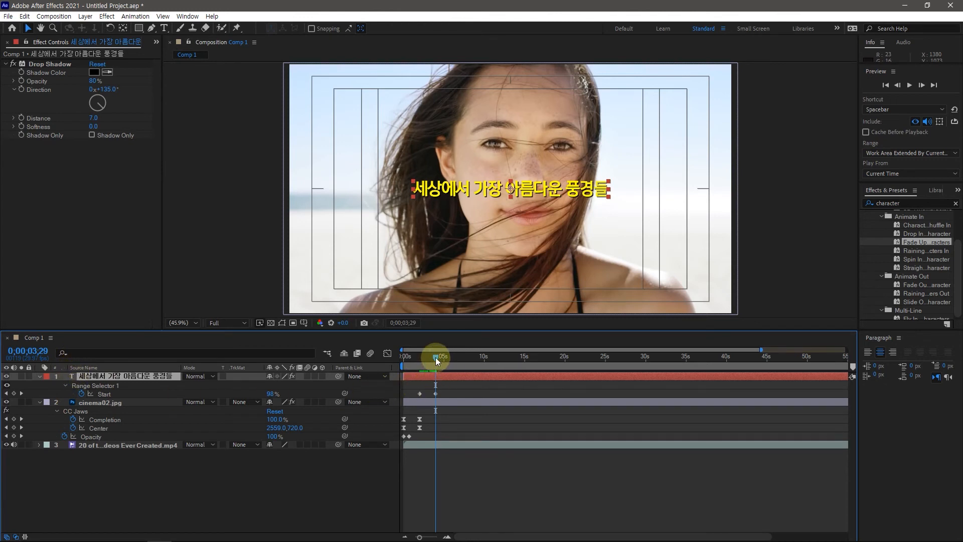
Move the current time to 0;00;05;29 and add a Range Selector Start keyframe to the intro text layer
click(36, 352)
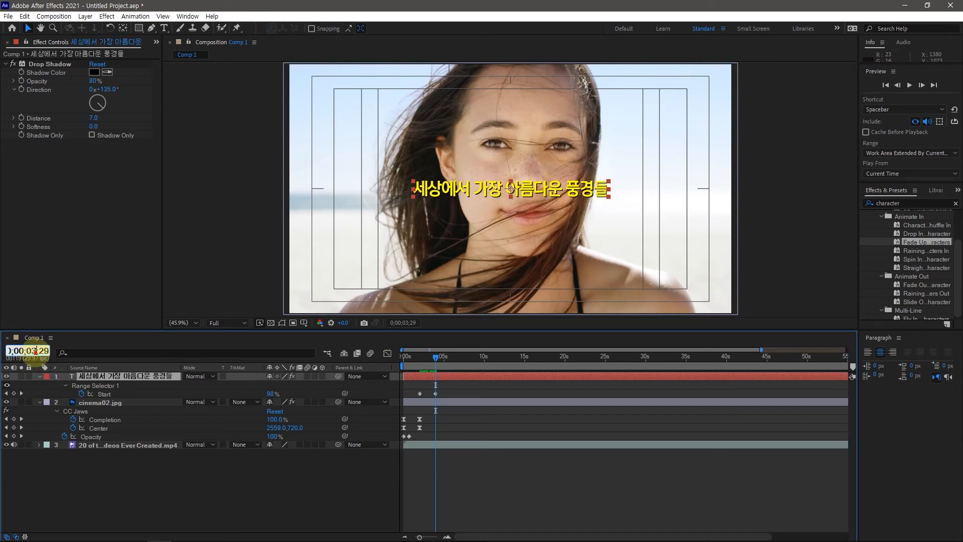
key(BackSpace)
text(5;)
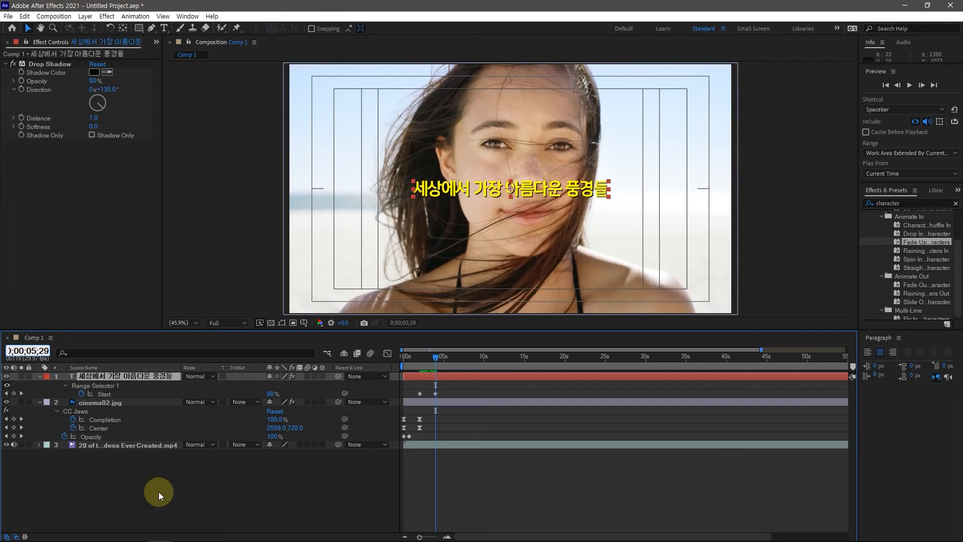
key(Return)
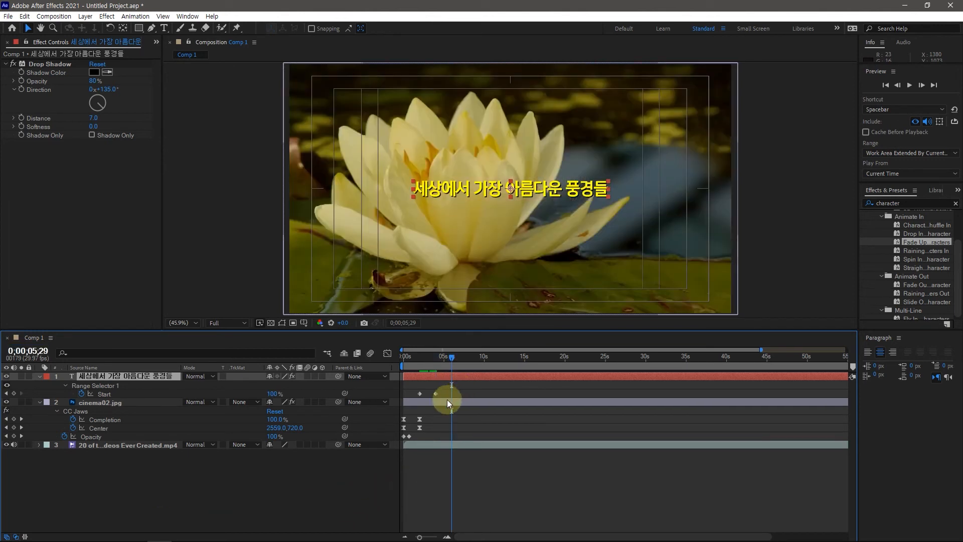
click(14, 394)
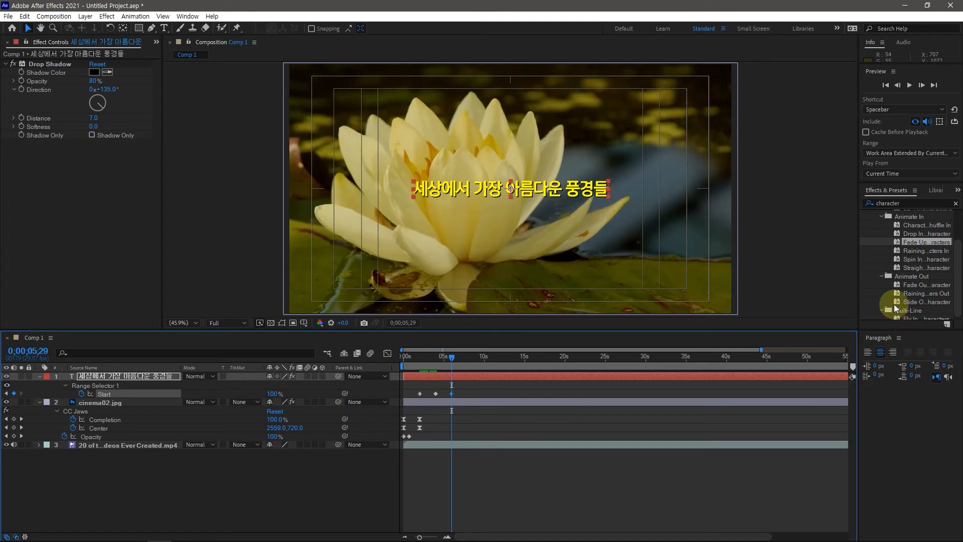
Apply the Animate Out preset that fades out by character to the intro text layer at 0;00;05;29 and scrub through it
click(921, 286)
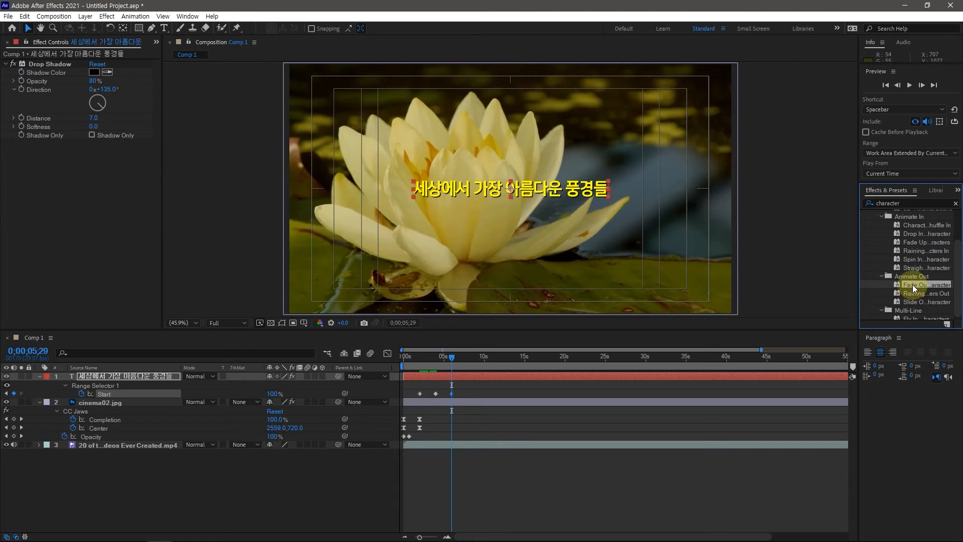
drag(913, 284, 235, 380)
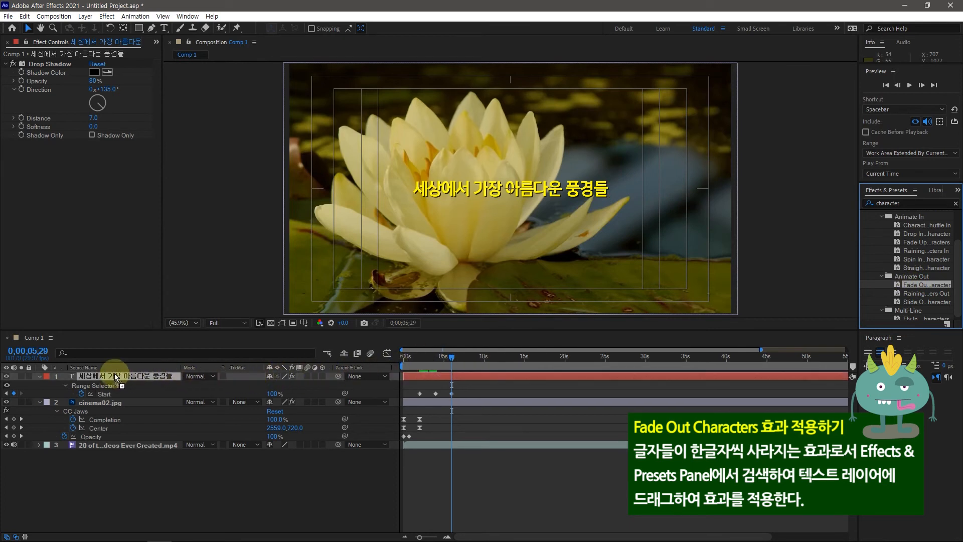
drag(115, 373, 114, 373)
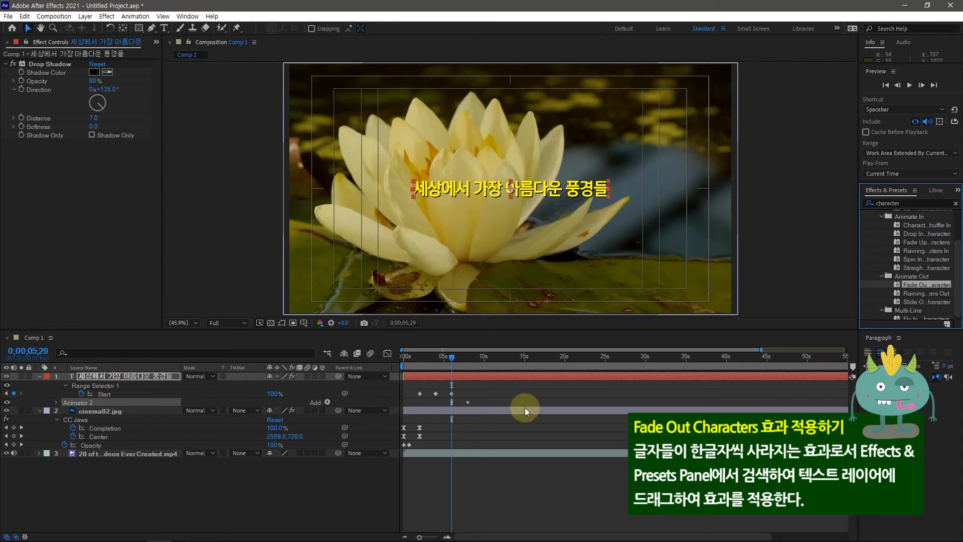
drag(453, 354, 576, 379)
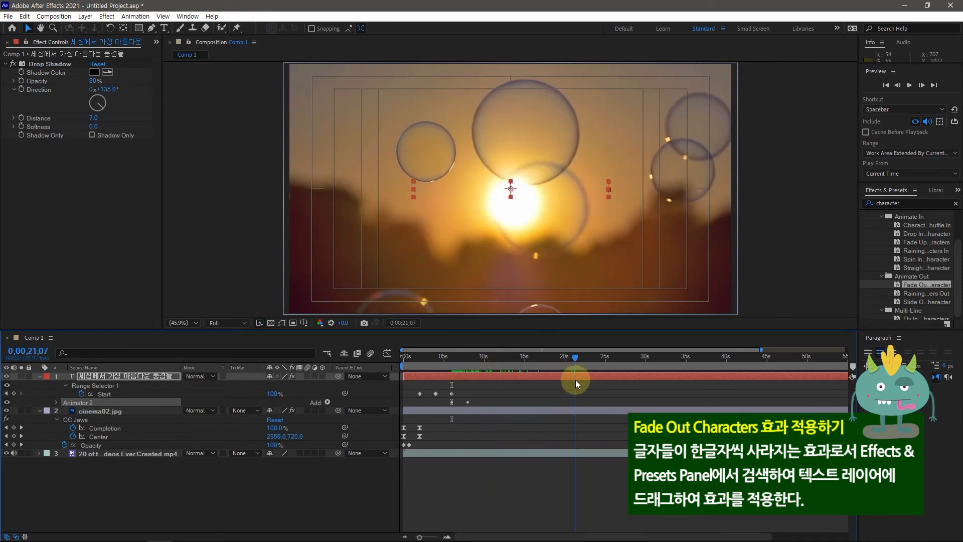
Create a new text layer reading "The End 20260826 KGH" in the composition
drag(422, 536, 407, 538)
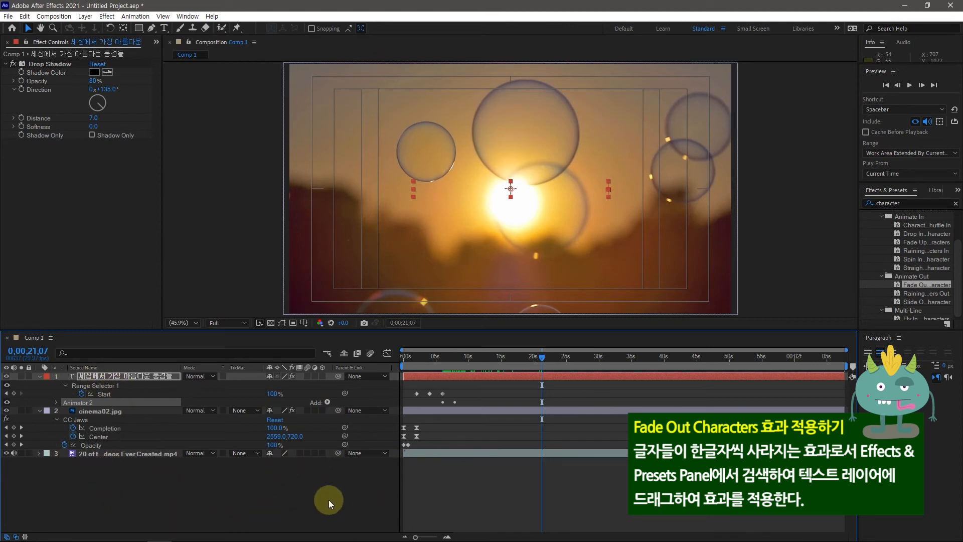
click(145, 482)
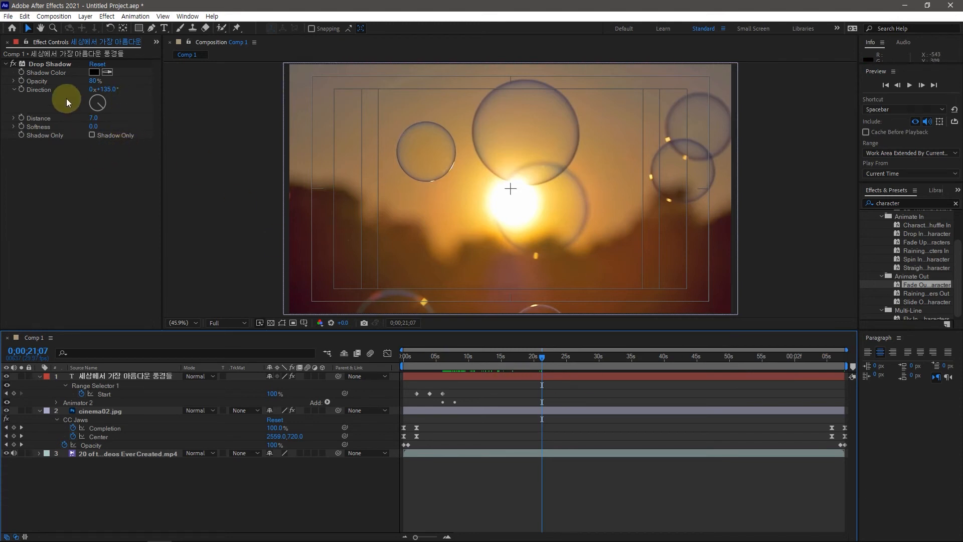
click(164, 28)
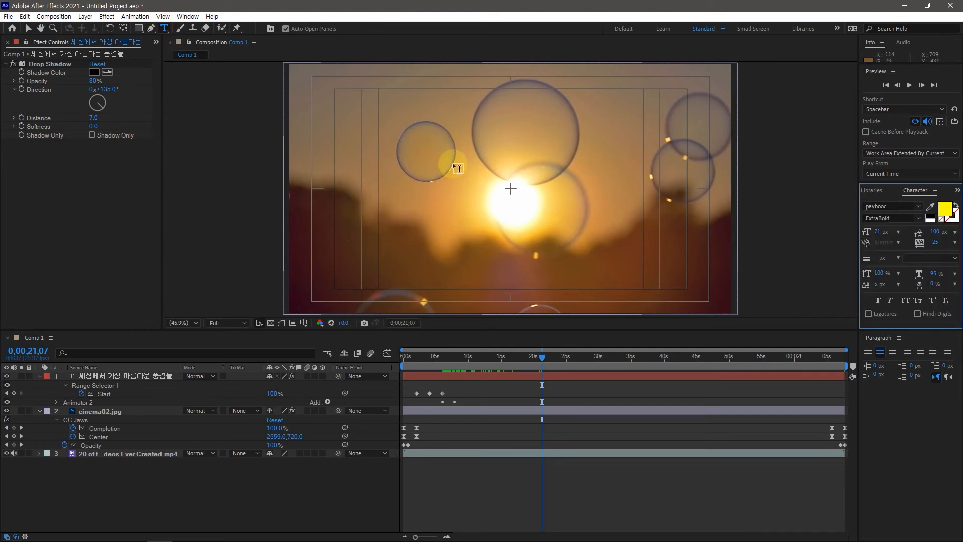
click(453, 164)
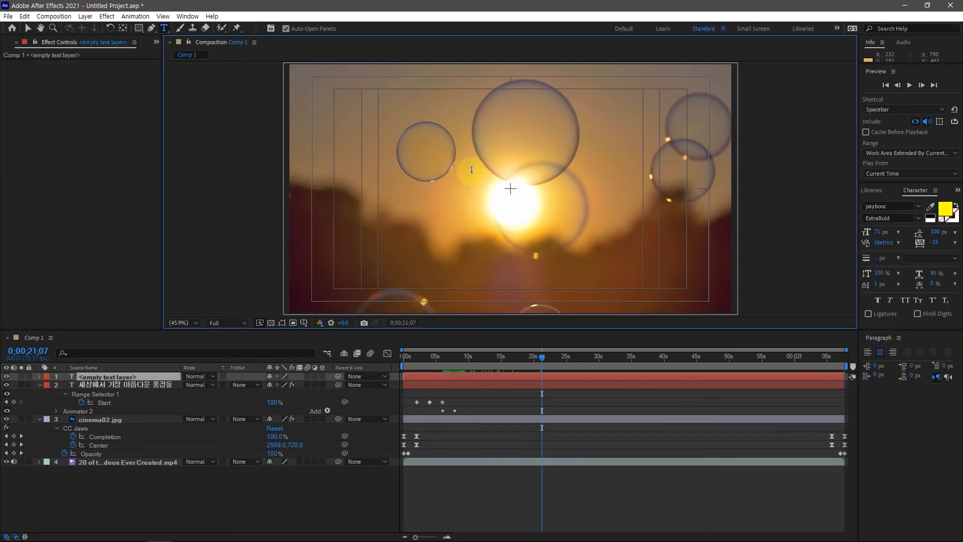
text(The)
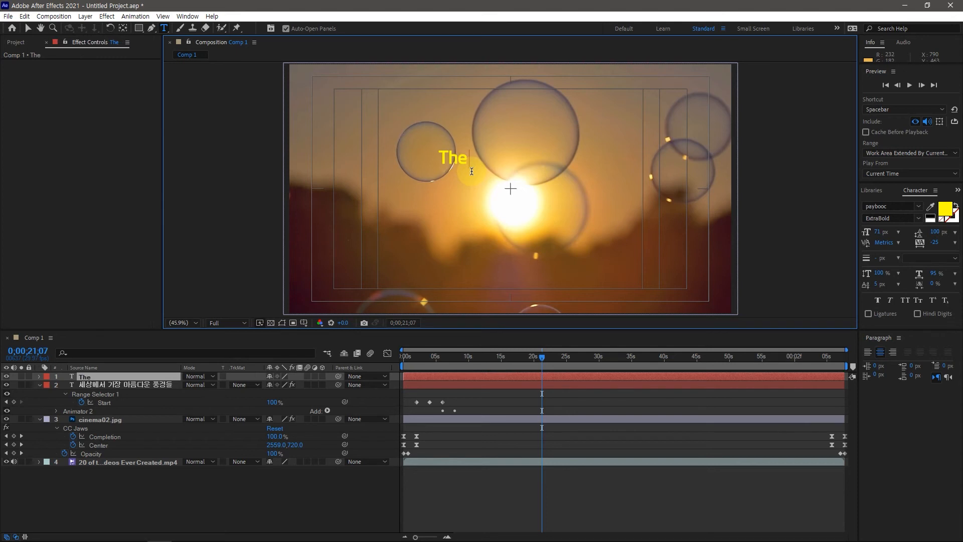
text( End)
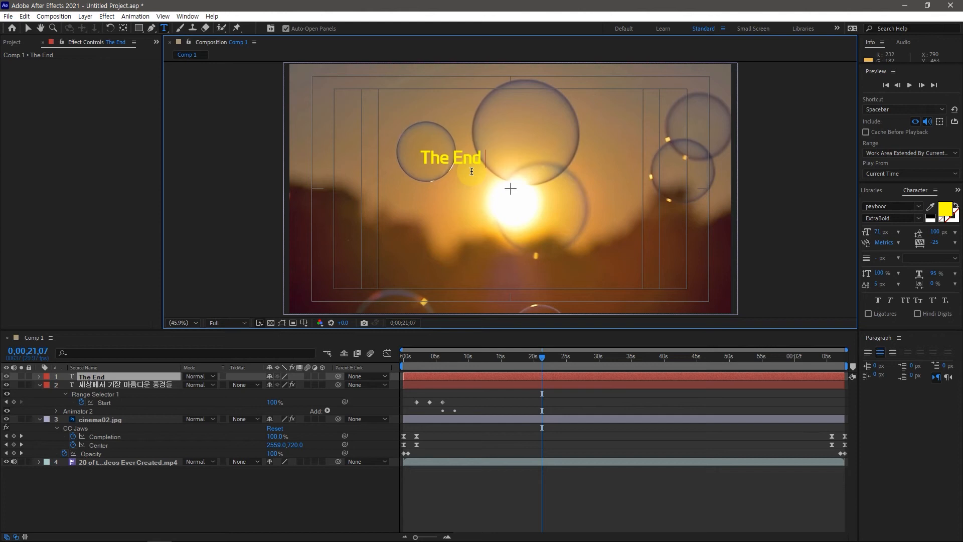
text( 2026)
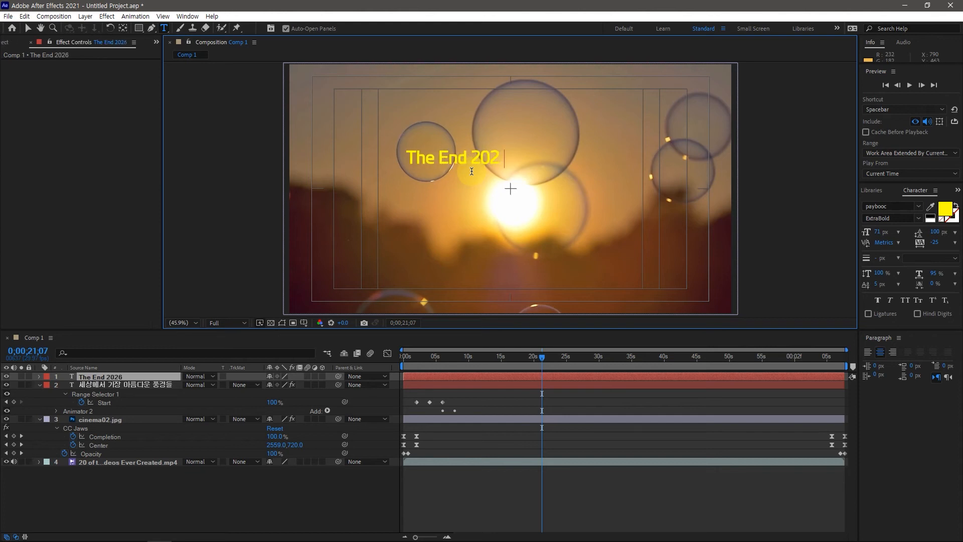
text(0826)
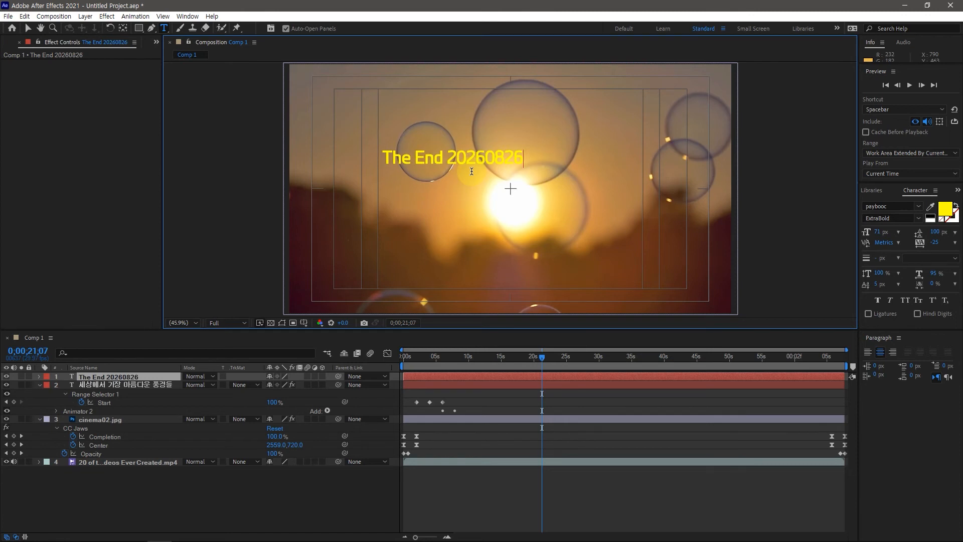
text( KGH)
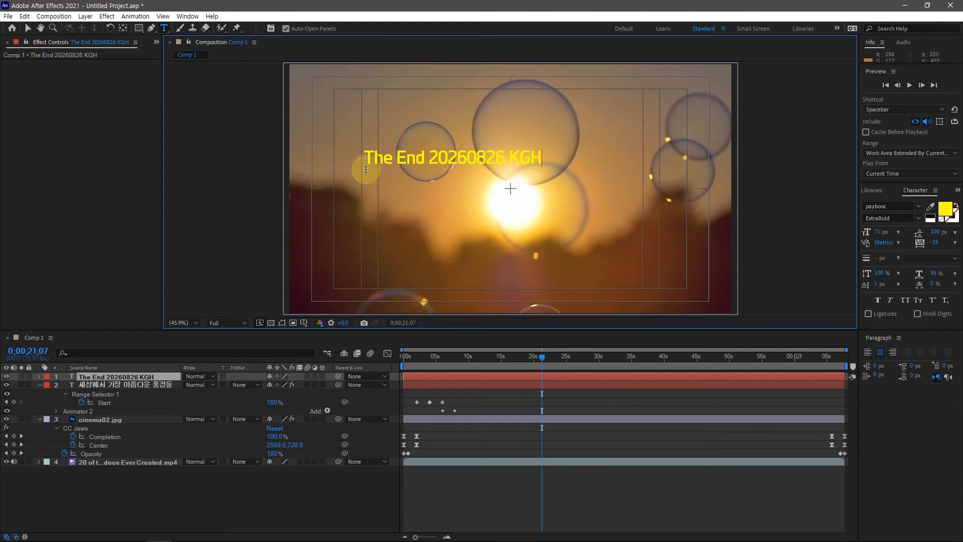
Set the font size of all the ending text to 55 px
drag(365, 156, 558, 165)
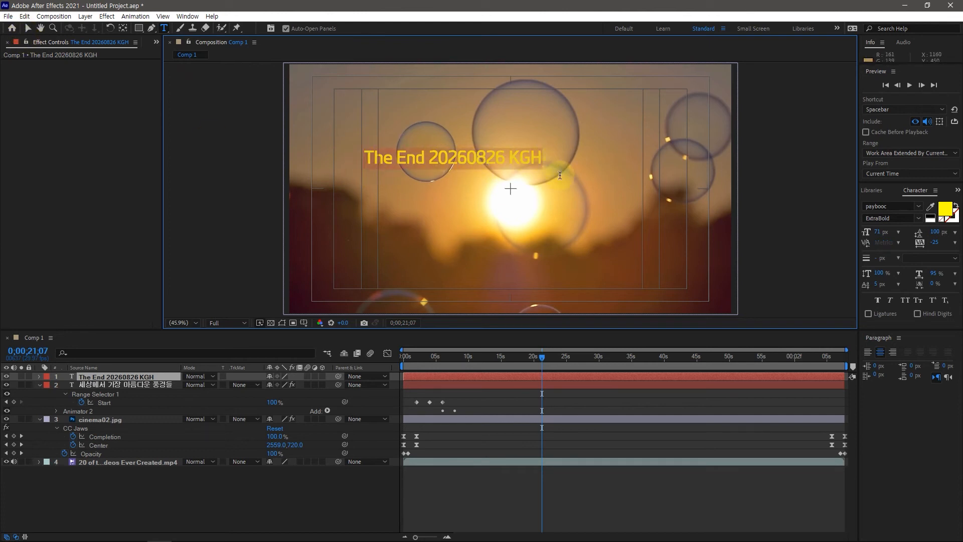
drag(882, 234, 880, 231)
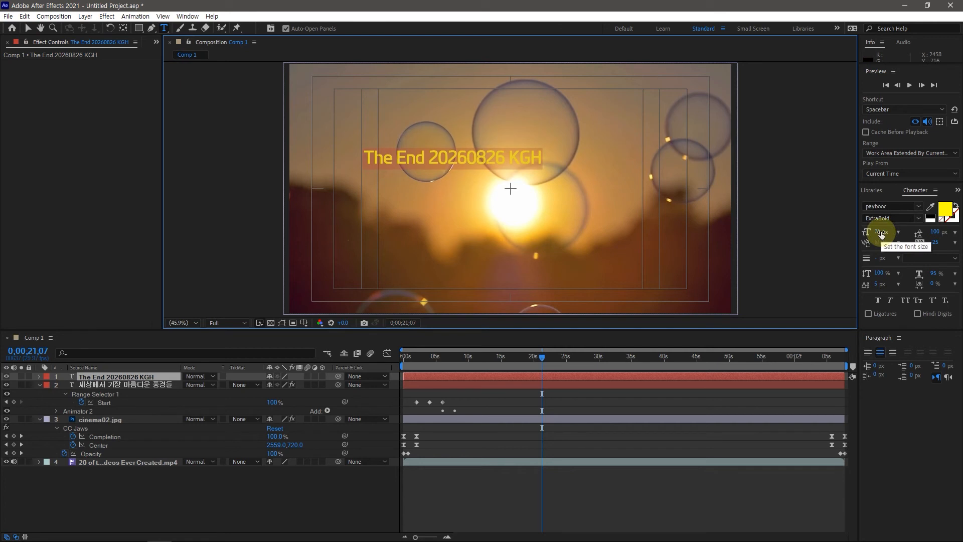
drag(881, 231, 873, 234)
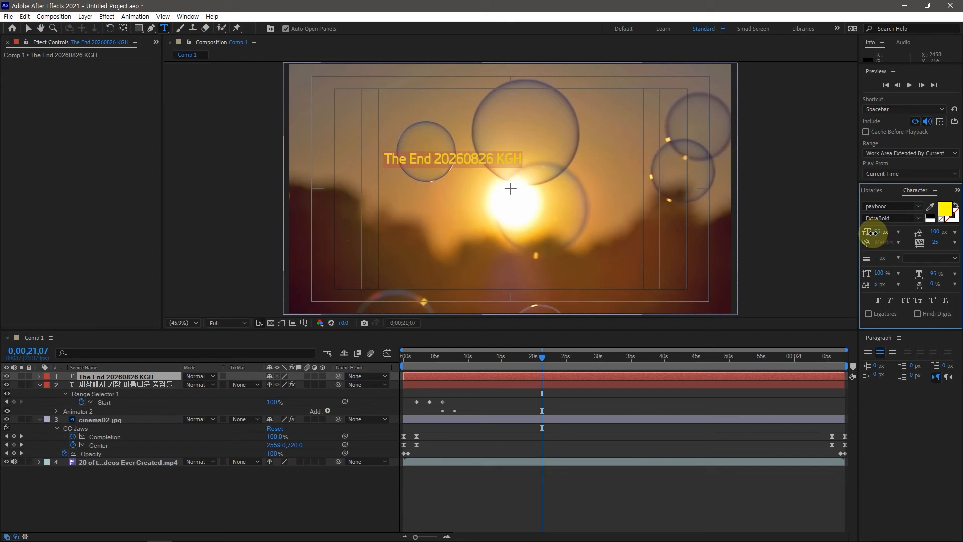
Find Drop Shadow with the search "drop", apply it to the ending text layer, and center that layer in the composition
click(957, 190)
click(932, 202)
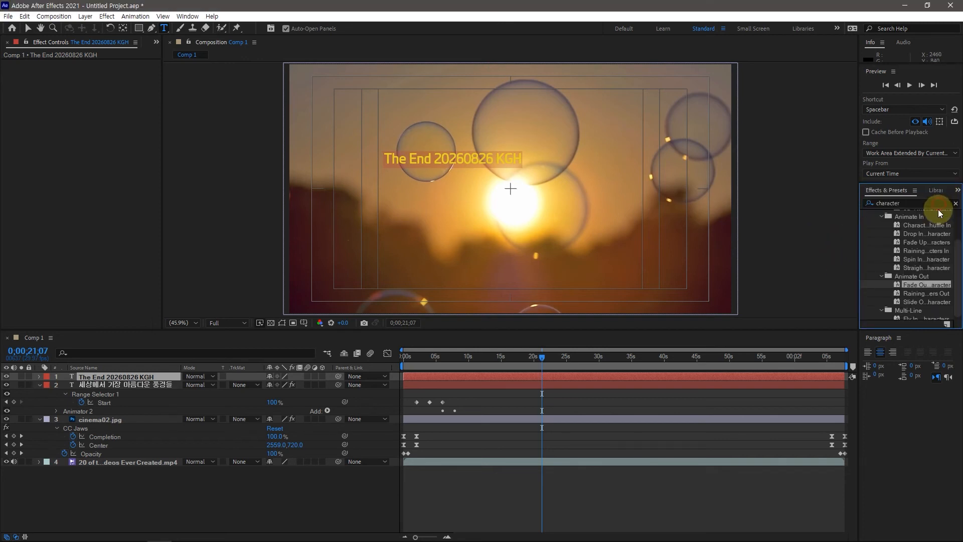
click(904, 204)
drag(905, 203, 870, 206)
text(drop)
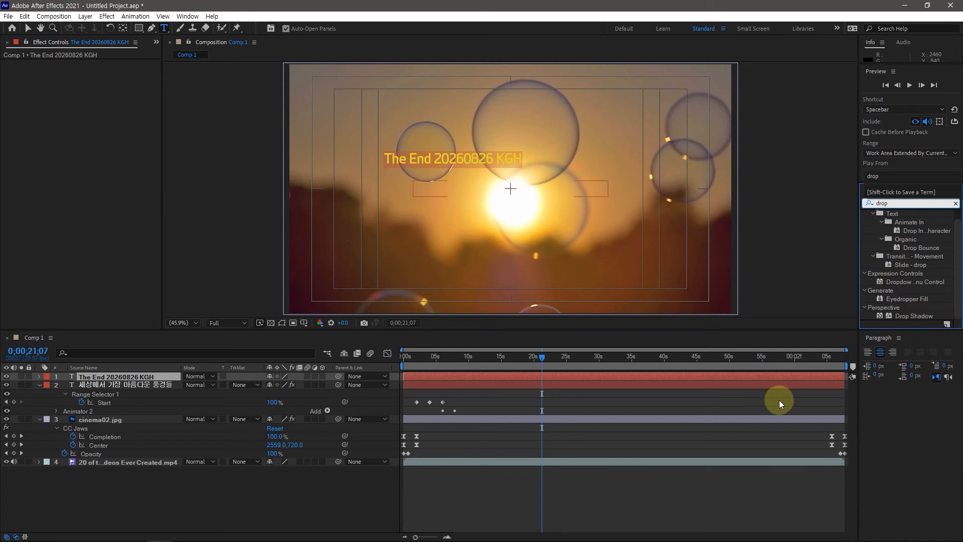
drag(903, 317, 135, 380)
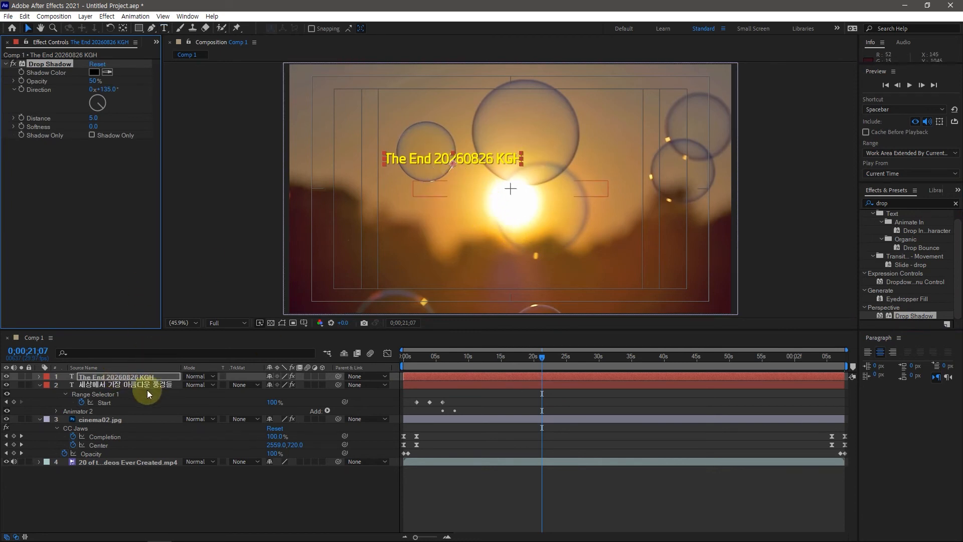
click(126, 376)
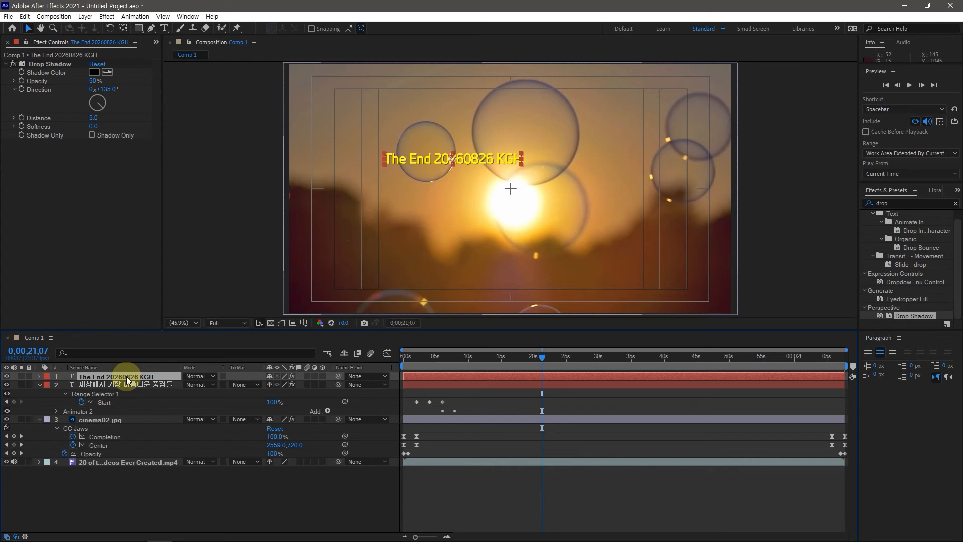
key(ctrl+Home)
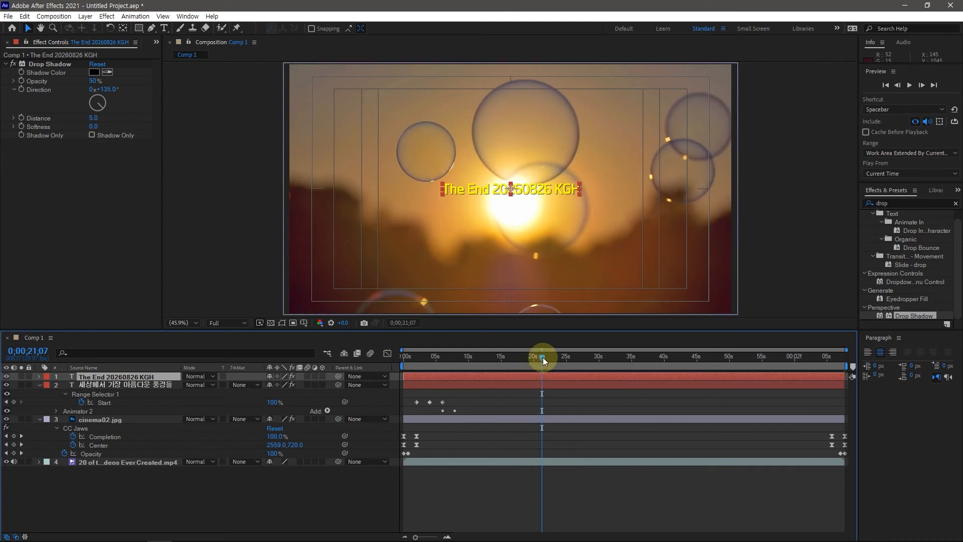
Scrub to the end of the composition, set the current time to 0;01;02;00, and deselect all layers
drag(543, 357, 856, 363)
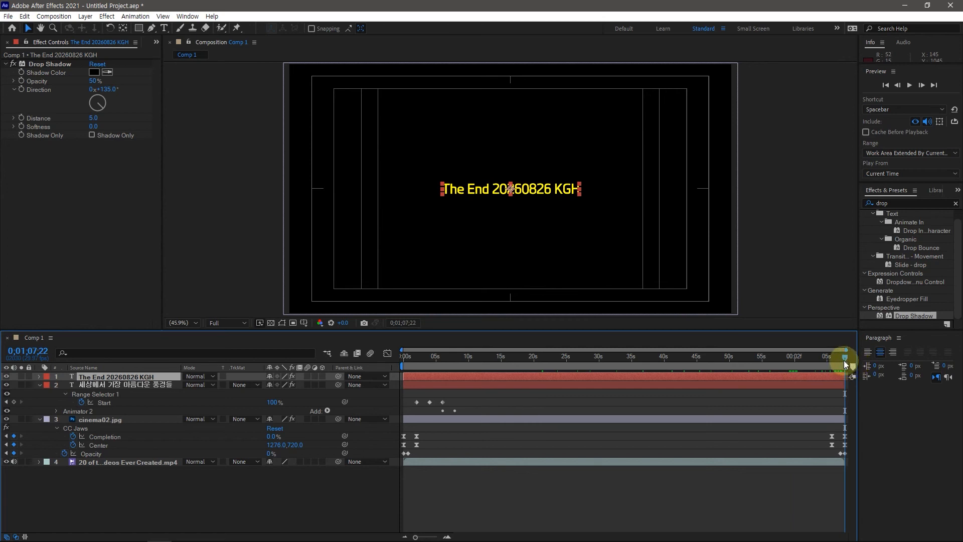
drag(843, 359, 808, 360)
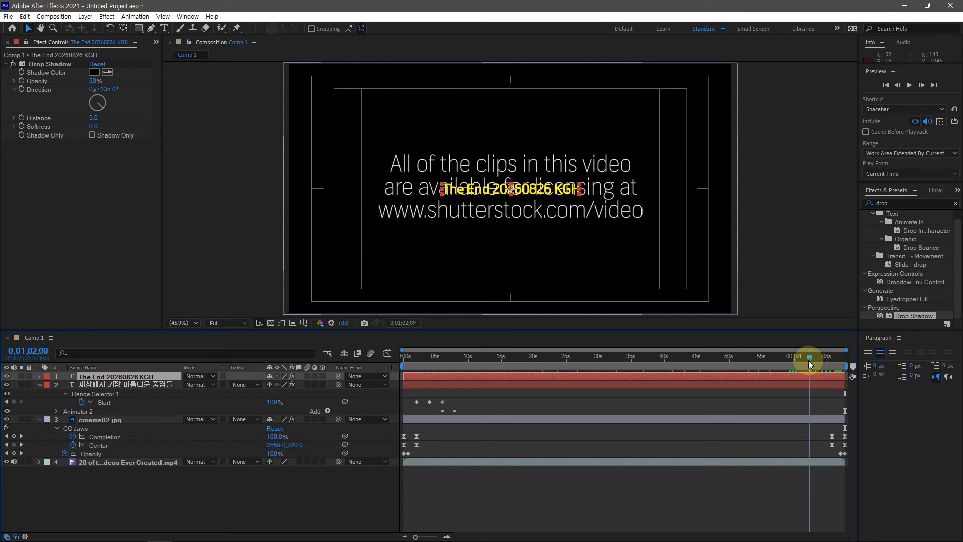
click(40, 351)
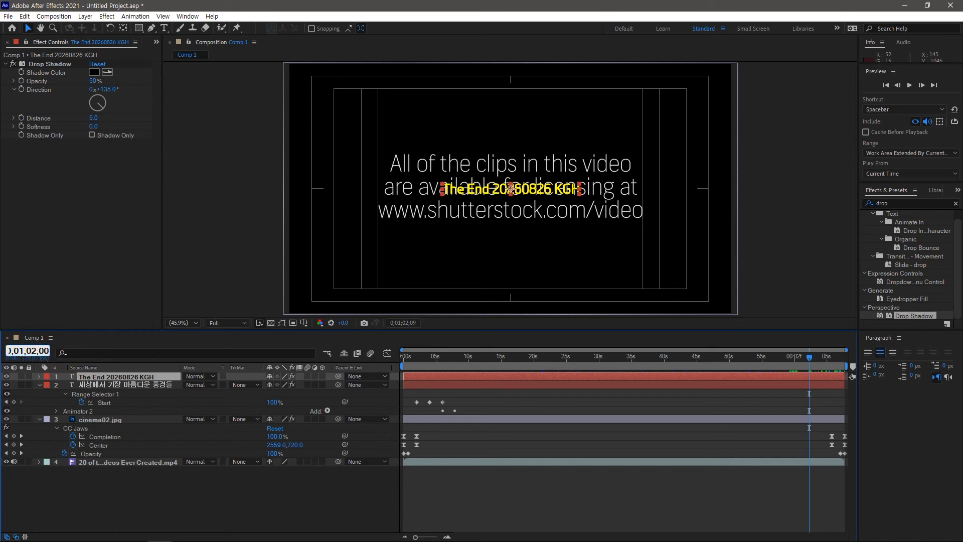
text(0;01;02;00)
key(Return)
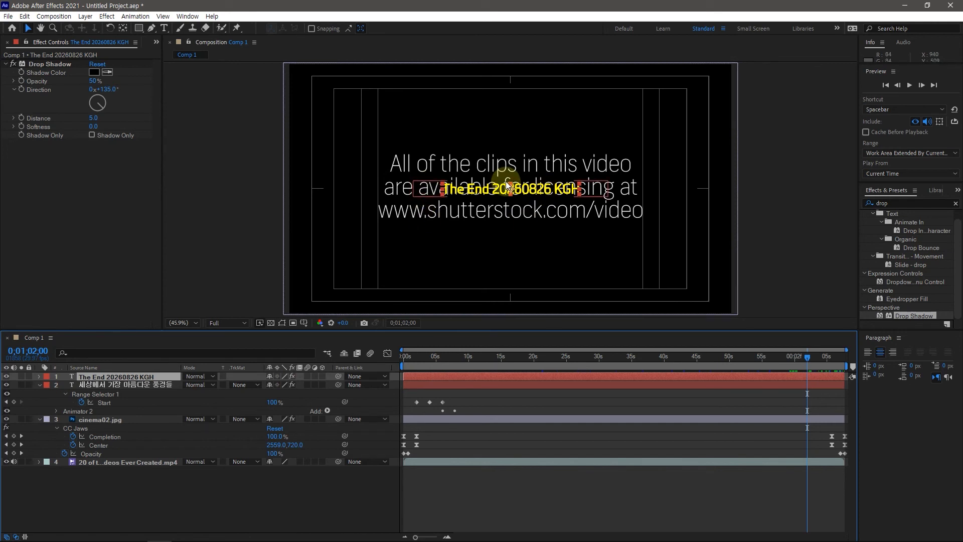
key(ctrl+shift+a)
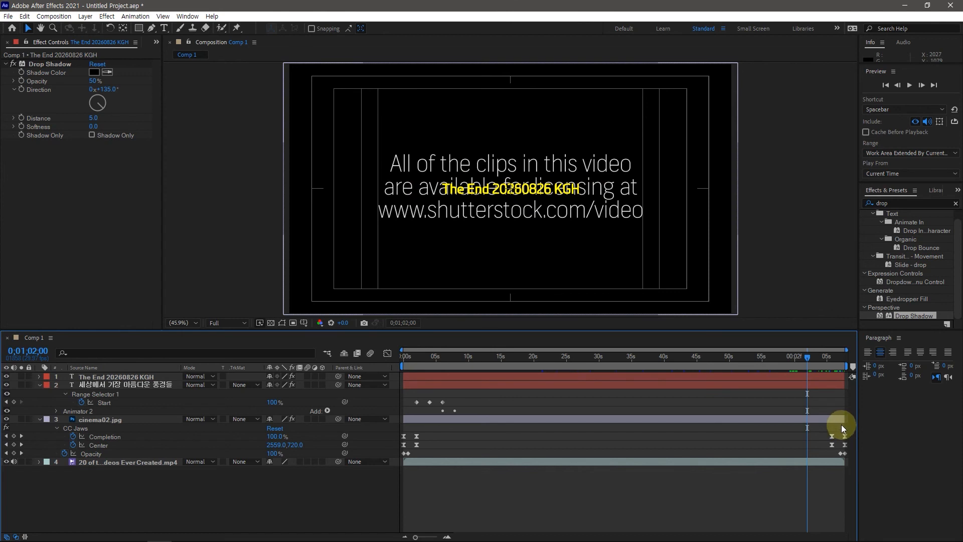
Search the presets for "character", apply Fade Up Characters to the ending text layer at 0;01;02;00, and reveal its keyframes
click(878, 203)
text(ch)
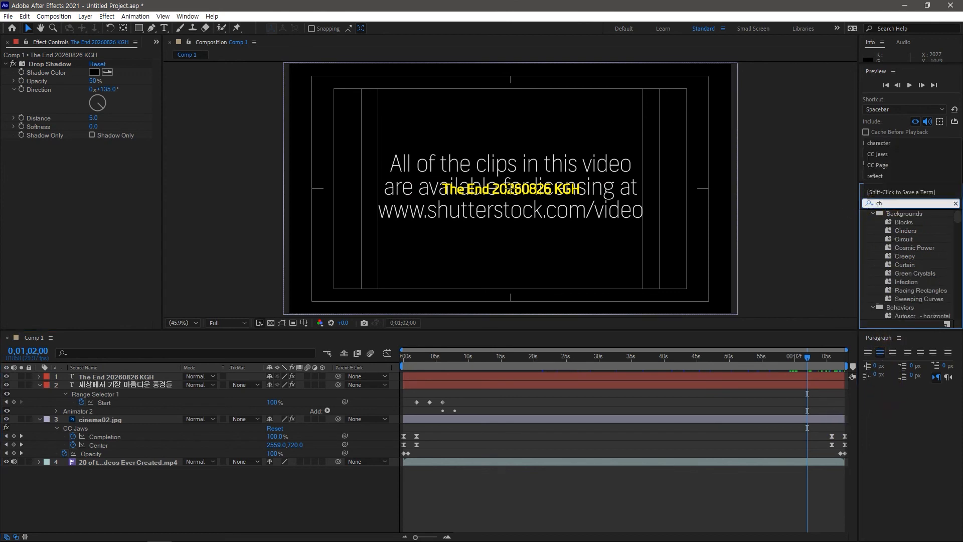
text(aracter)
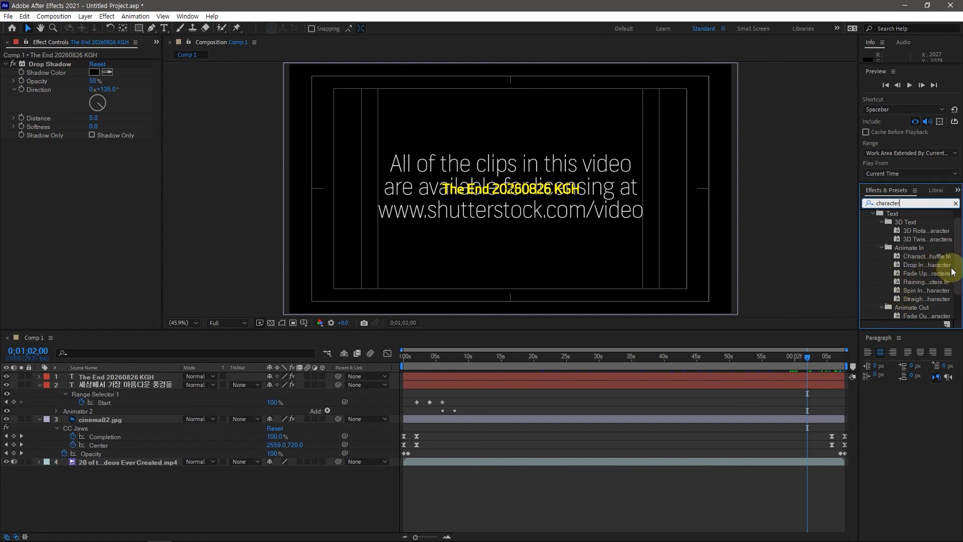
drag(924, 273, 102, 379)
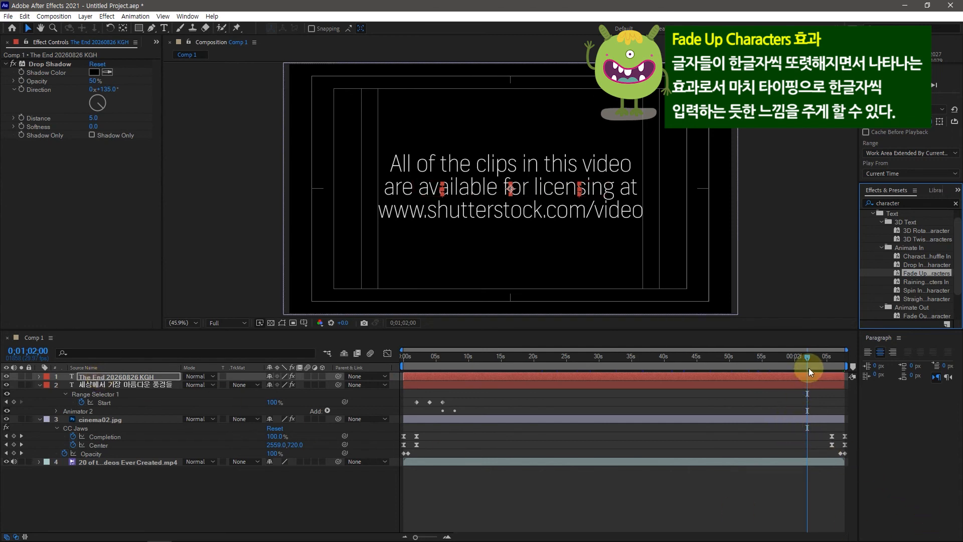
click(136, 379)
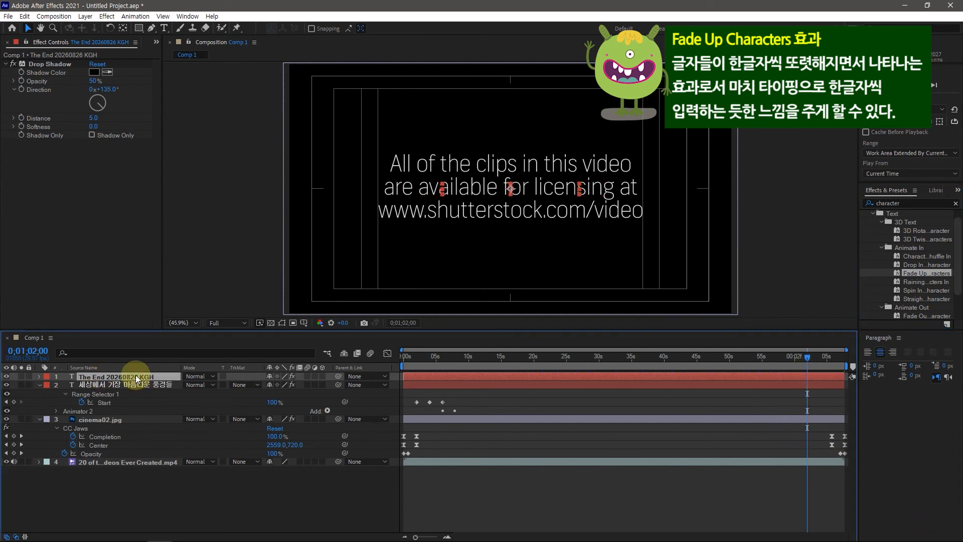
key(u)
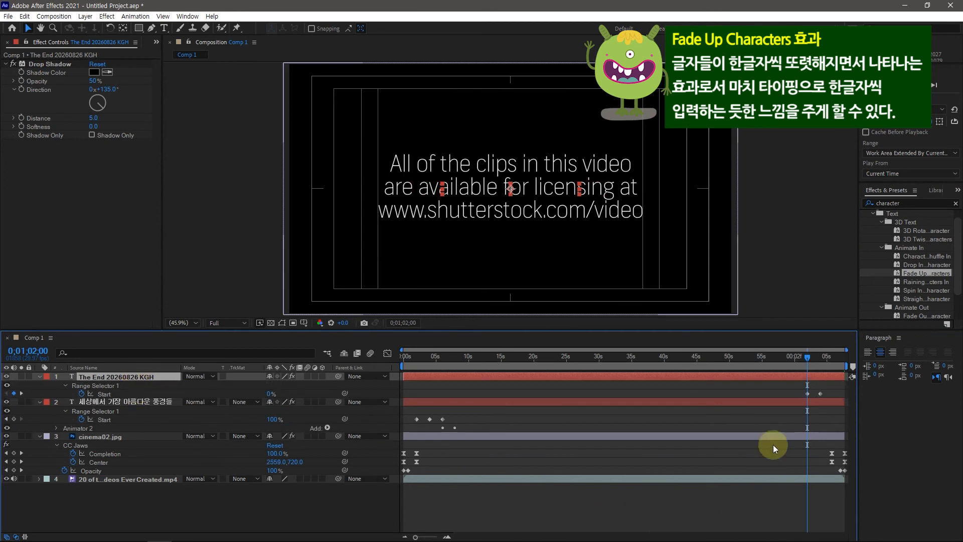
Add a Start keyframe to the ending text's Range Selector 1 at 0;01;06;00
drag(807, 354, 819, 353)
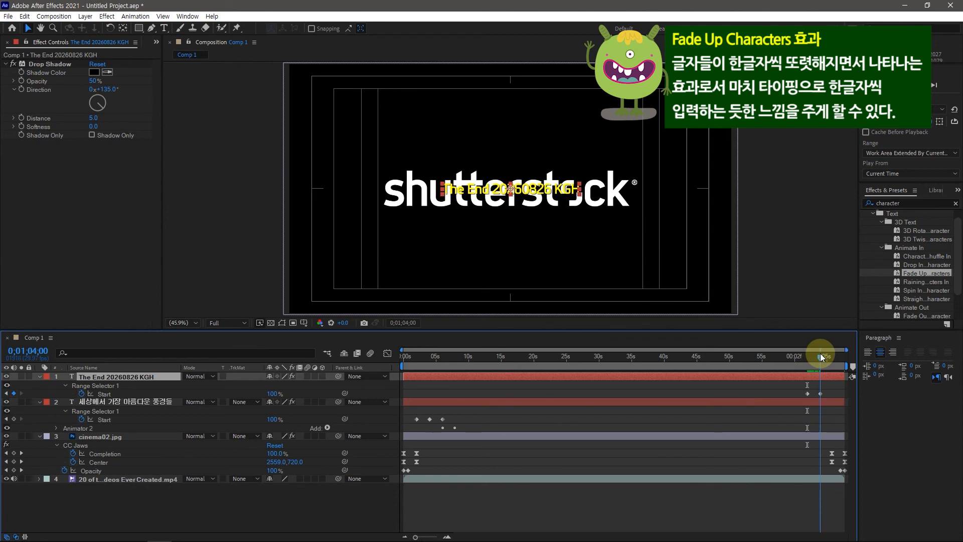
click(44, 351)
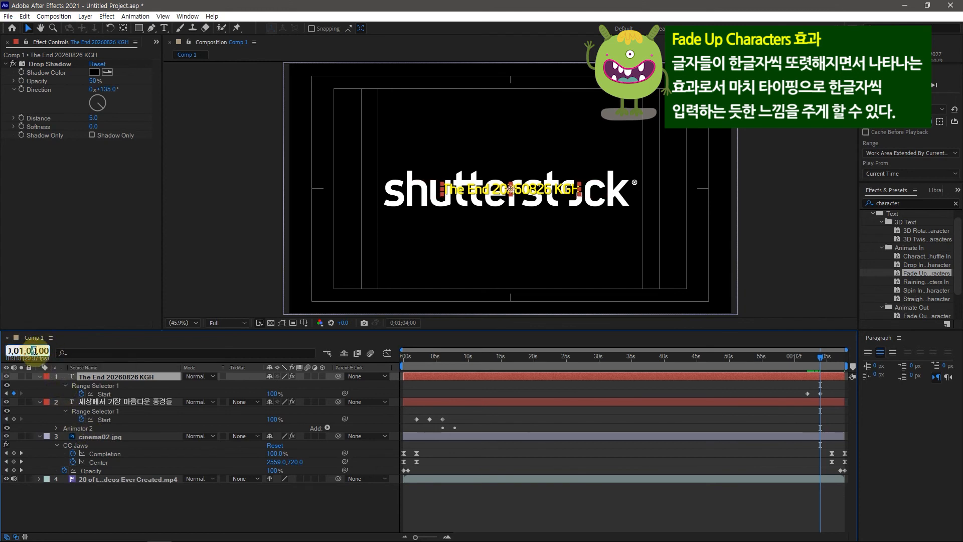
double_click(34, 350)
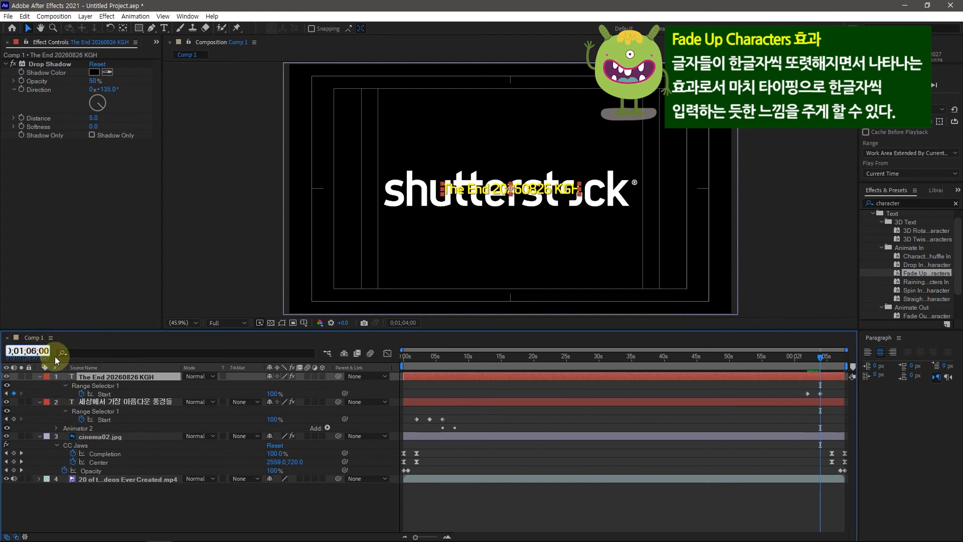
key(Return)
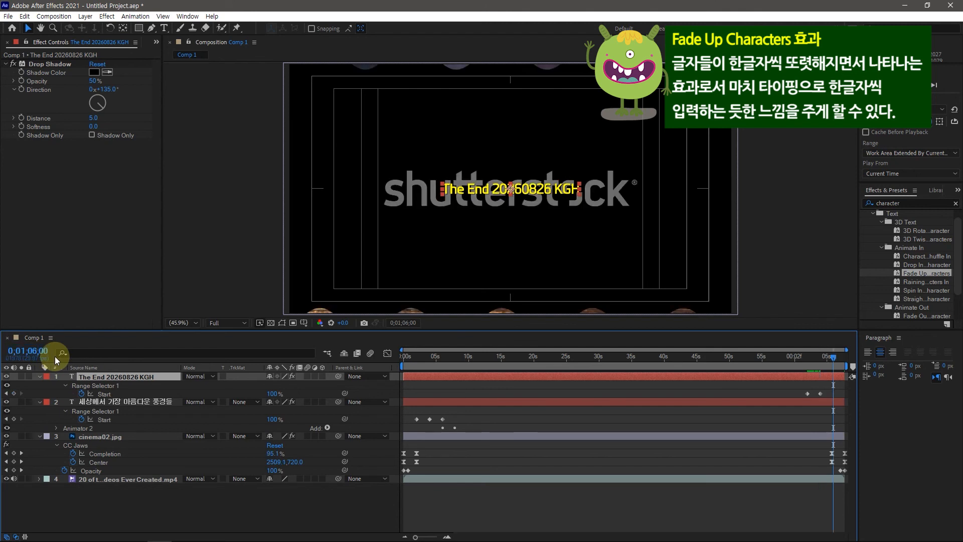
click(14, 393)
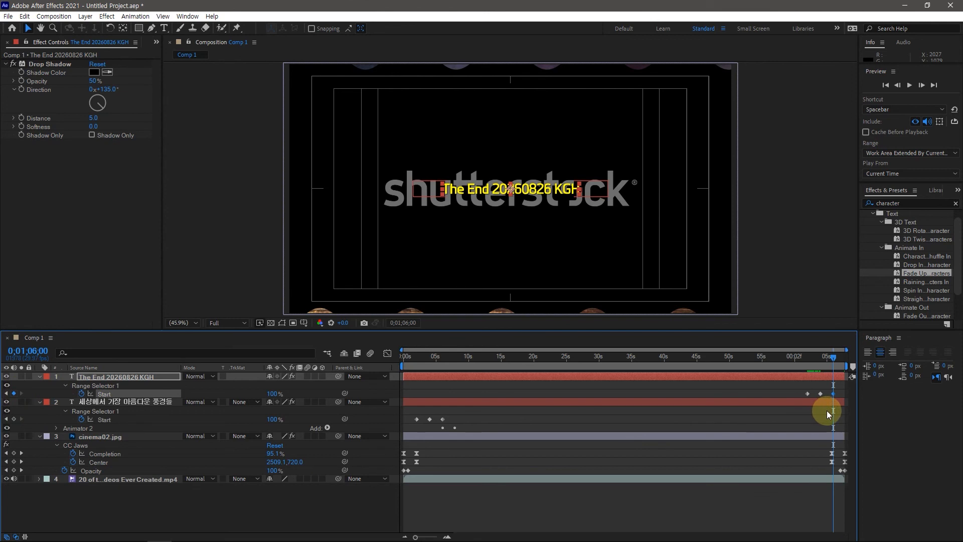
Apply the Fade Out Characters preset to the ending text layer at 0;01;06;00 and scrub through the fade to the composition's end
click(959, 270)
scroll(958, 271, down, 4)
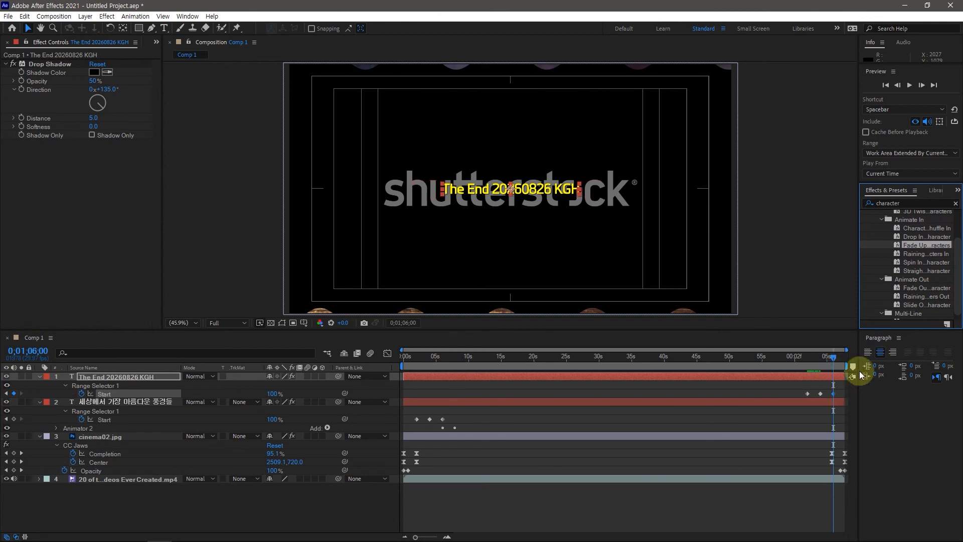
drag(922, 288, 129, 383)
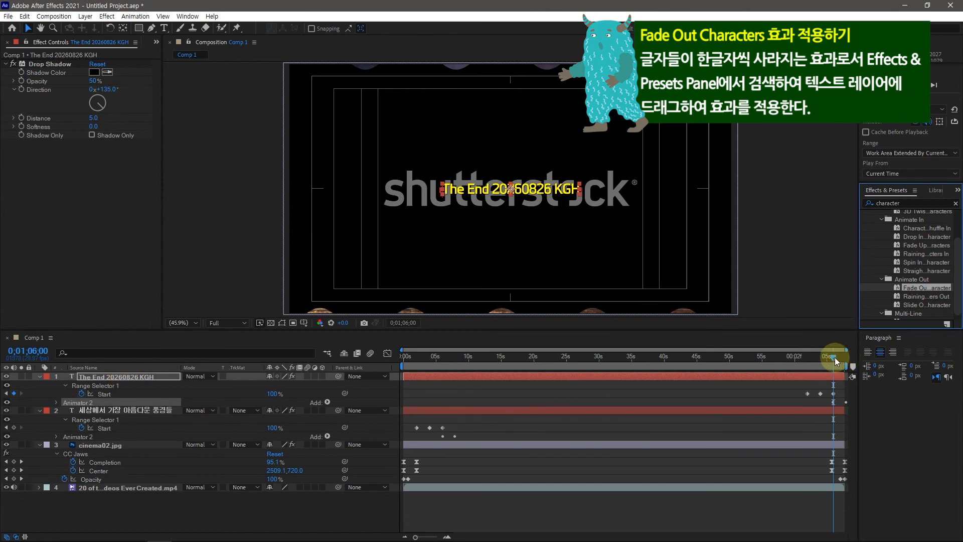
drag(835, 360, 868, 367)
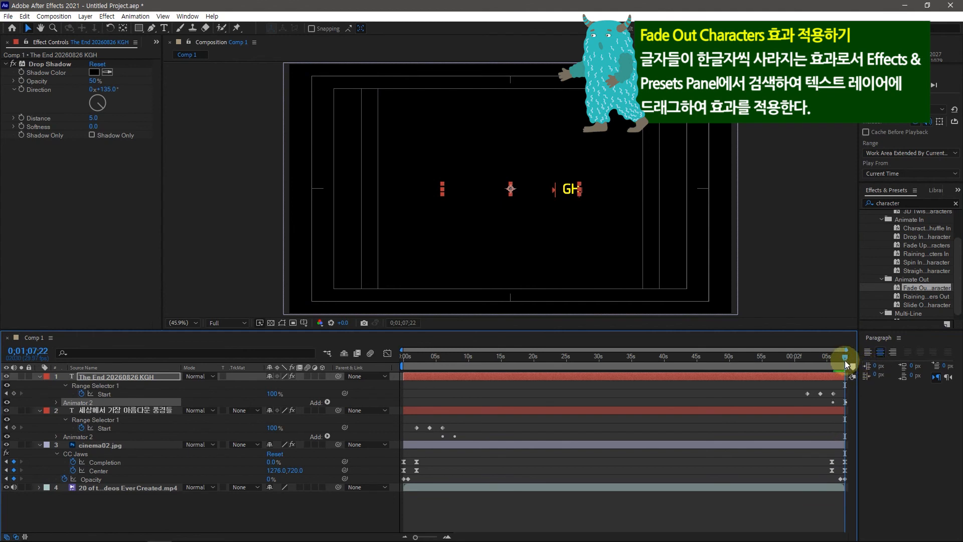
Reveal the ending text's fade-out keyframes, shift its last Start keyframe to 0;01;07;20, and check the final frames
click(848, 435)
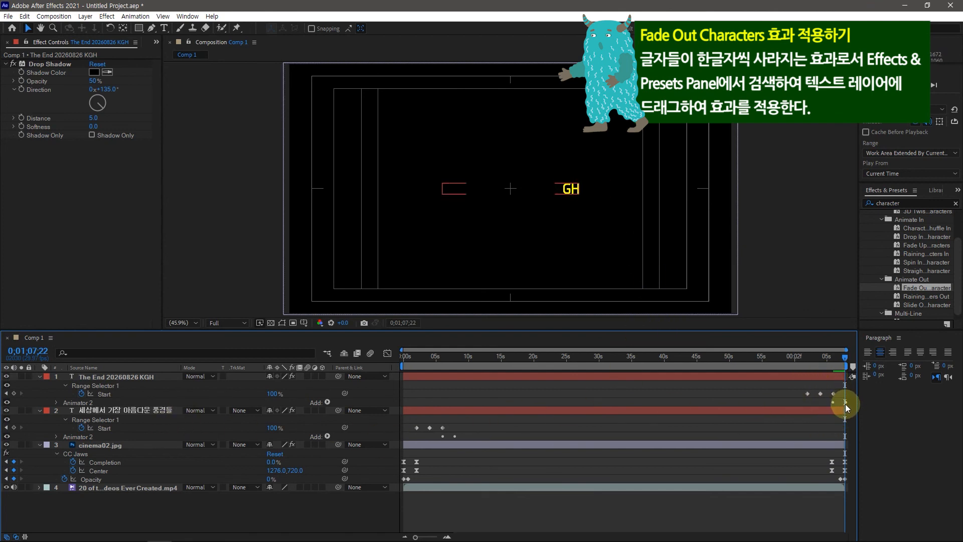
click(121, 376)
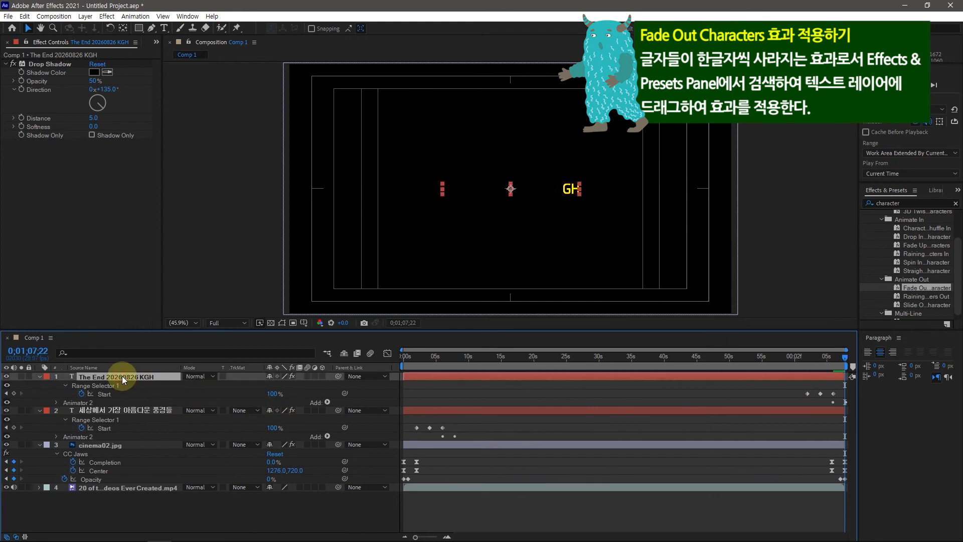
key(u)
key(u)
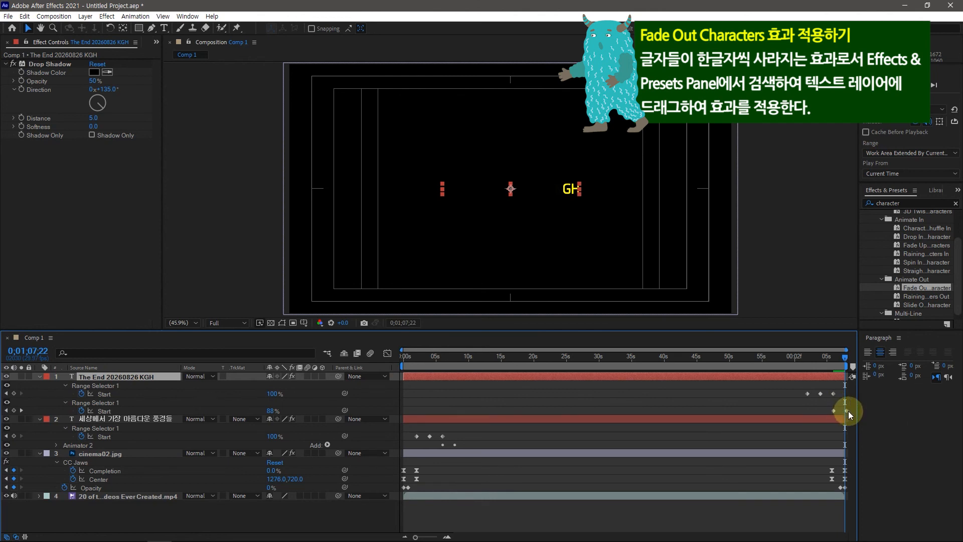
click(846, 411)
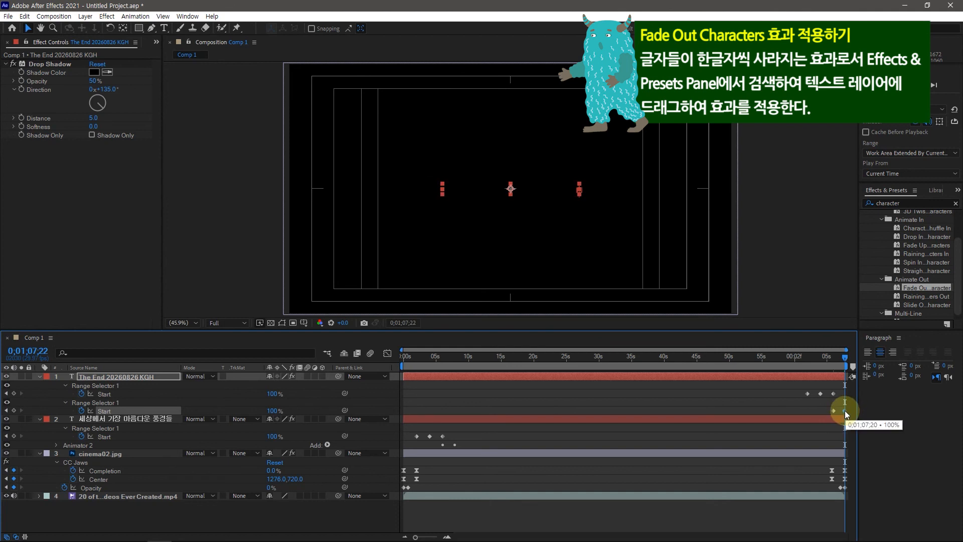
click(842, 357)
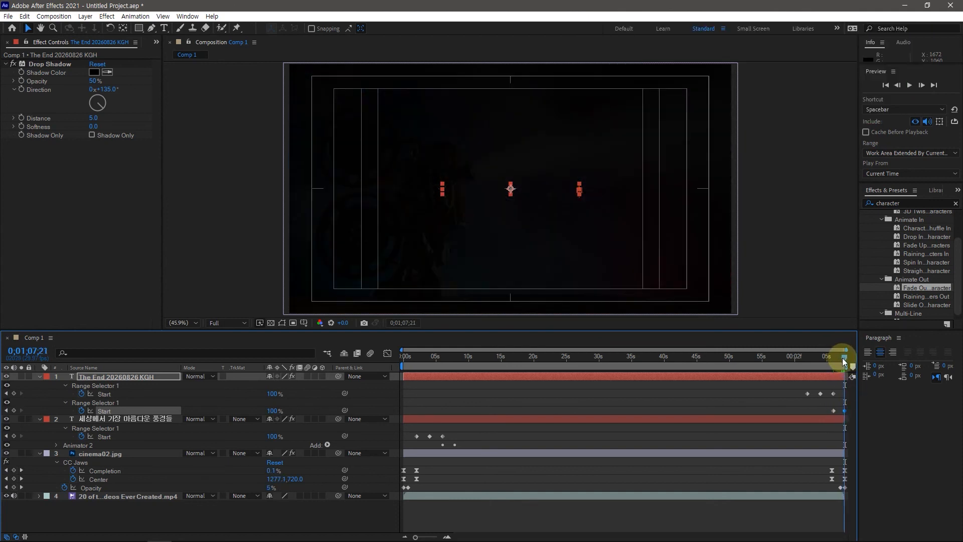
click(841, 357)
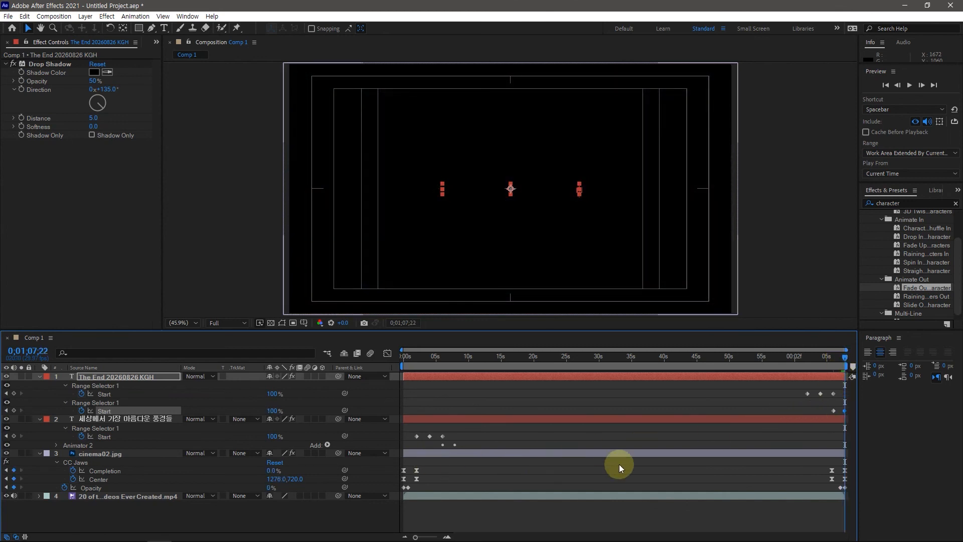
click(525, 396)
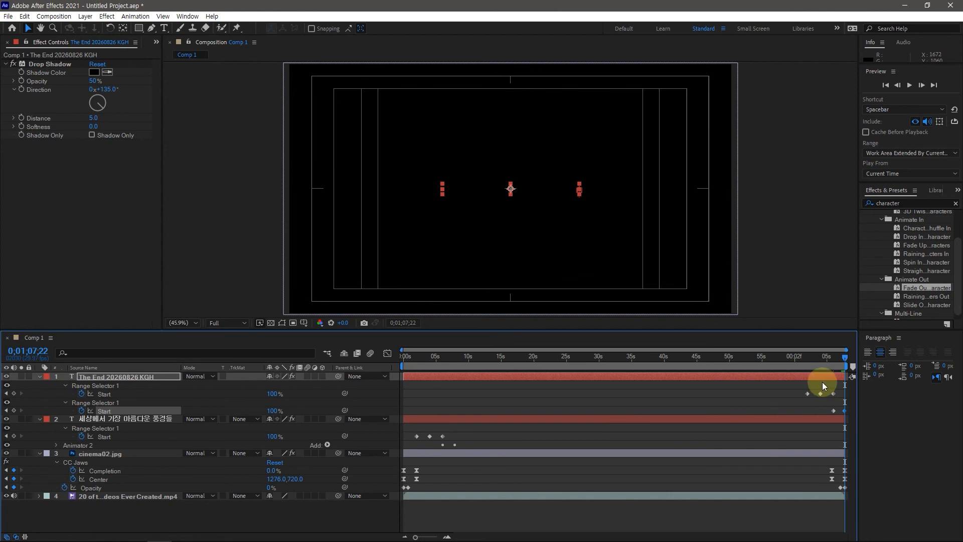
Preview the composition's opening from the first frame, and its ending from 0;01;01;18
click(438, 516)
key(Home)
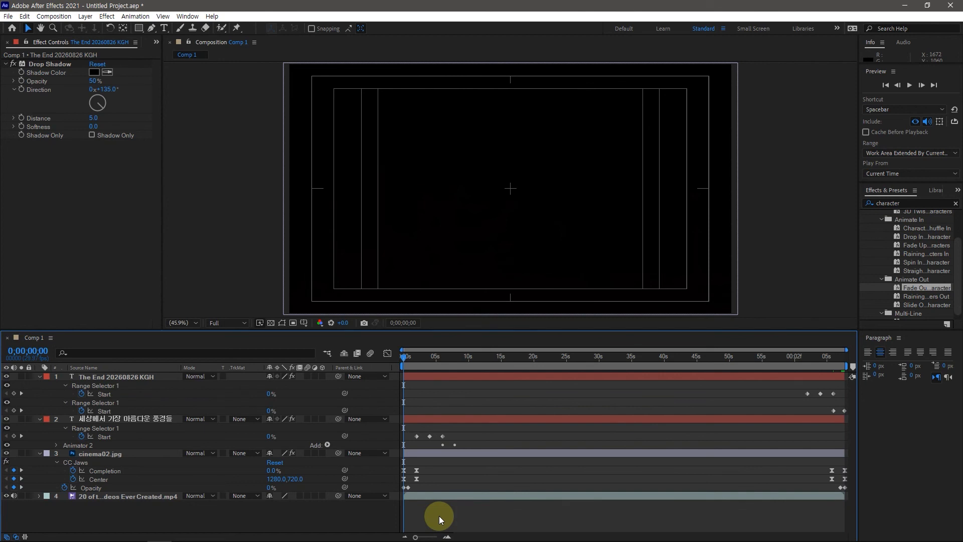
key(space)
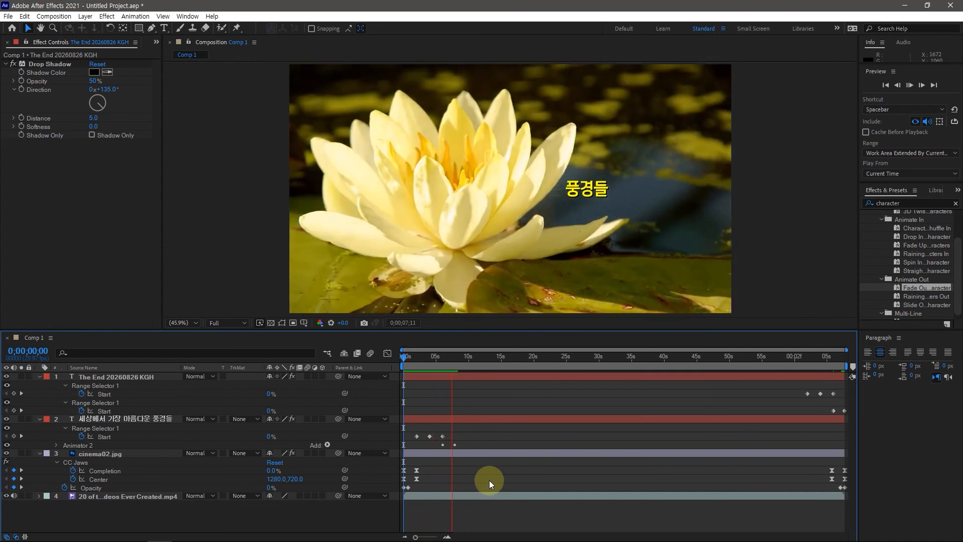
key(space)
drag(458, 357, 803, 360)
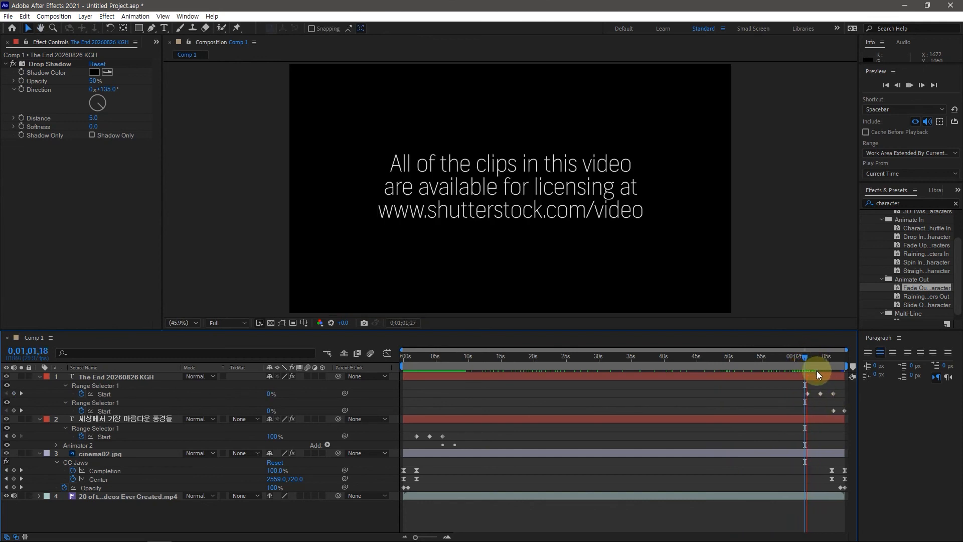
key(space)
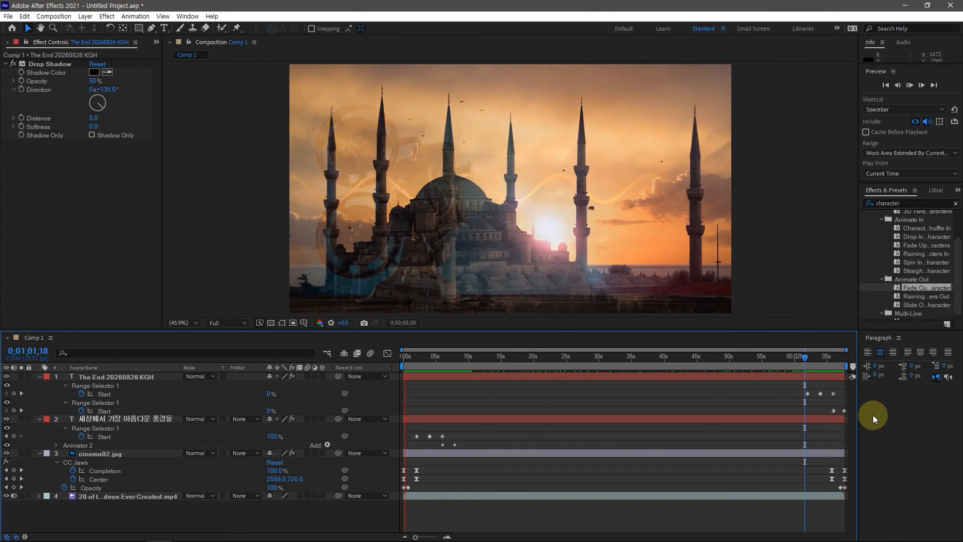
key(space)
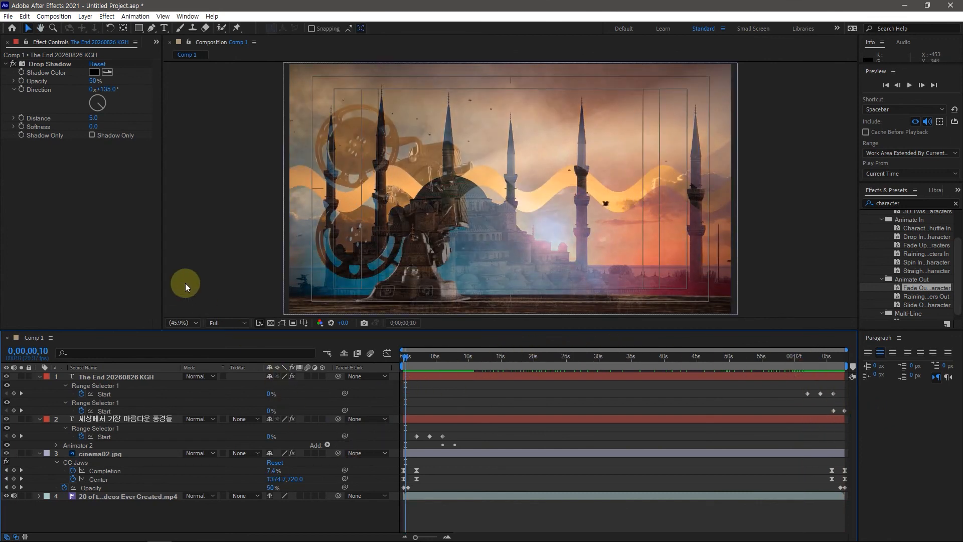
Review the video, cinema02.jpg and intro text layers, examining the CC Jaws and Drop Shadow settings and the image's animation at both ends
click(112, 496)
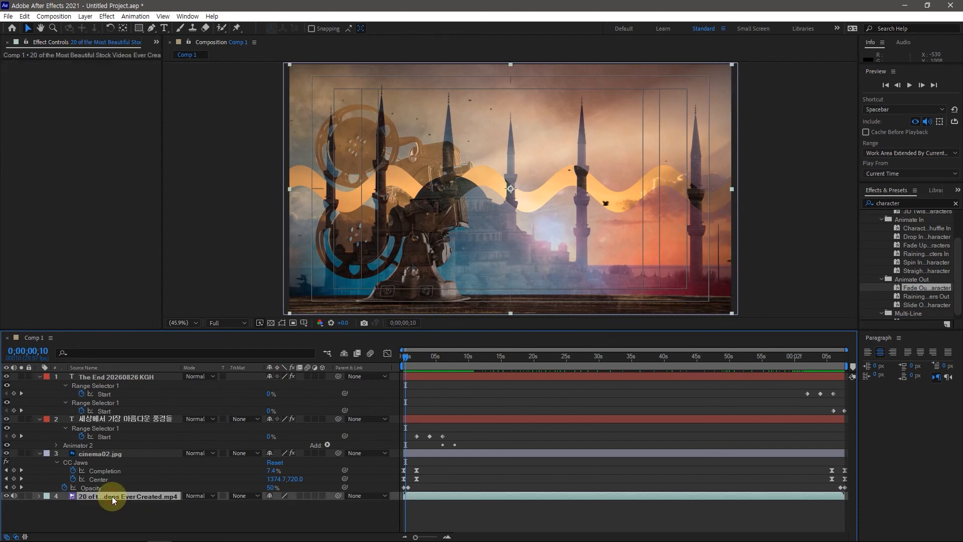
click(94, 453)
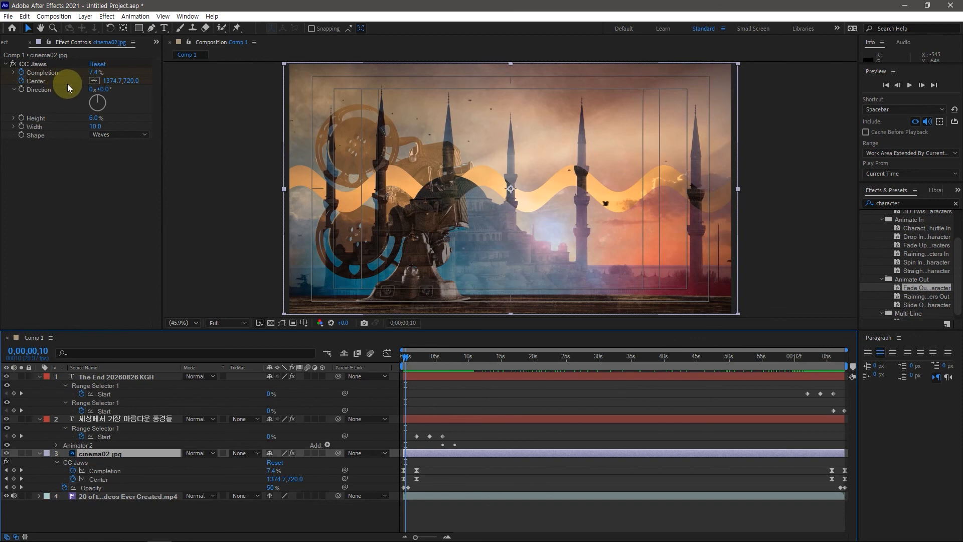
drag(406, 358, 403, 358)
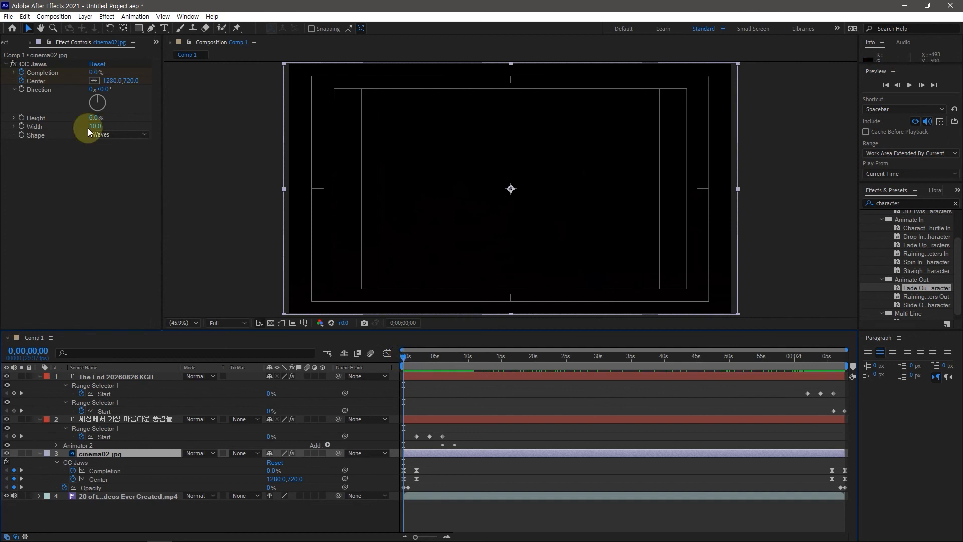
drag(402, 357, 843, 380)
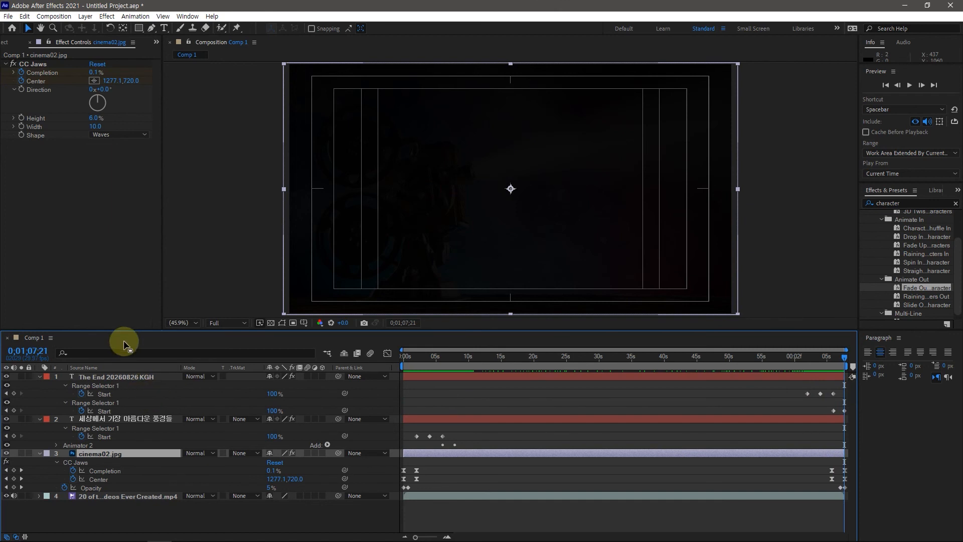
click(121, 421)
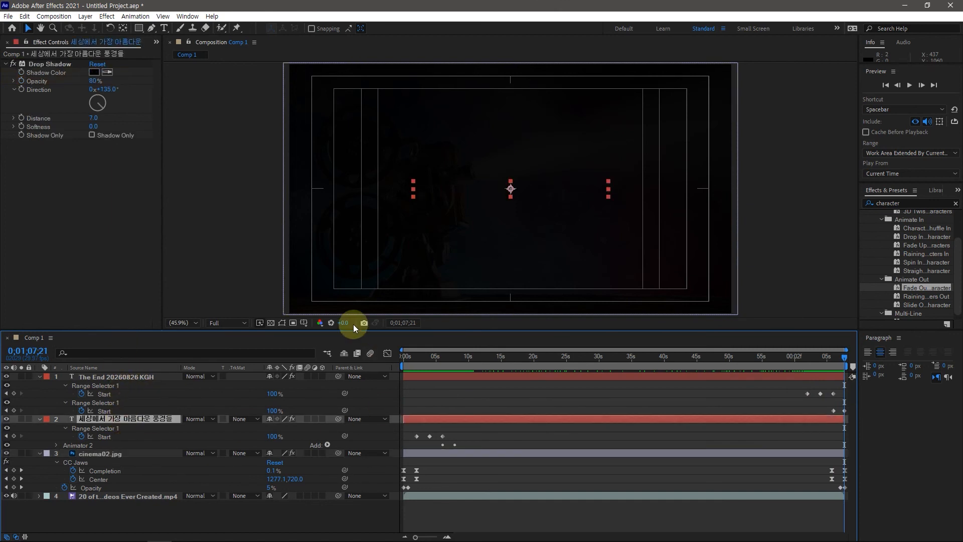